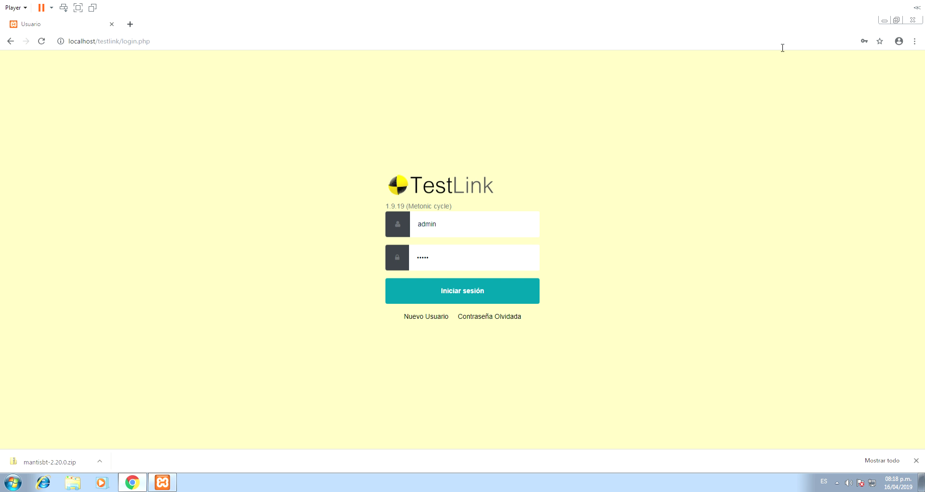
# - Search the web for 'pause windows plus g' and open the Game bar article in a new tab
pyautogui.click(133, 27)
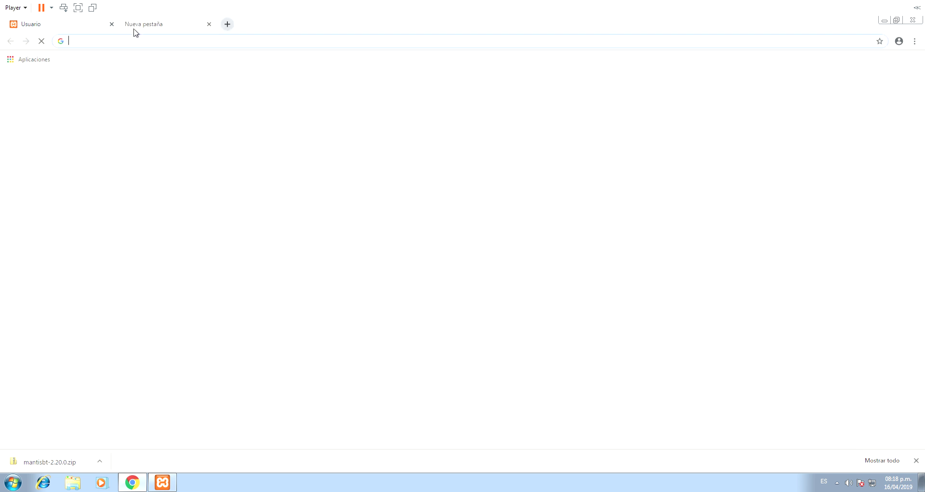
pyautogui.write('pause wind')
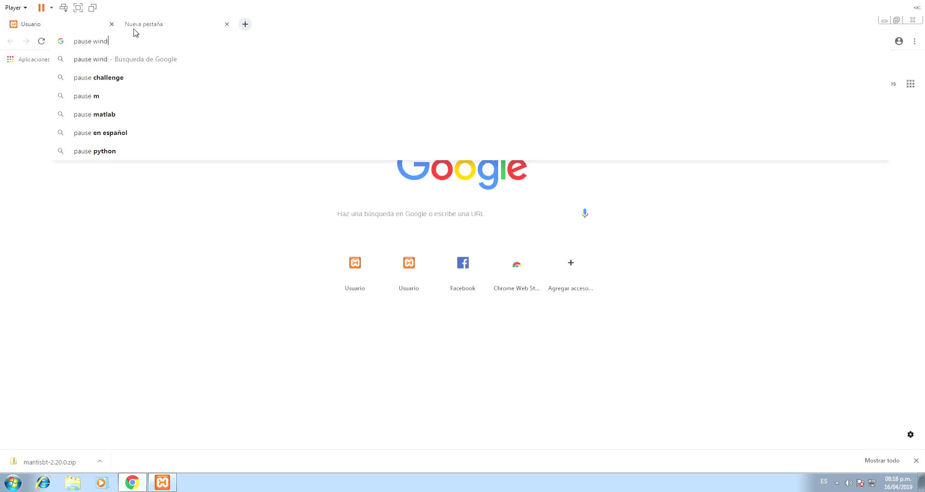
pyautogui.write('ows ')
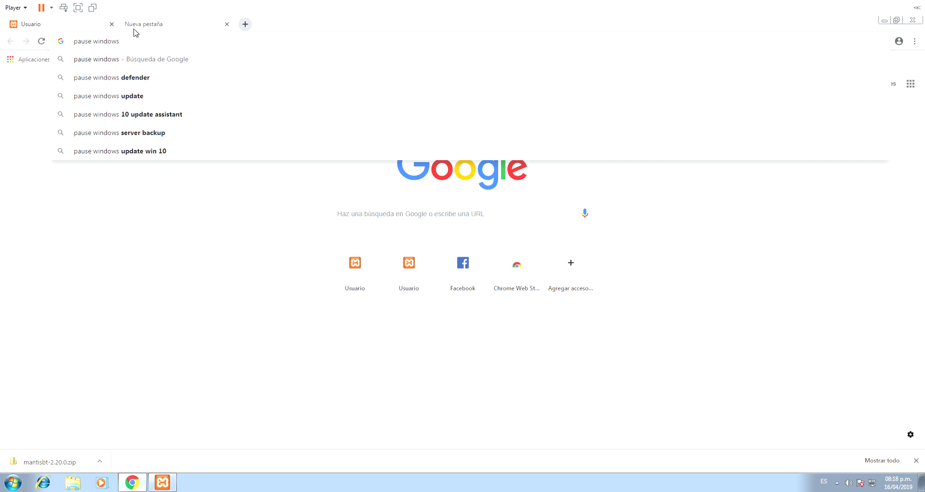
pyautogui.write('plus g')
pyautogui.press('Return')
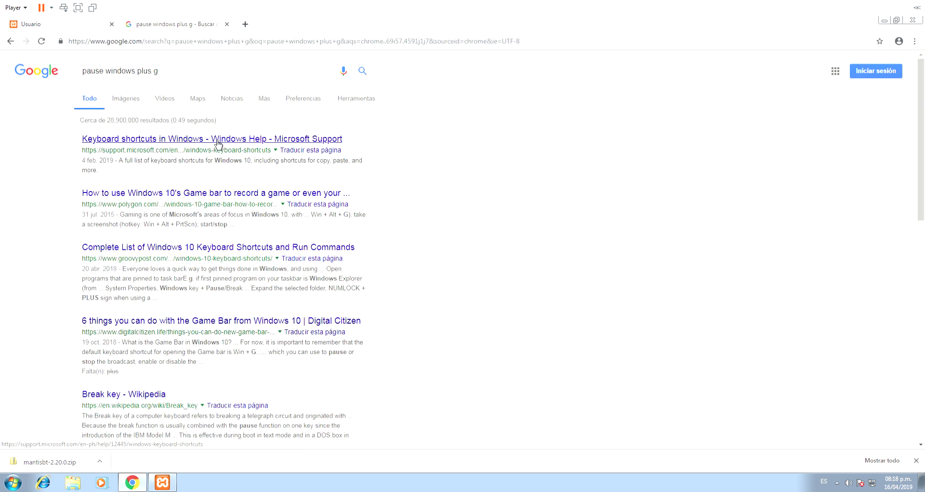
pyautogui.middleClick(254, 202)
pyautogui.click(265, 27)
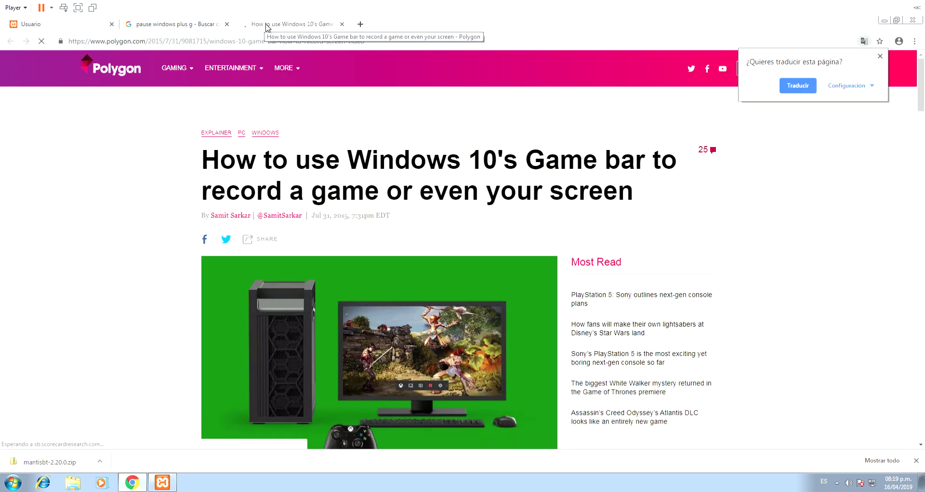
# - Read through the Game bar article, then close it and the search results tab
pyautogui.scroll(-10, 195, 137)
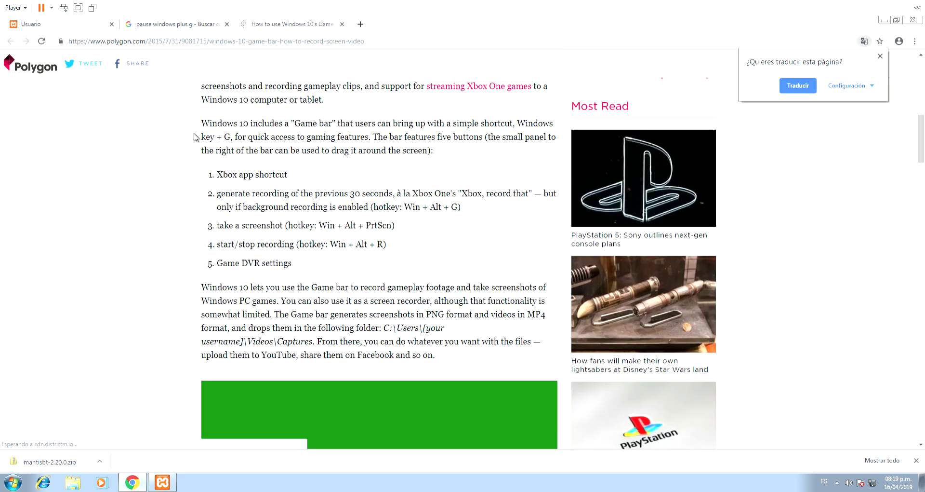
pyautogui.scroll(-6, 195, 137)
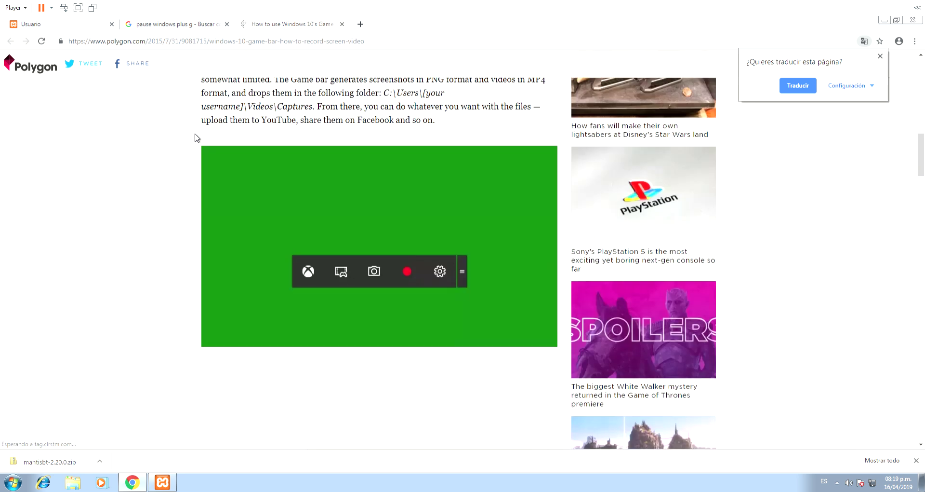
pyautogui.scroll(-18, 195, 137)
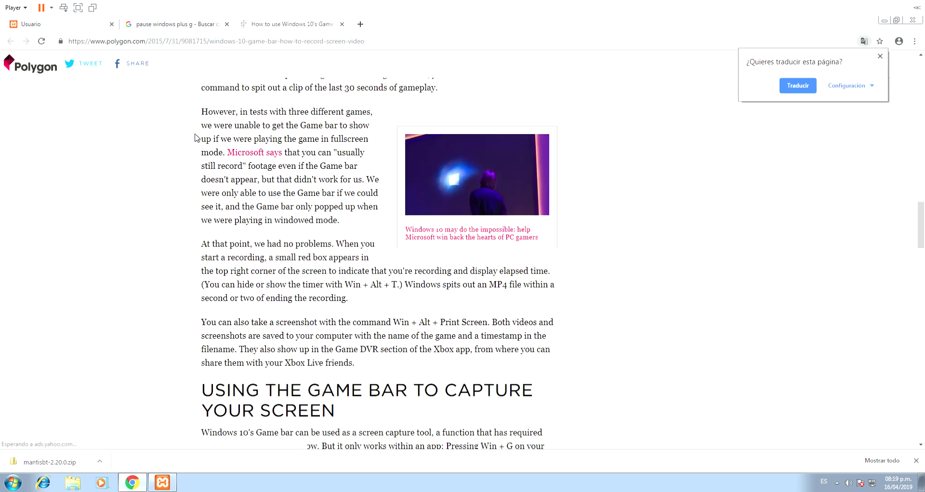
pyautogui.scroll(-13, 195, 137)
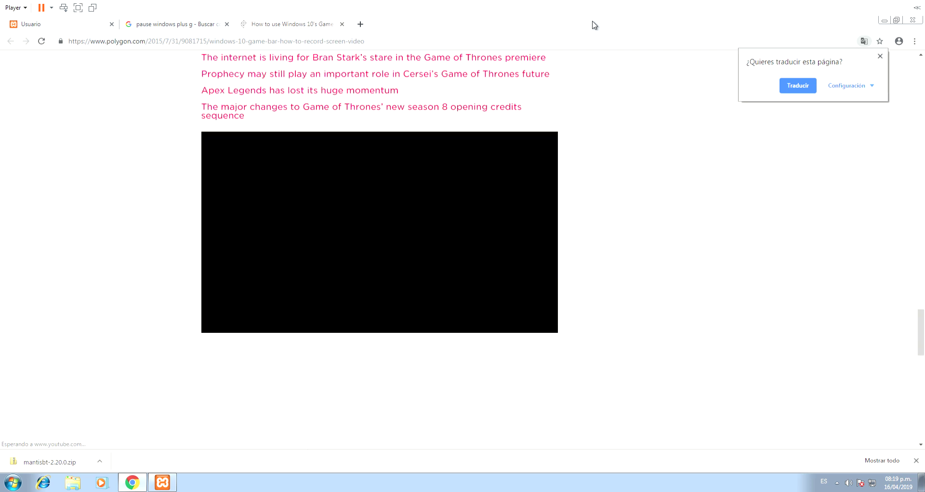
pyautogui.middleClick(294, 24)
pyautogui.middleClick(191, 24)
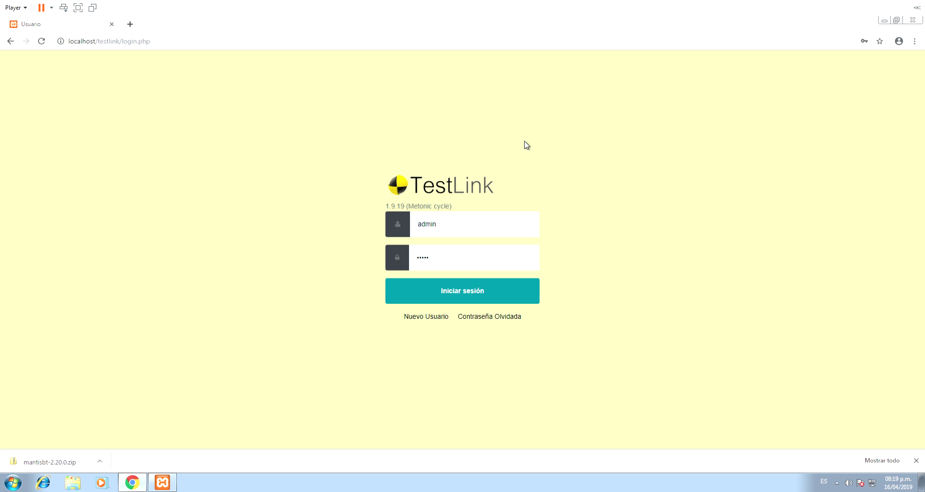
# - Show the mantisbt-2.20.0 download in Downloads and extract it with 7-Zip into mantisbt-2.20.0\
pyautogui.click(100, 461)
pyautogui.click(145, 428)
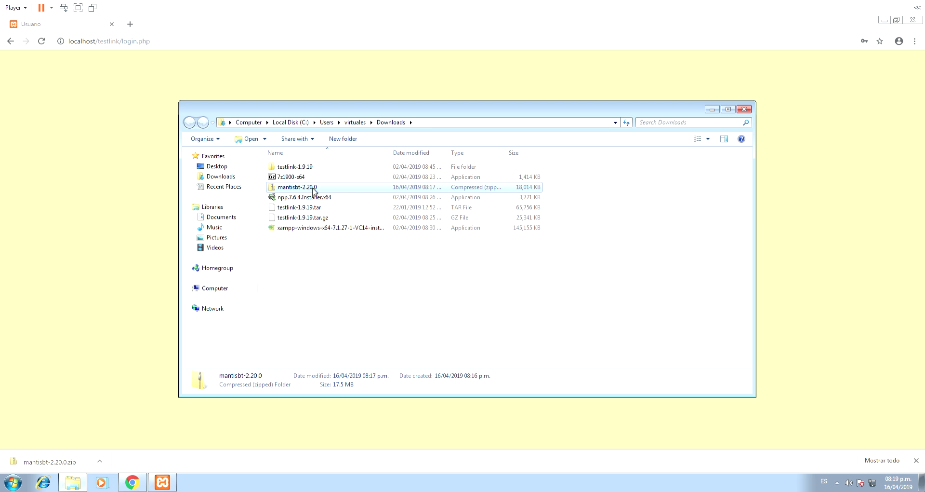
pyautogui.rightClick(312, 188)
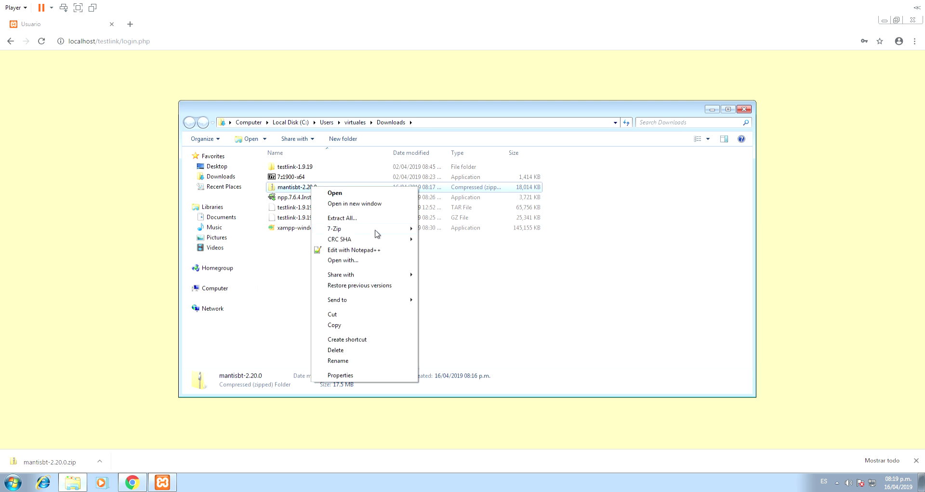
pyautogui.moveTo(375, 231)
pyautogui.click(491, 270)
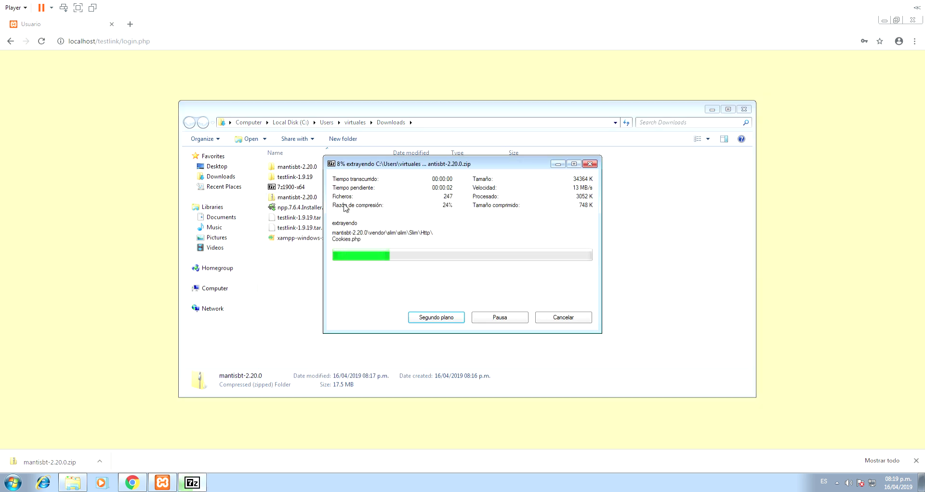
# - Open the extracted mantisbt-2.20.0 folder and look over its 225 items
pyautogui.doubleClick(415, 166)
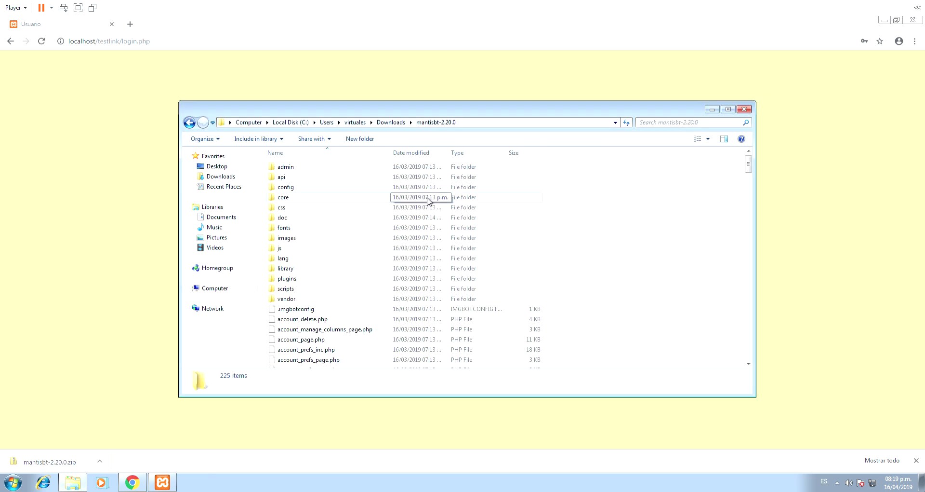
pyautogui.scroll(-10, 395, 236)
pyautogui.scroll(10, 434, 313)
# - Rename the mantisbt-2.20.0 folder in Downloads to mantisbt by dropping the version suffix
pyautogui.click(388, 122)
pyautogui.press('F2')
pyautogui.click(320, 170)
pyautogui.moveTo(319, 170); pyautogui.dragTo(303, 170)
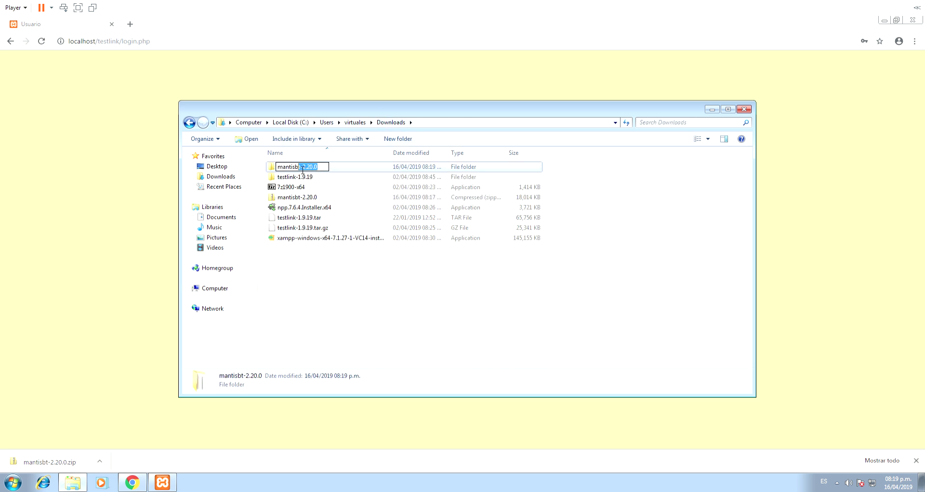
pyautogui.press('Delete')
pyautogui.click(425, 309)
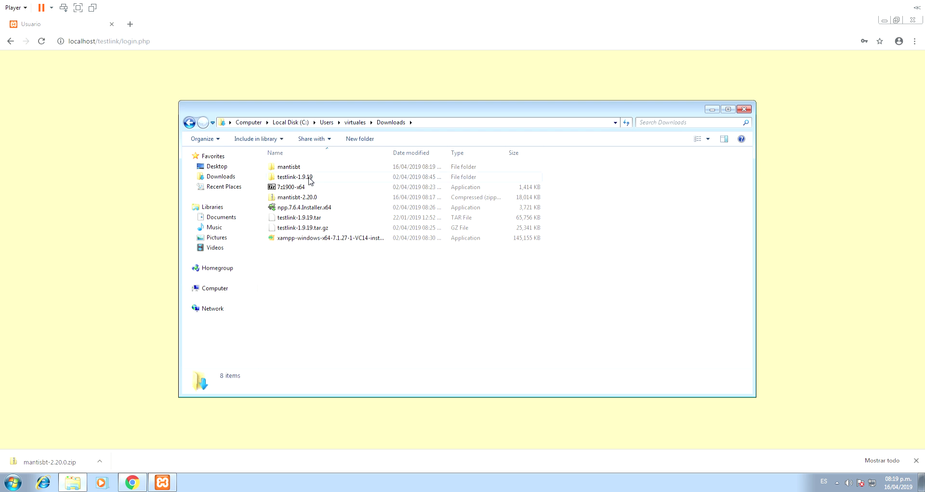
pyautogui.click(282, 167)
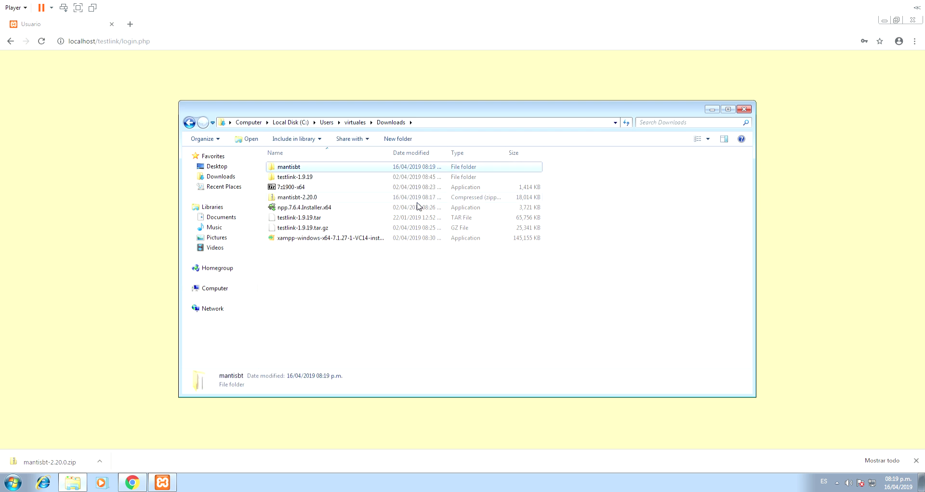
# - Paste the mantisbt folder into C:\xampp\htdocs and switch back to Chrome
pyautogui.click(215, 288)
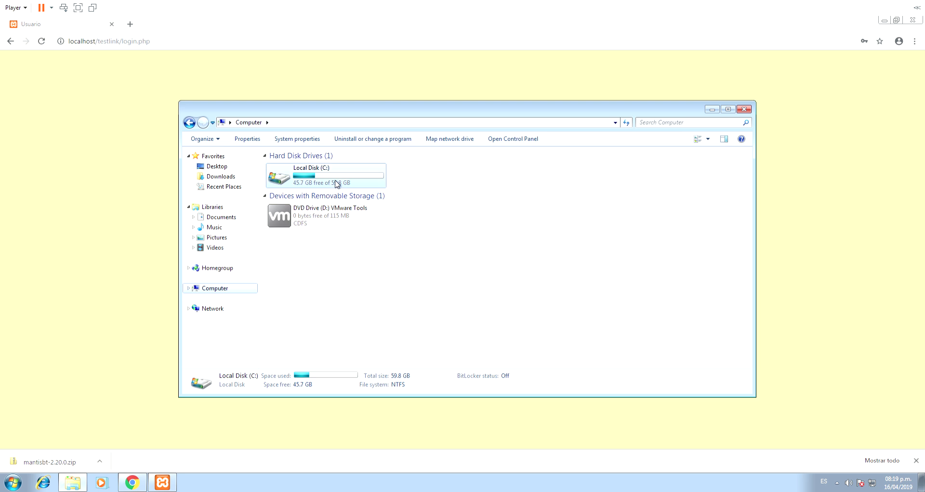
pyautogui.doubleClick(336, 184)
pyautogui.doubleClick(320, 220)
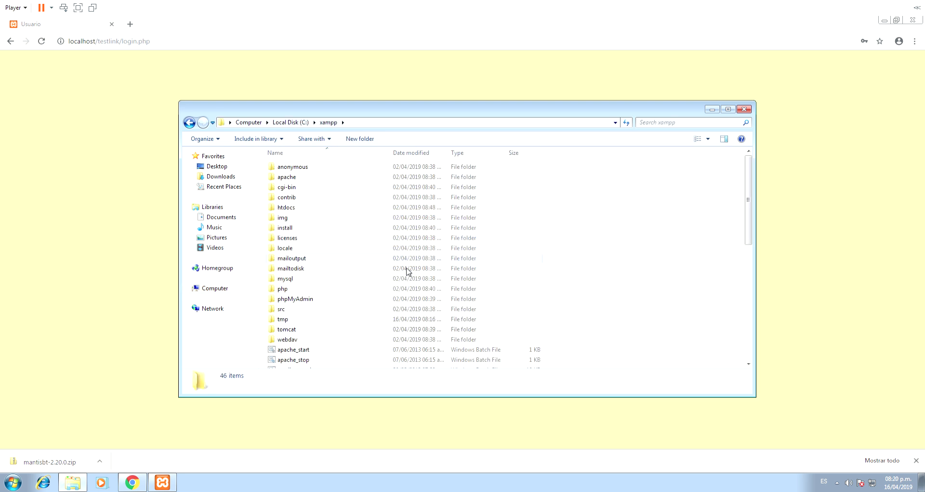
pyautogui.moveTo(630, 201); pyautogui.dragTo(648, 296)
pyautogui.doubleClick(295, 207)
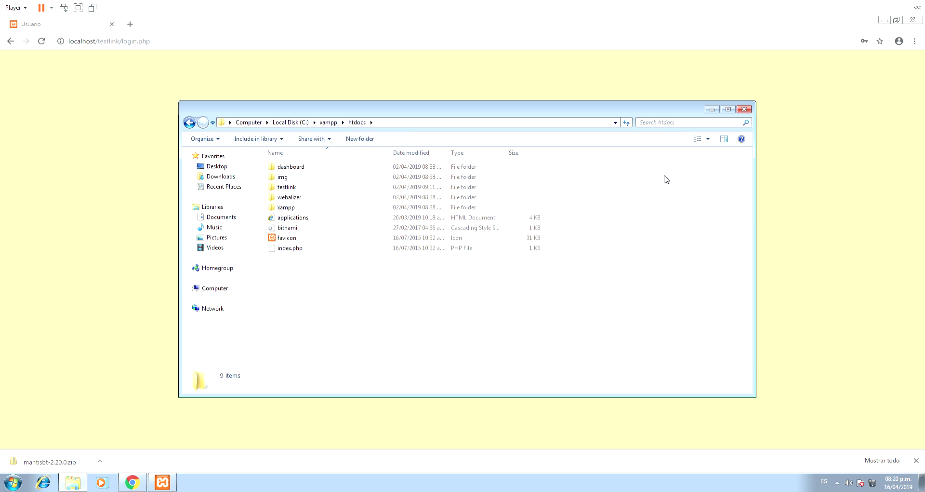
pyautogui.hotkey('ctrl', 'v')
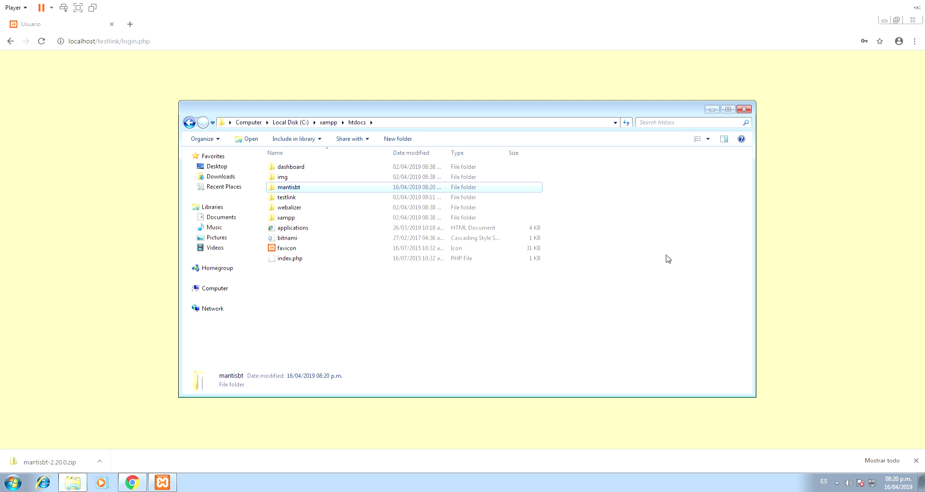
pyautogui.hotkey('alt', 'Tab')
pyautogui.hotkey('alt', 'Tab')
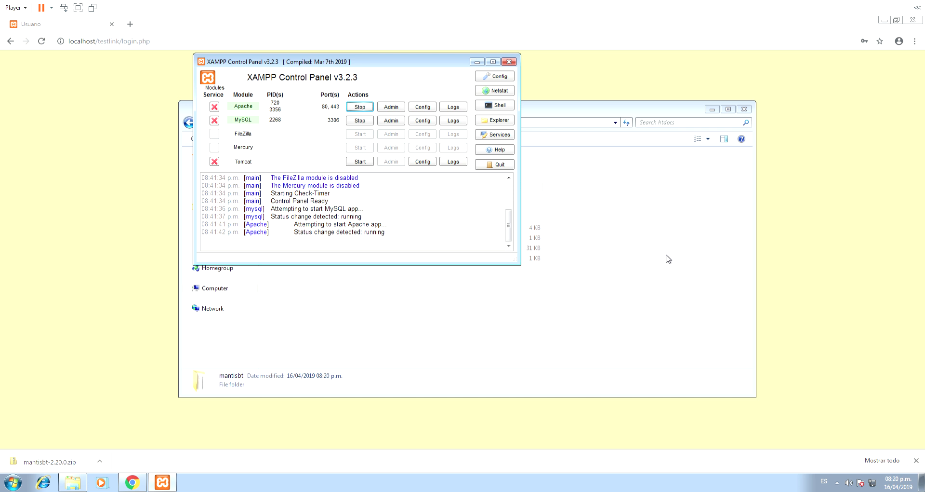
pyautogui.hotkey('alt', 'Tab')
pyautogui.hotkey('alt', 'Tab')
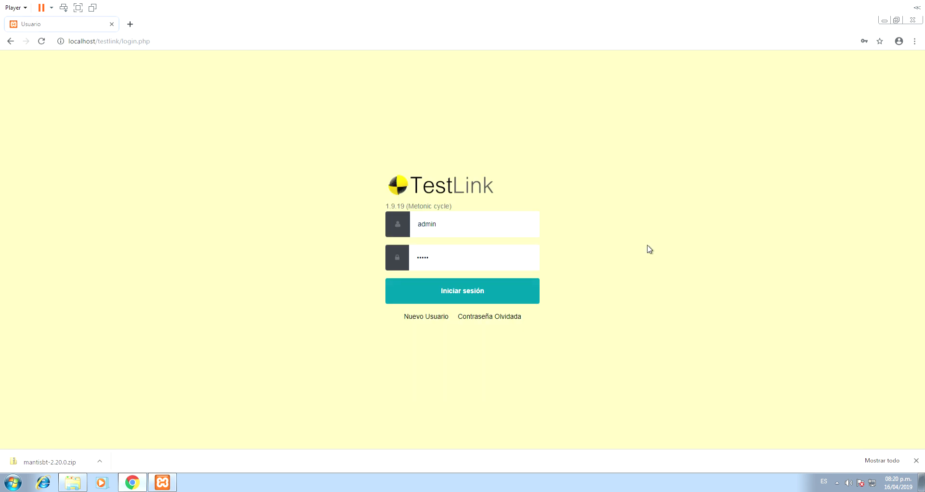
# - Load localhost/mantisbt in a new tab to reach the Pre-Installation Check page
pyautogui.click(130, 24)
pyautogui.write('loca')
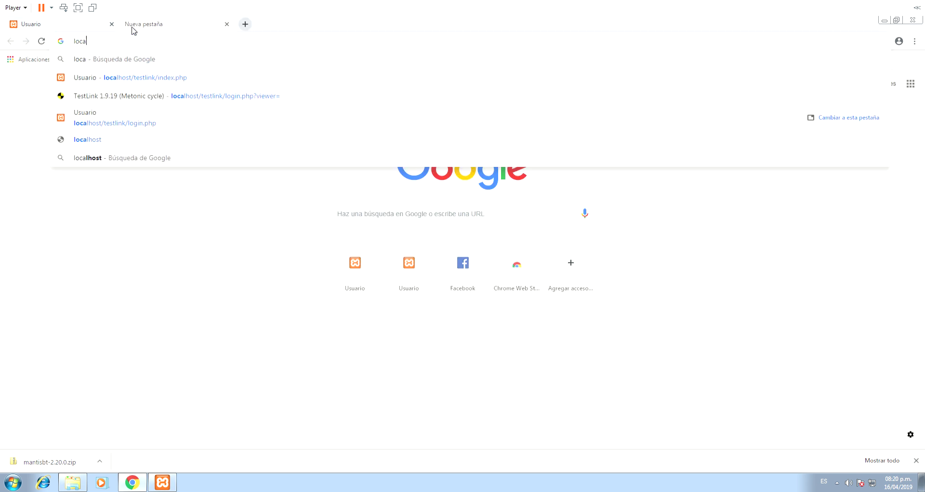
pyautogui.write('lhost')
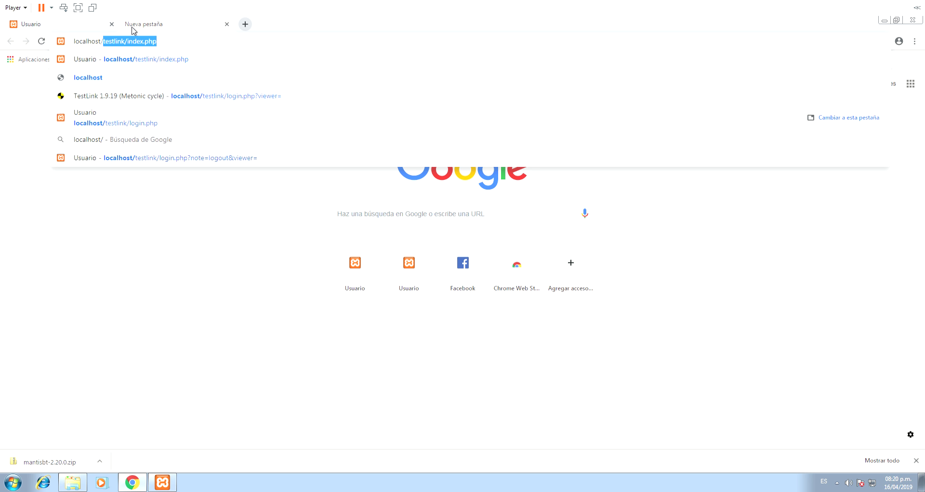
pyautogui.write('/mantisbt')
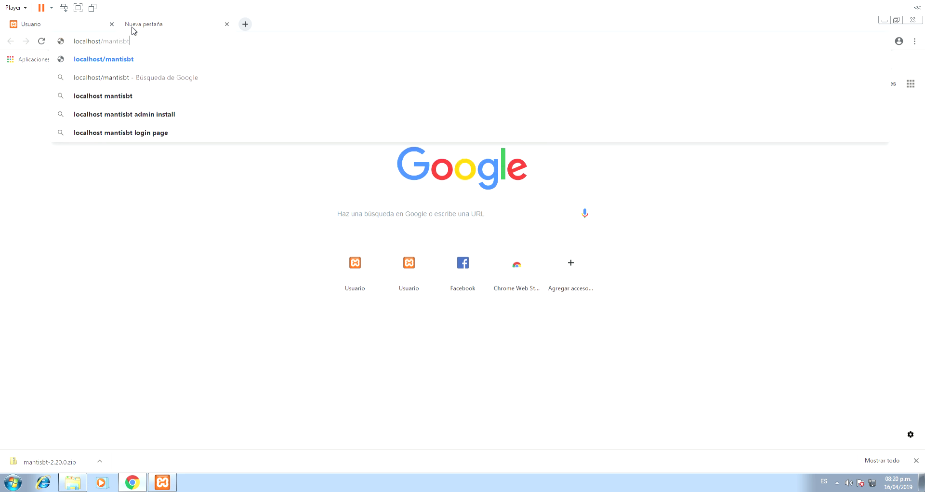
pyautogui.press('Return')
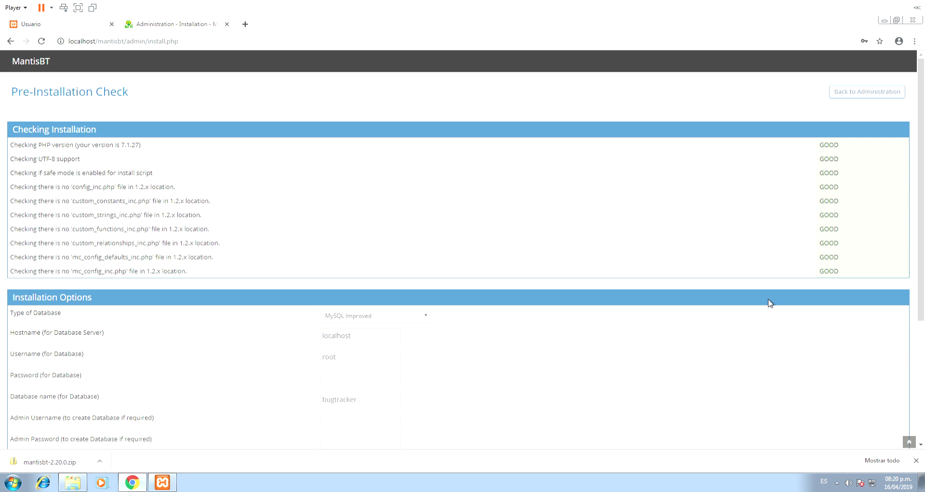
# - Close the download bar and scroll down through the Installation Options (MySQL Improved, localhost, bugtracker)
pyautogui.click(916, 459)
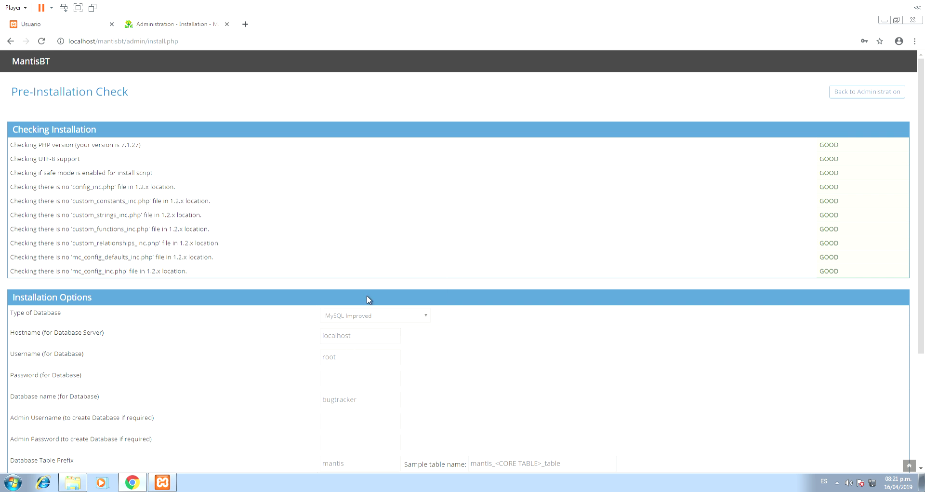
pyautogui.scroll(-4, 363, 322)
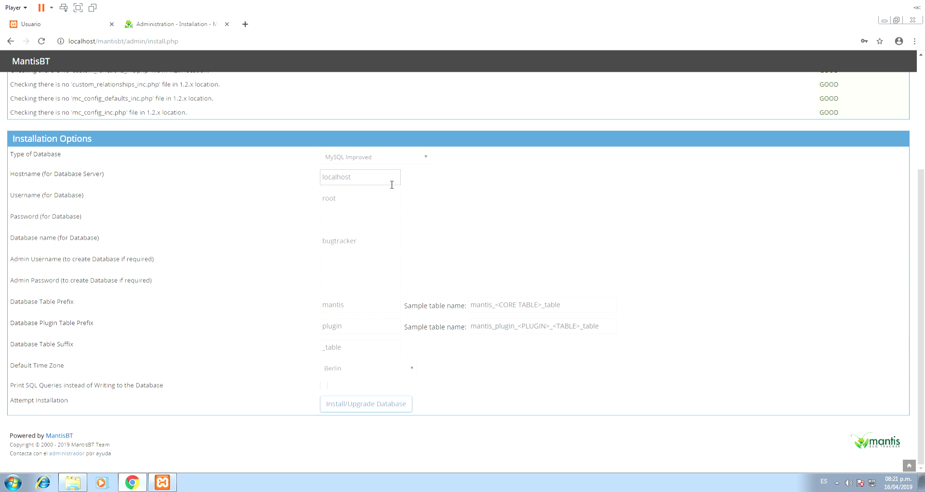
# - Pick Lima from the Default Time Zone list in place of Berlin
pyautogui.click(400, 369)
pyautogui.scroll(15, 374, 272)
pyautogui.scroll(-2, 374, 272)
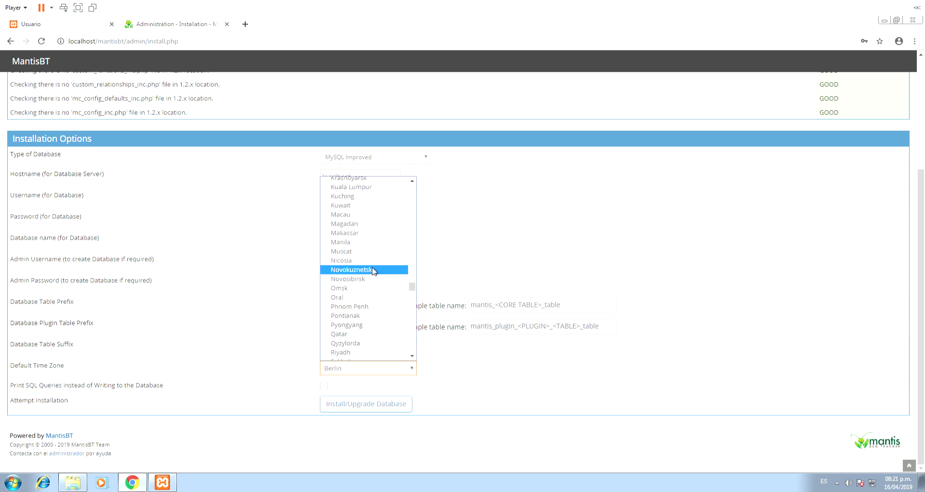
pyautogui.scroll(20, 376, 299)
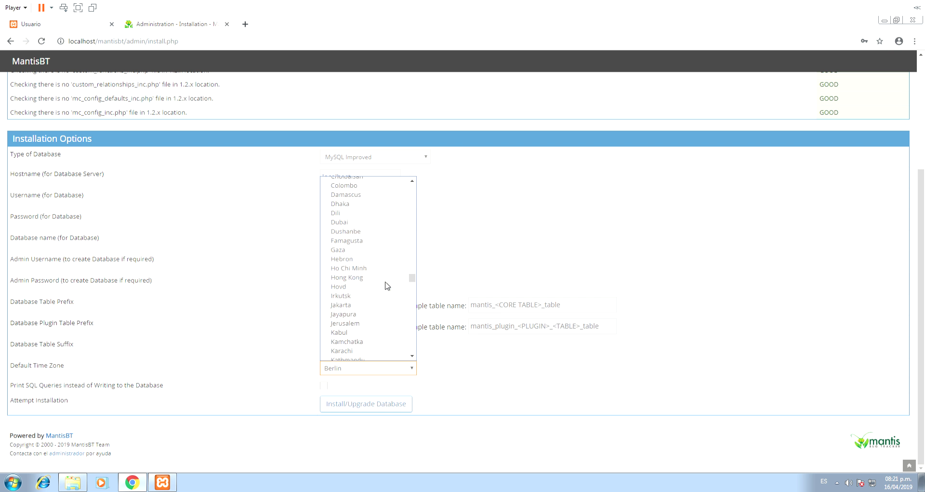
pyautogui.scroll(20, 386, 285)
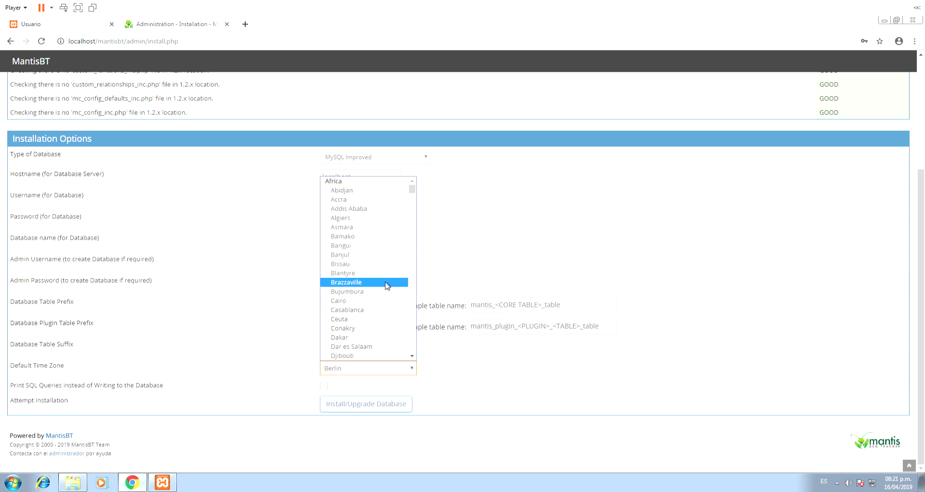
pyautogui.scroll(-18, 381, 284)
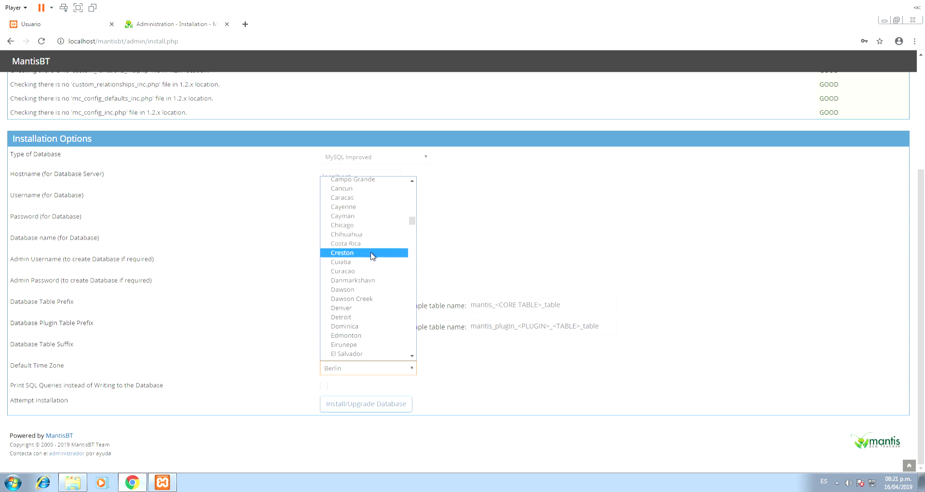
pyautogui.scroll(-11, 364, 224)
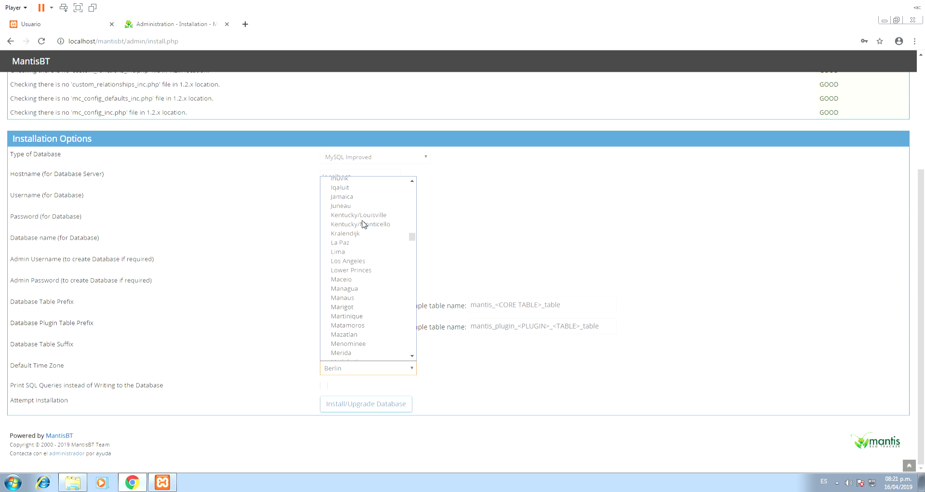
pyautogui.click(353, 252)
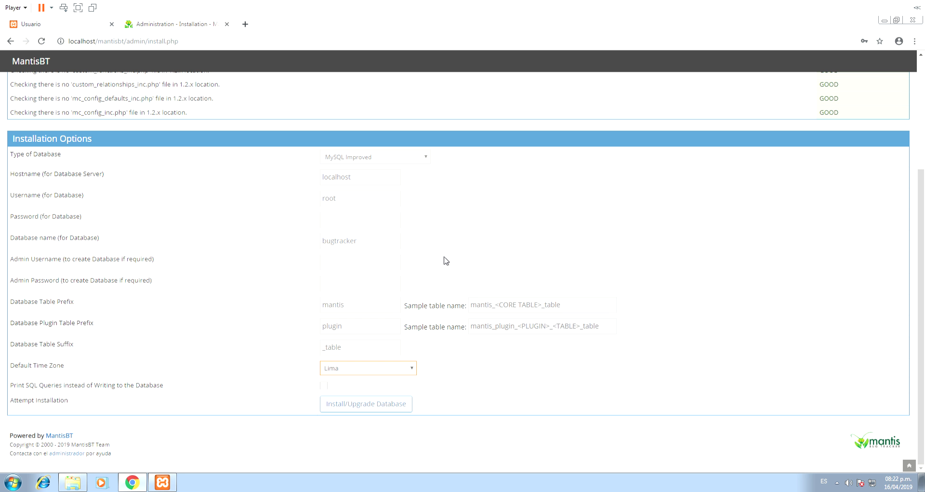
pyautogui.hotkey('alt', 'Down')
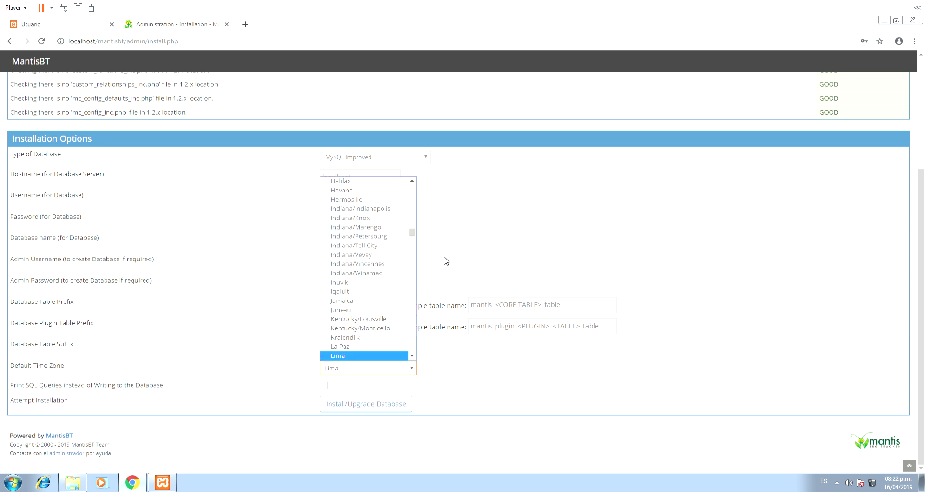
pyautogui.press('Return')
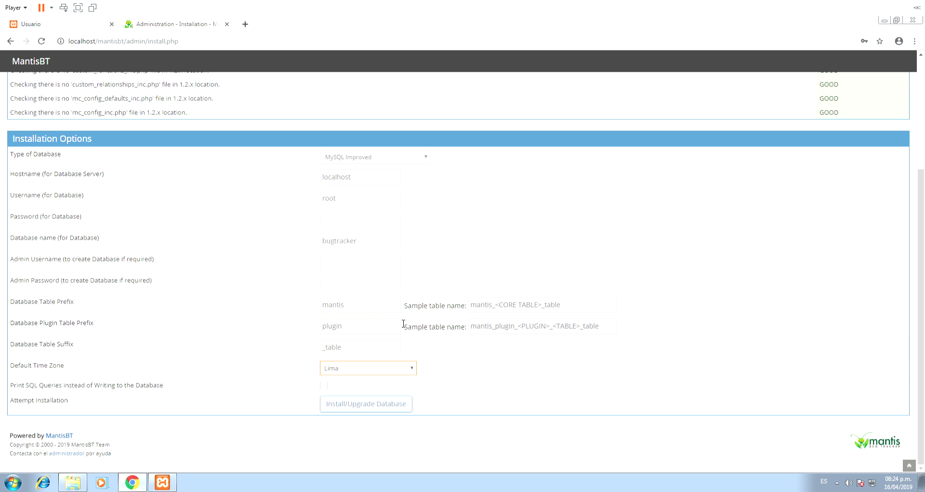
# - Run Install/Upgrade Database, confirm Installation Complete, and continue to the login page
pyautogui.click(367, 406)
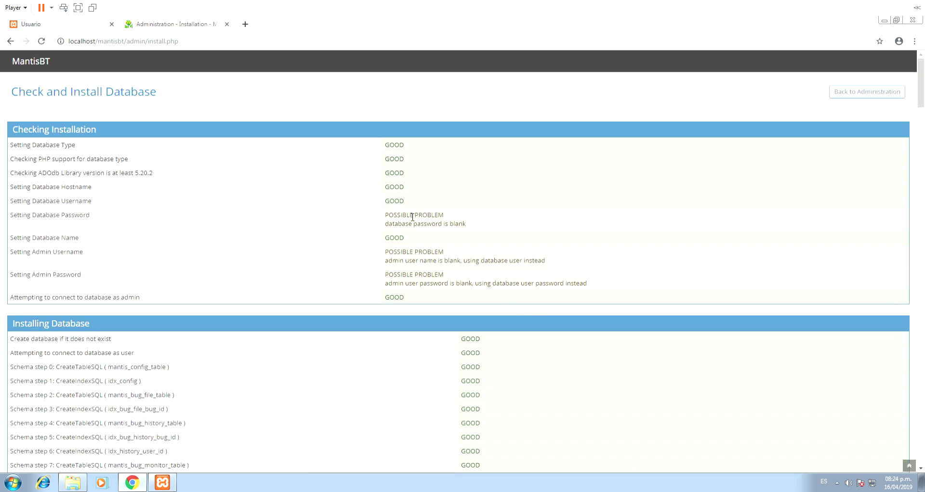
pyautogui.scroll(-20, 434, 226)
pyautogui.scroll(-18, 673, 263)
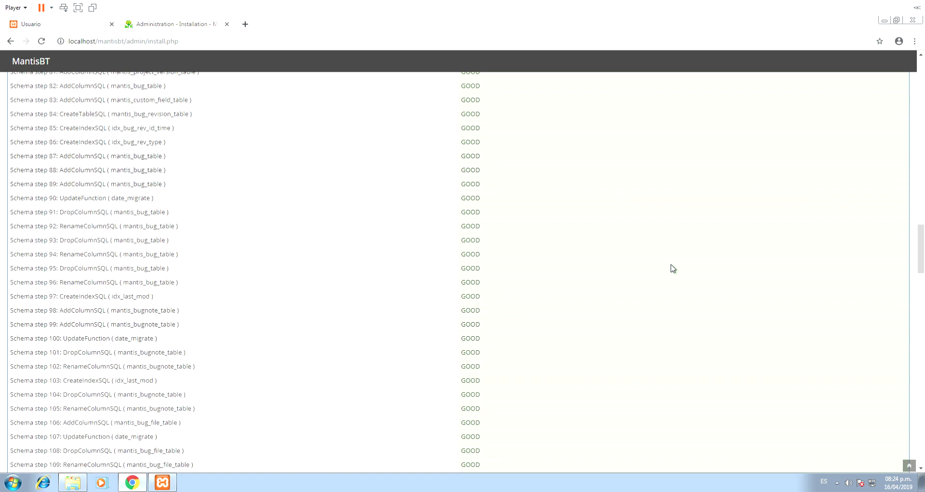
pyautogui.scroll(-20, 672, 270)
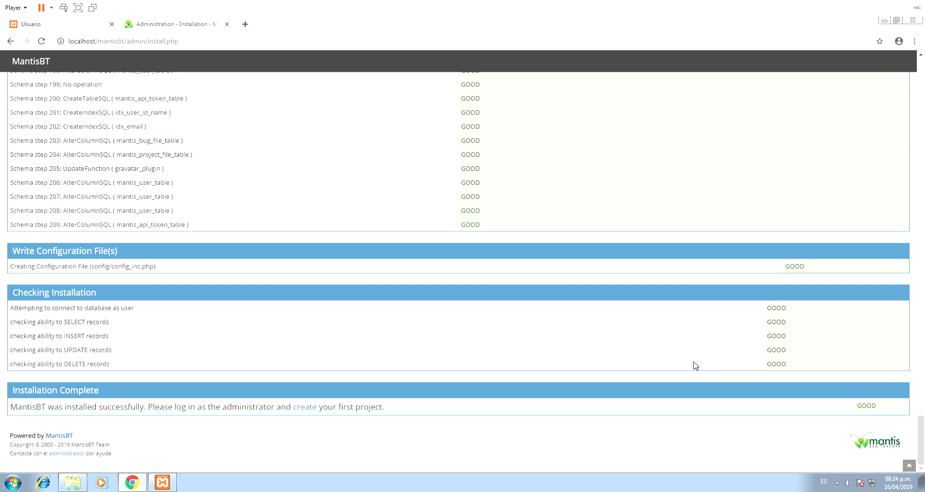
pyautogui.click(300, 409)
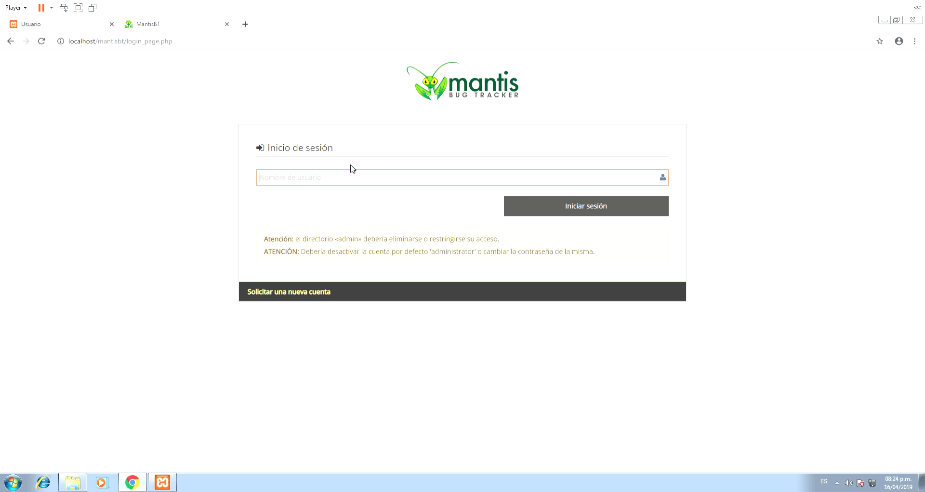
# - Log in as administrator with the account password, clearing text mistakenly typed into the address bar
pyautogui.write('administrator')
pyautogui.click(570, 210)
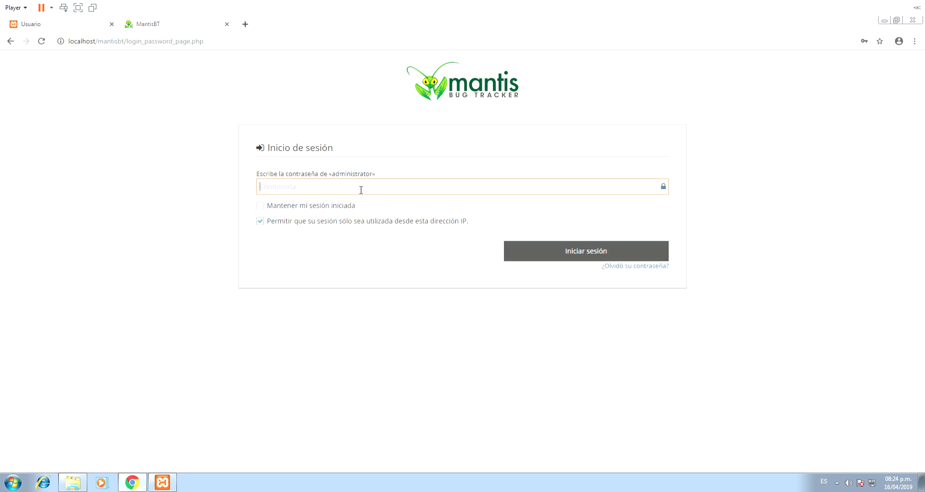
pyautogui.write('root')
pyautogui.click(350, 43)
pyautogui.press('BackSpace')
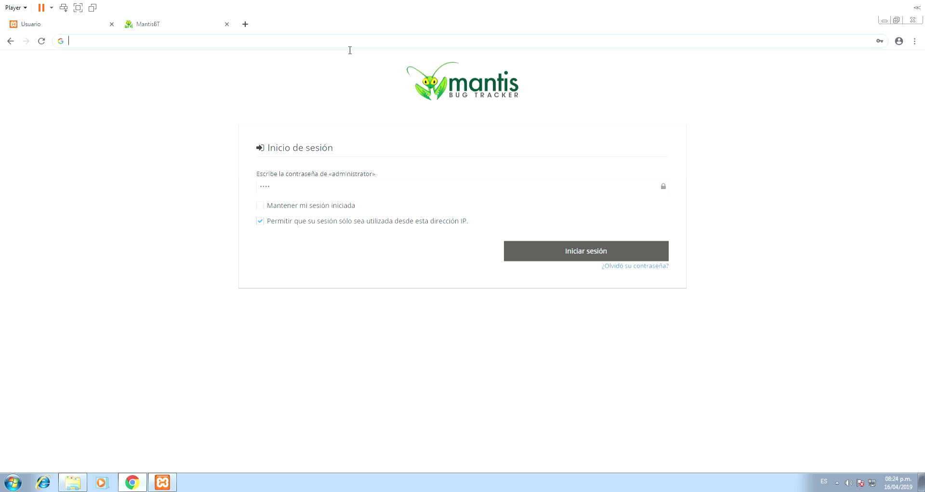
pyautogui.write('root')
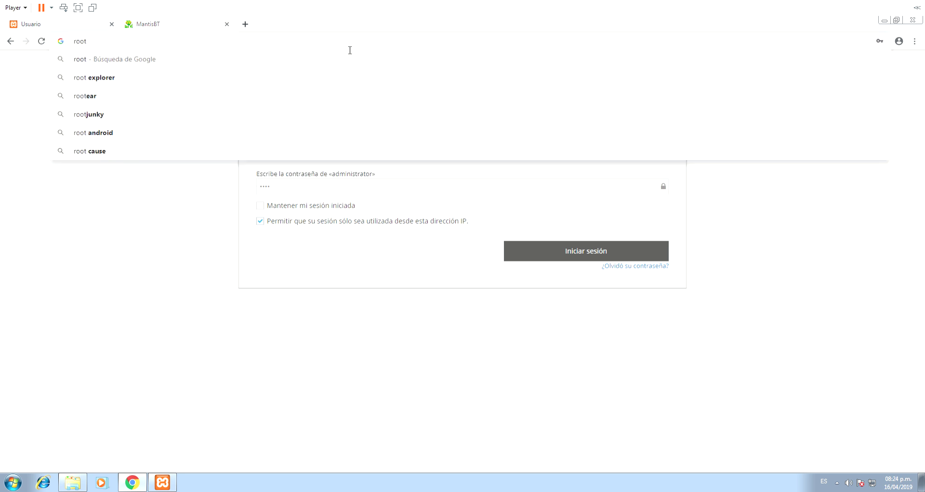
pyautogui.moveTo(109, 43); pyautogui.dragTo(63, 46)
pyautogui.press('Escape')
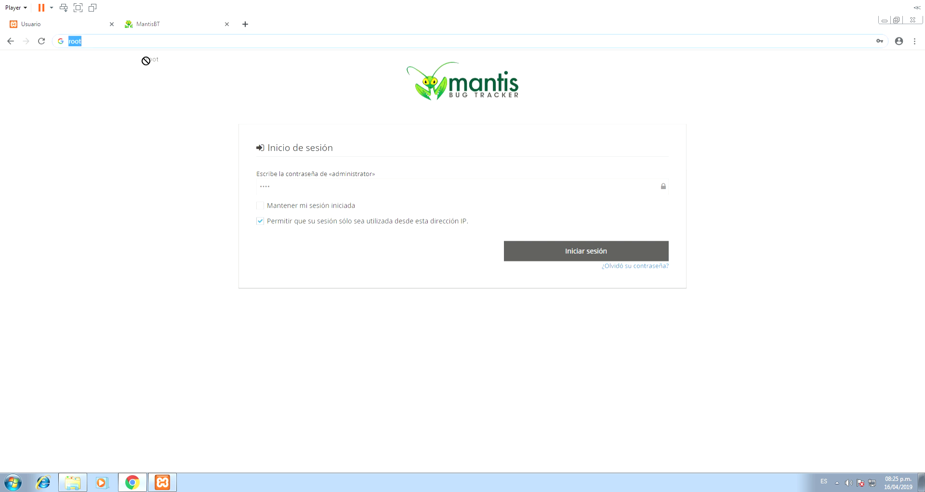
pyautogui.click(601, 251)
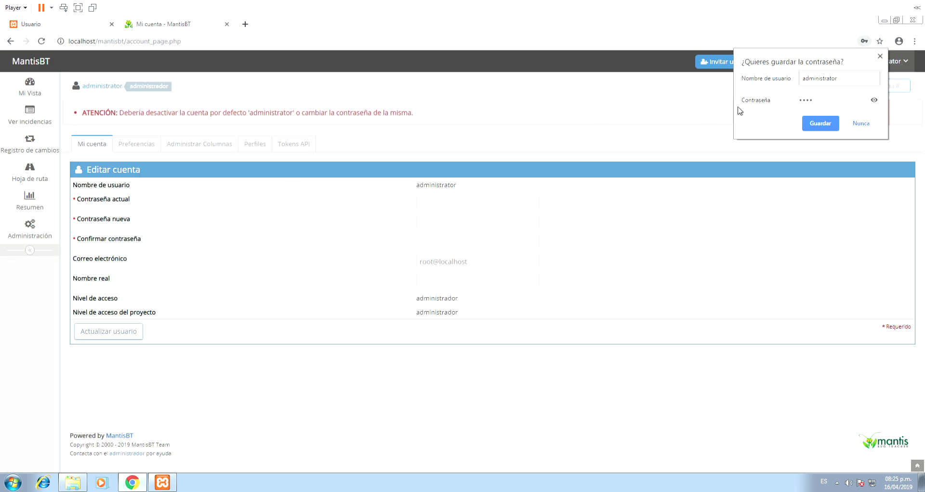
# - Save the login in Chrome and open Administración, showing version 2.20.0 site information
pyautogui.click(832, 125)
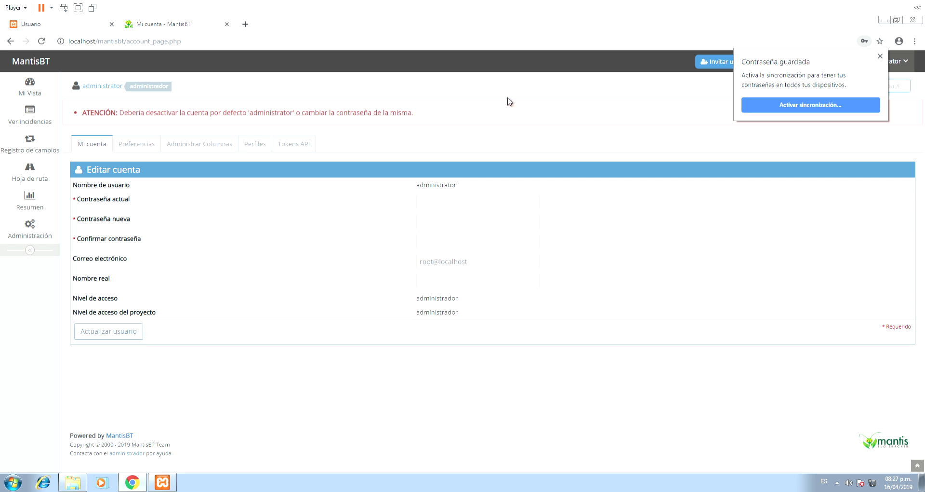
pyautogui.click(29, 229)
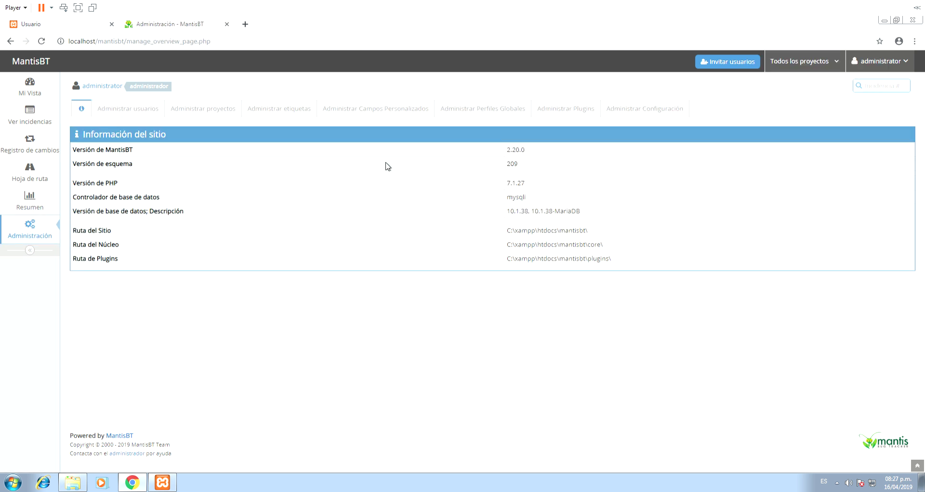
# - Highlight the site version and path details, then open Administrar usuarios listing only administrator
pyautogui.moveTo(631, 264); pyautogui.dragTo(422, 118)
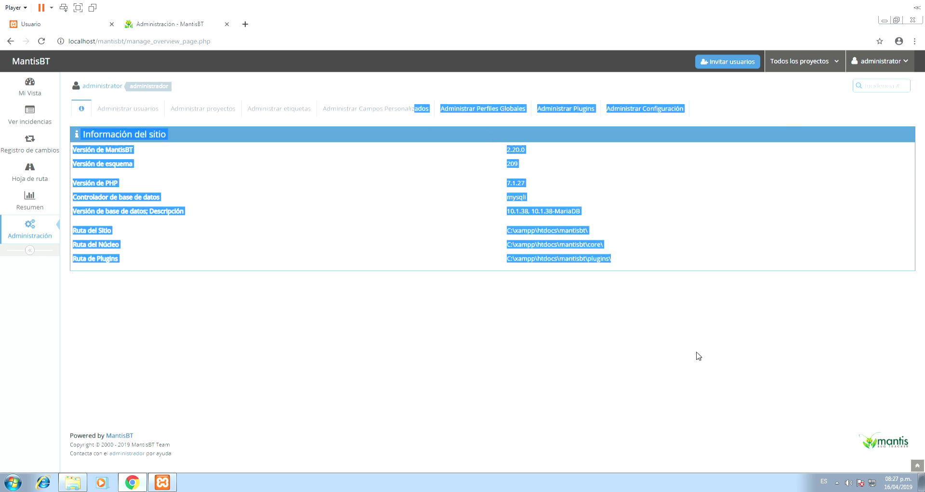
pyautogui.click(610, 328)
pyautogui.moveTo(542, 281); pyautogui.dragTo(511, 151)
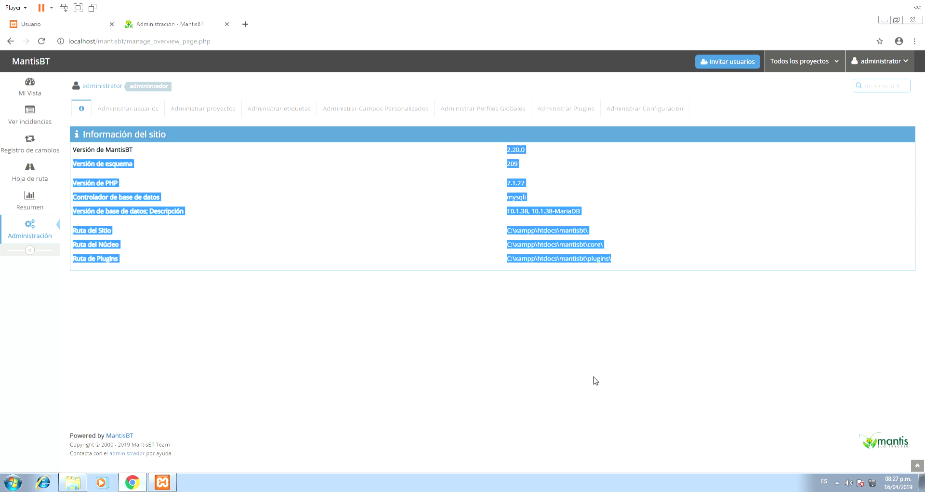
pyautogui.click(127, 109)
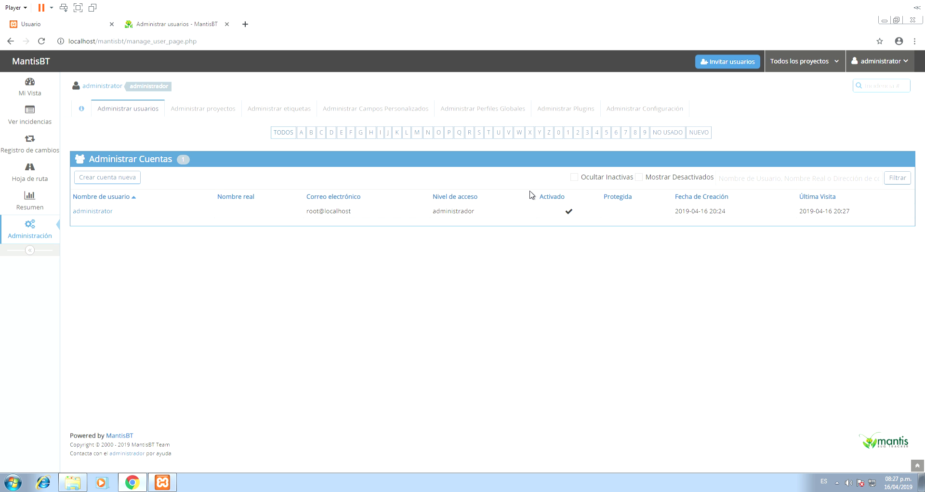
# - Open Crear cuenta nueva and enter the user's username, full name and Gmail e-mail address
pyautogui.click(136, 180)
pyautogui.click(411, 153)
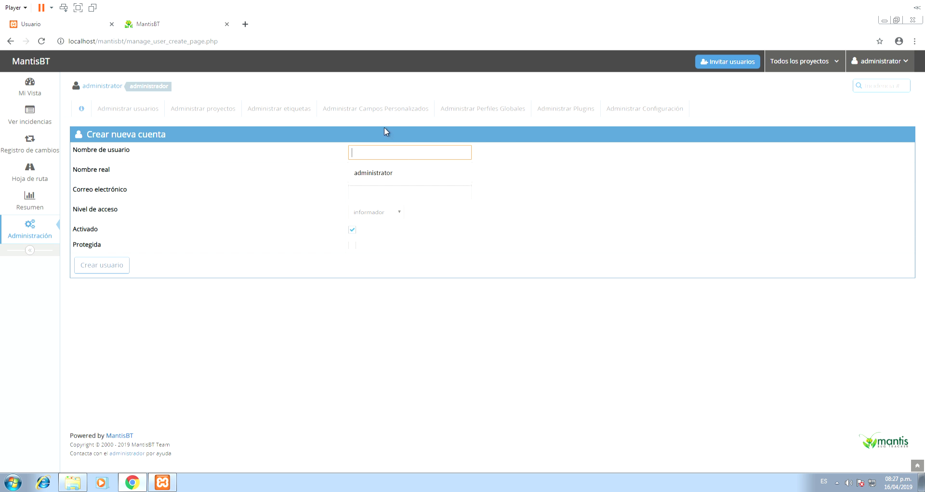
pyautogui.press('Tab')
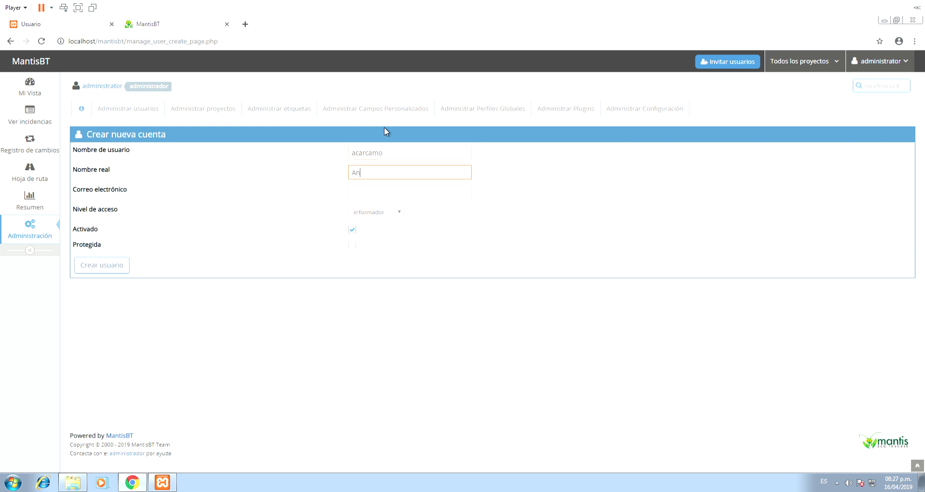
pyautogui.press('Tab')
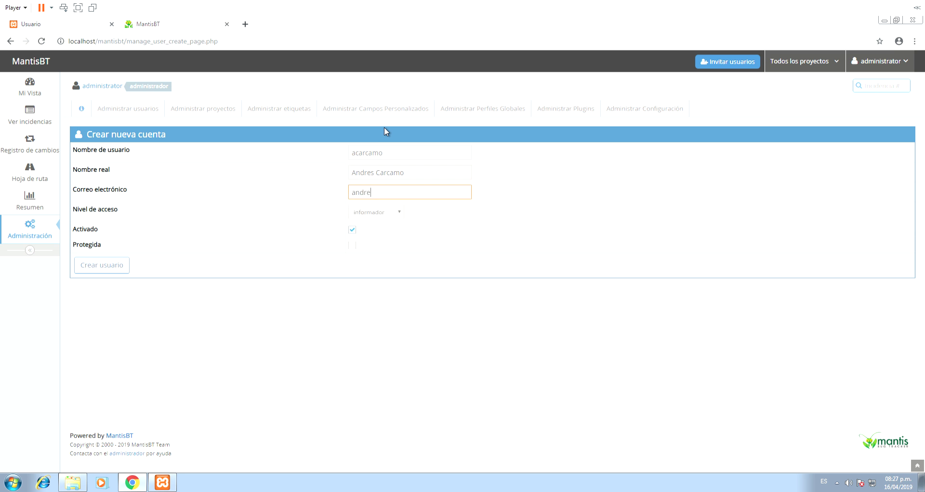
pyautogui.press('Right')
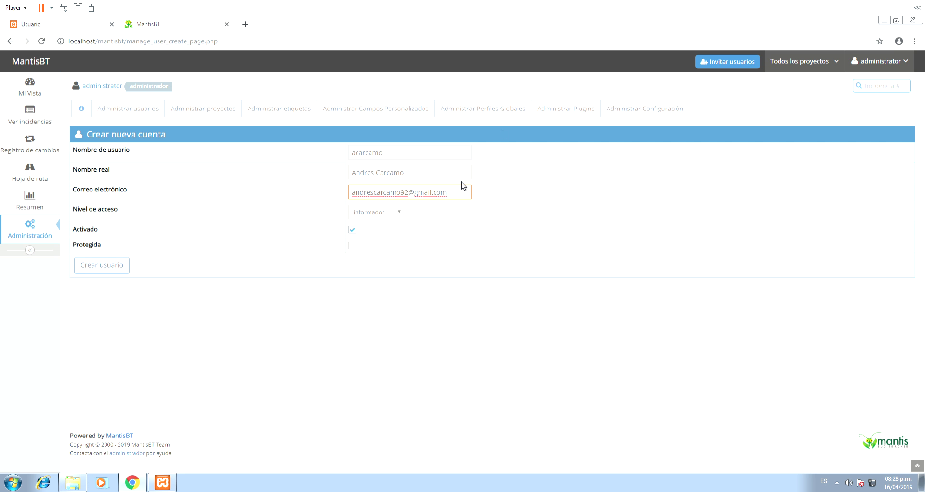
# - Expand the Nivel de acceso dropdown on the Crear nueva cuenta form
pyautogui.click(389, 216)
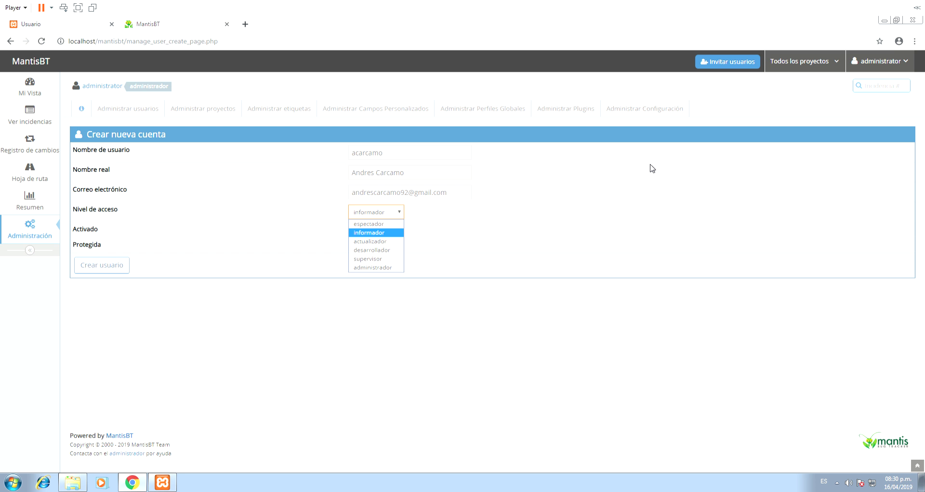
# - Keep the informador access level and create the new user account
pyautogui.click(649, 186)
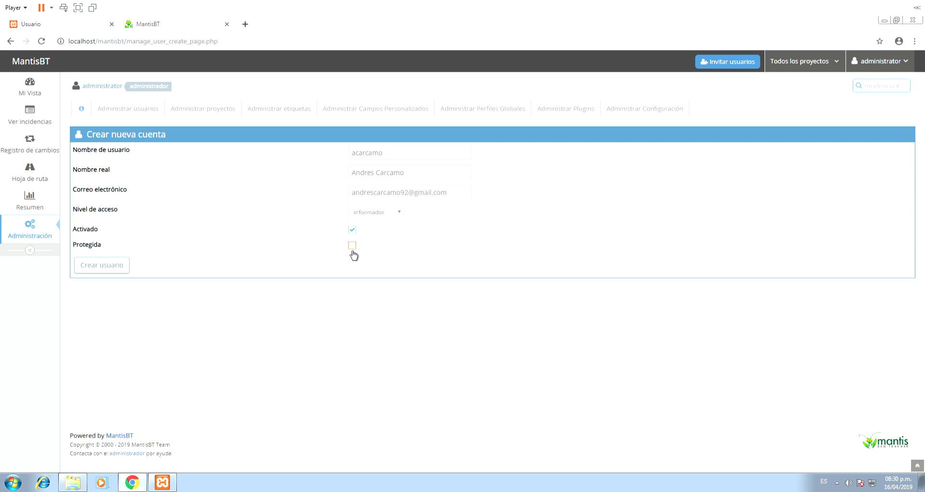
pyautogui.click(80, 268)
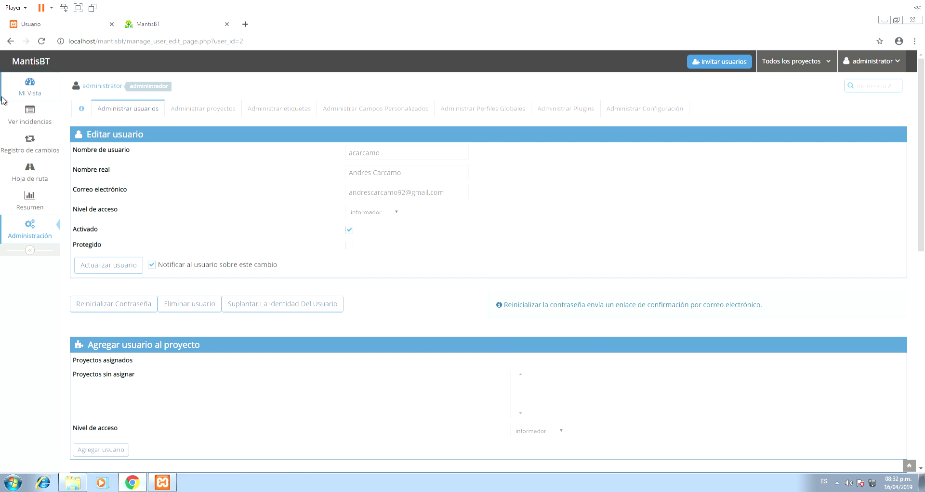
# - Review the new user's account preferences, then switch to Administrar proyectos
pyautogui.scroll(-3, 270, 333)
pyautogui.scroll(-5, 269, 332)
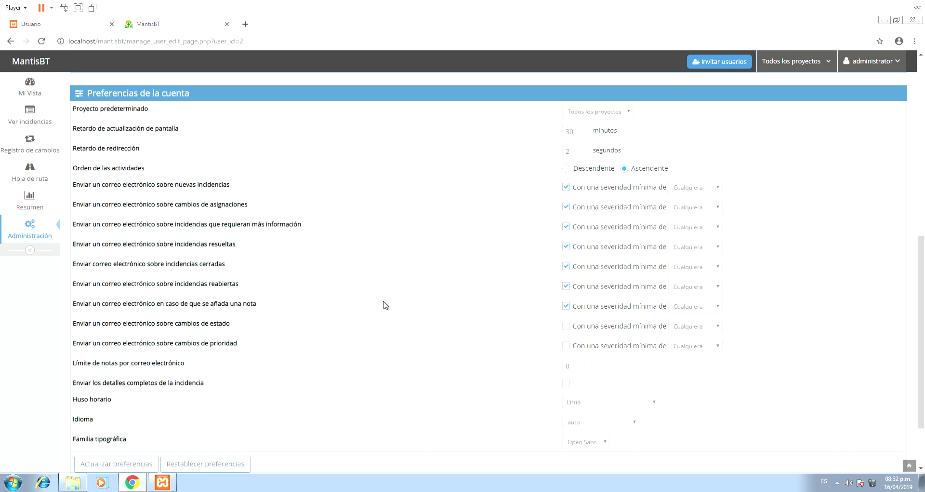
pyautogui.scroll(8, 377, 210)
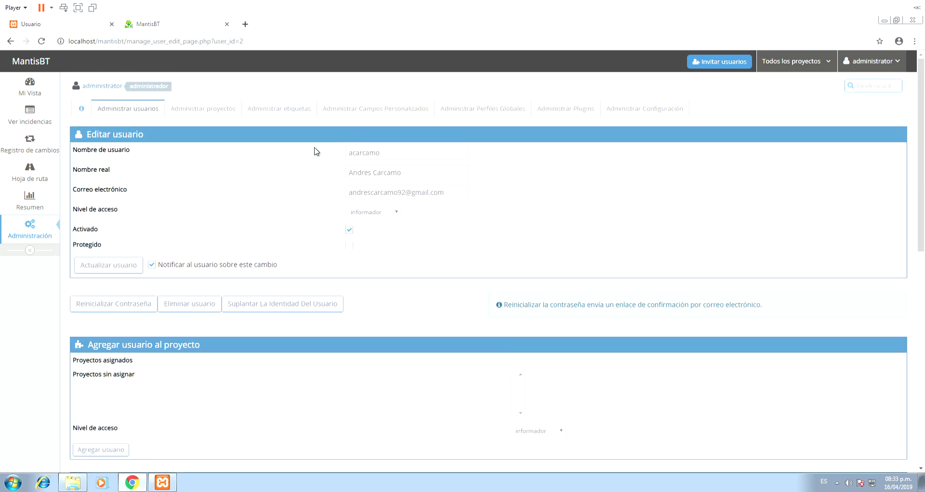
pyautogui.click(231, 117)
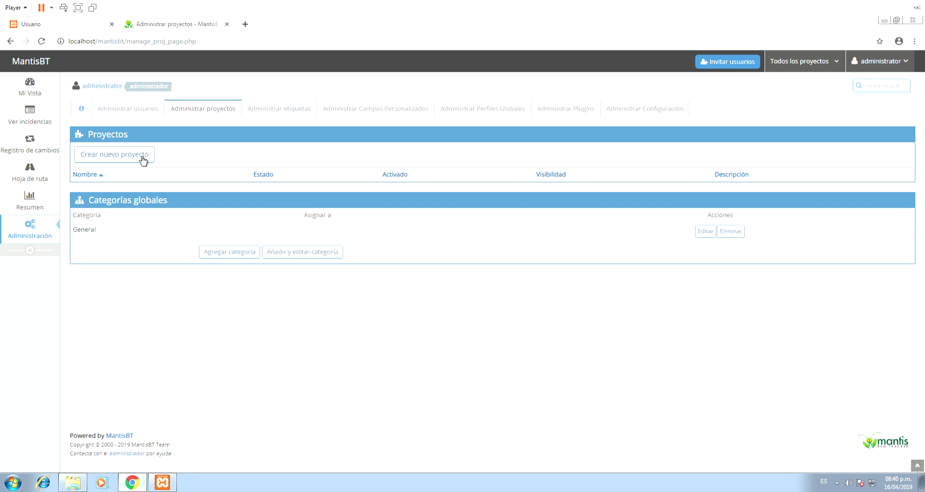
# - Start a new project named Visor with status en desarrollo, re-entering the admin password
pyautogui.click(142, 160)
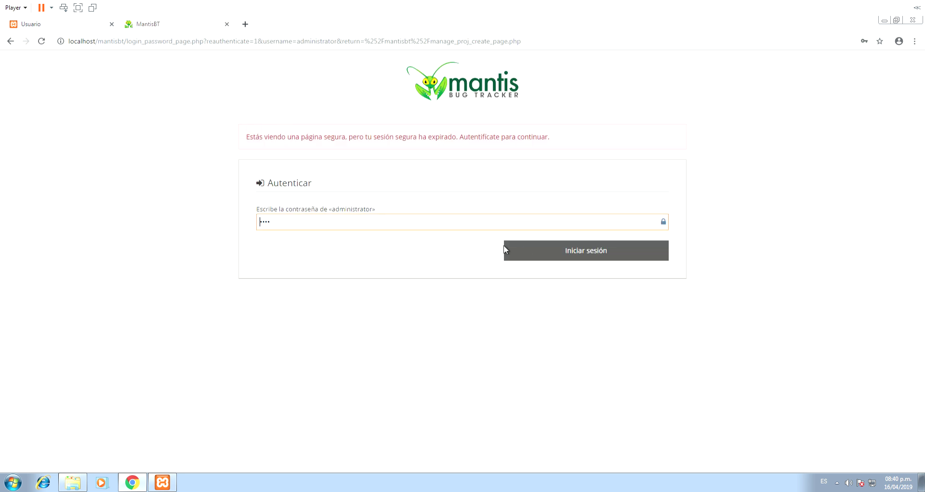
pyautogui.click(530, 252)
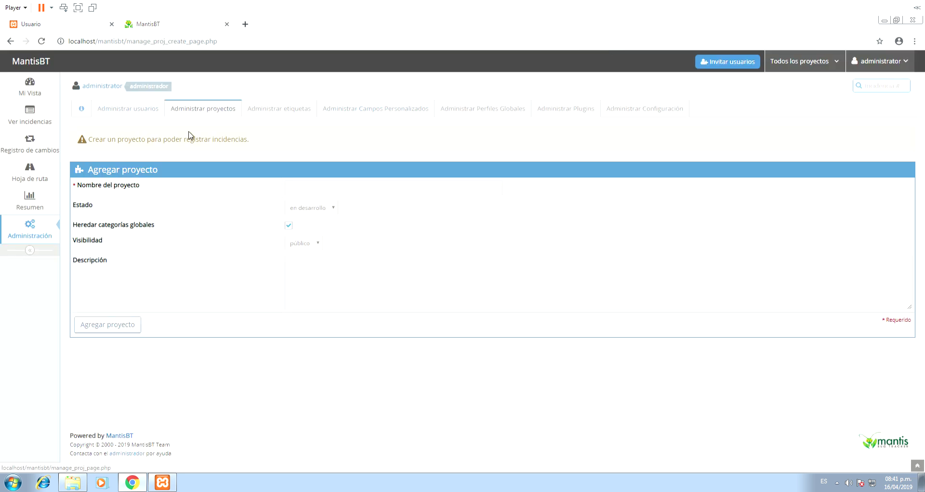
pyautogui.click(321, 188)
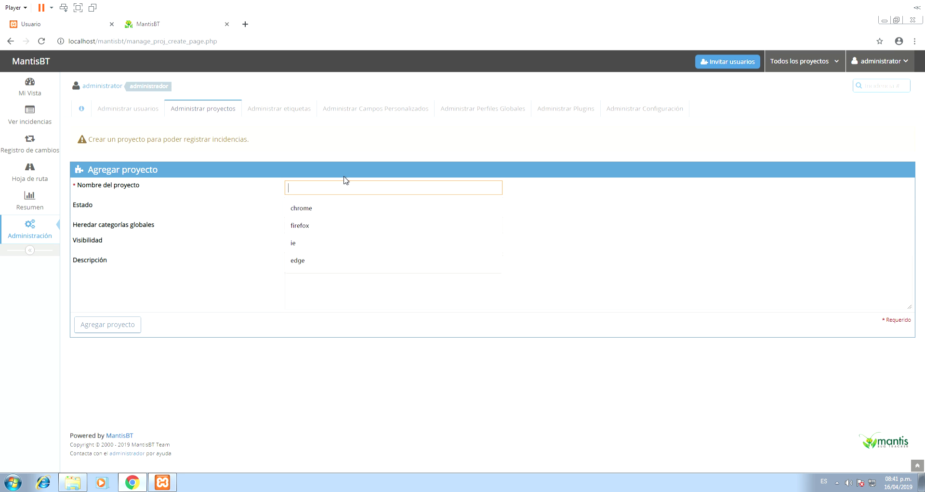
pyautogui.write('Visor')
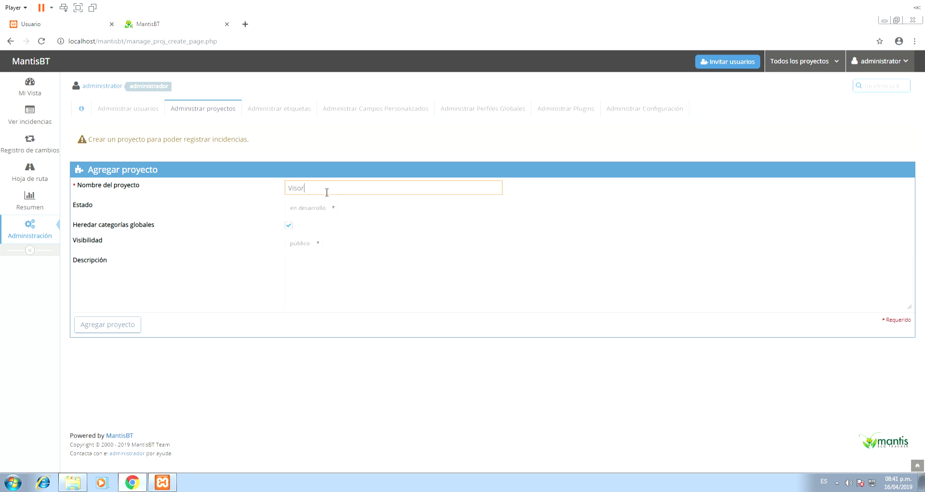
pyautogui.click(313, 206)
pyautogui.click(313, 214)
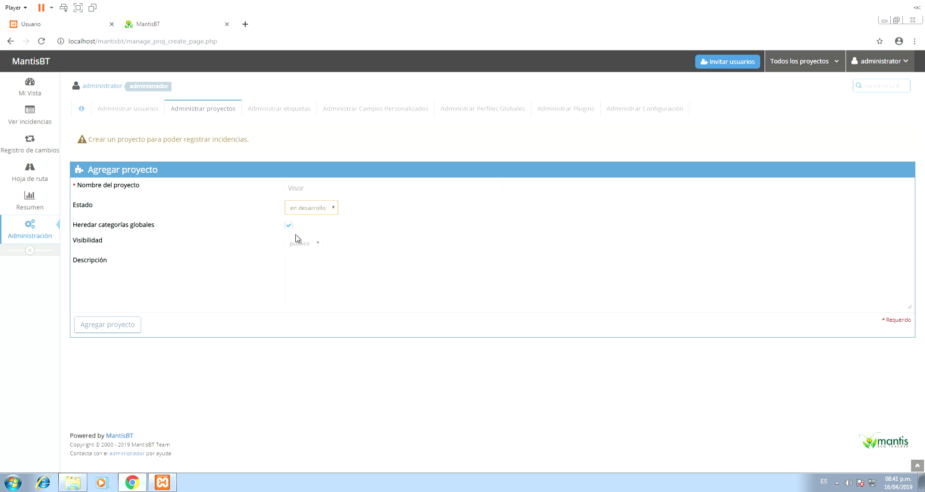
# - Give it the description 'Incidencias del sistema Visor' and save the project
pyautogui.click(374, 272)
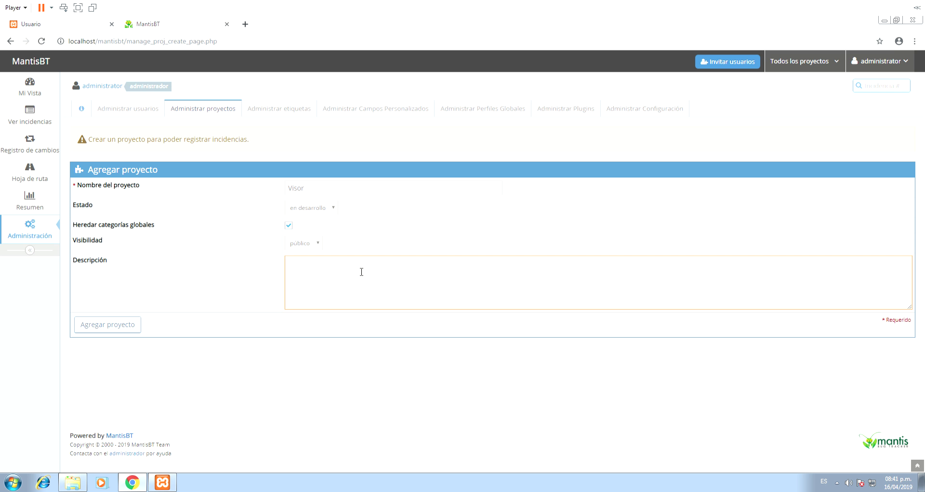
pyautogui.write('Incidencias dew;')
pyautogui.press('BackSpace')
pyautogui.press('BackSpace')
pyautogui.write('l sistema Visor')
pyautogui.click(109, 330)
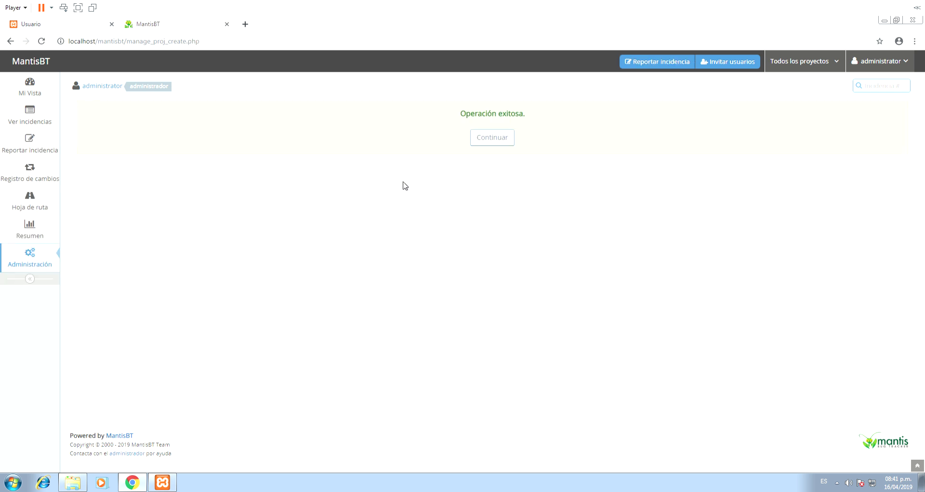
# - Back on project management, add the global categories Funcional and No Funcional
pyautogui.click(502, 138)
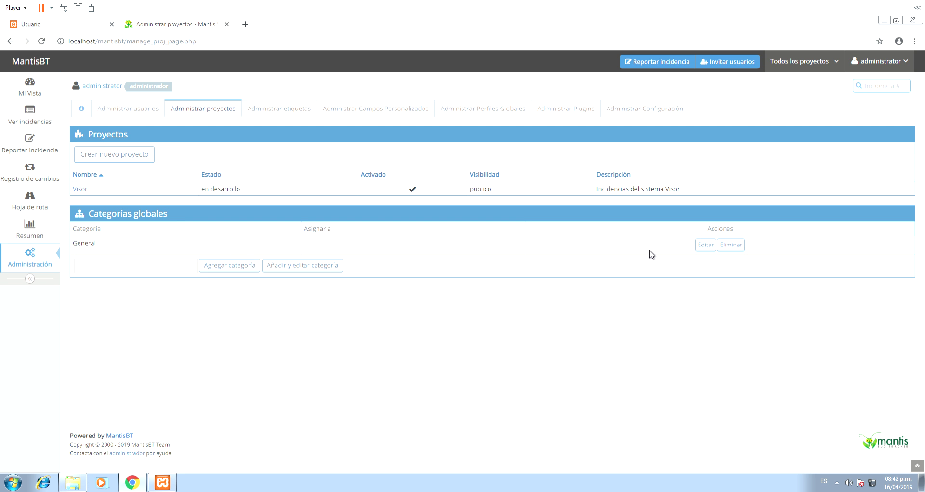
pyautogui.click(181, 264)
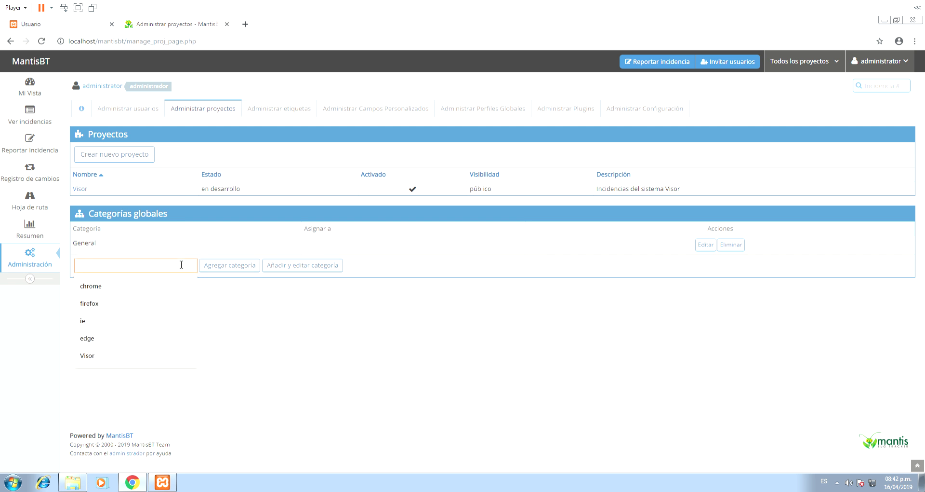
pyautogui.write('Funcional')
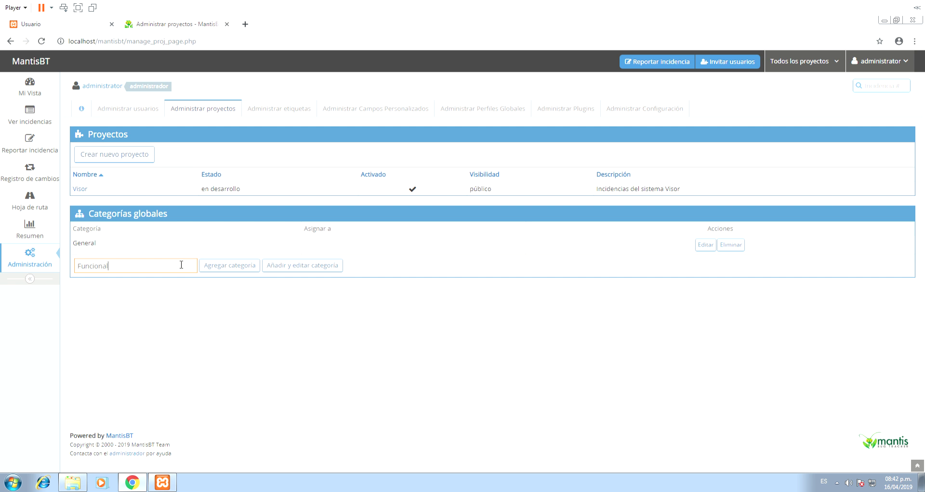
pyautogui.click(230, 266)
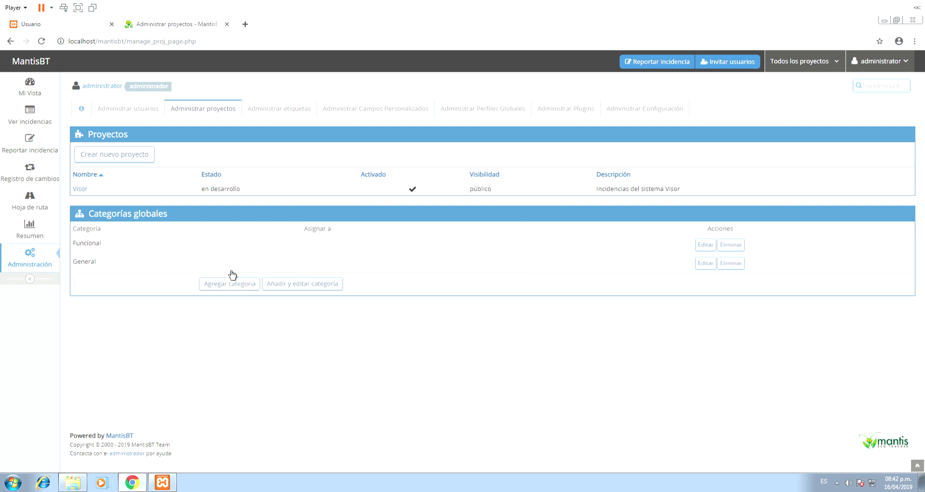
pyautogui.click(164, 284)
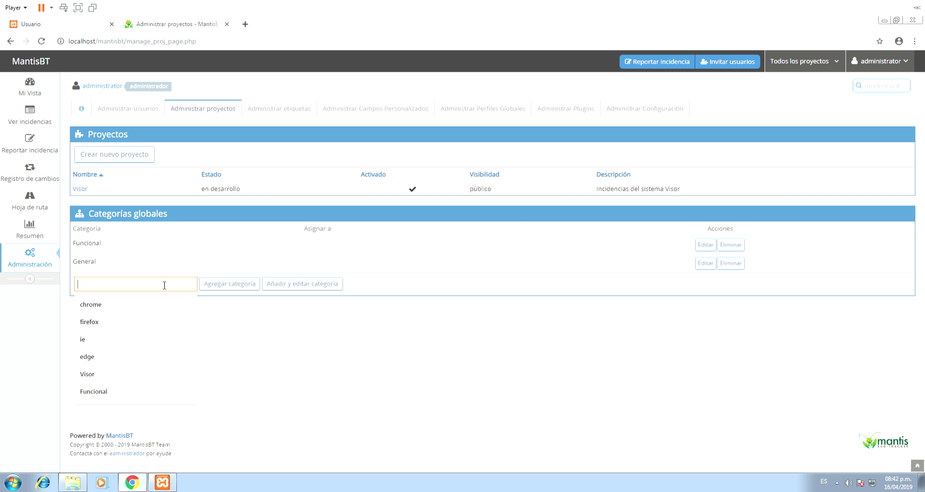
pyautogui.write('Funcional')
pyautogui.write('N')
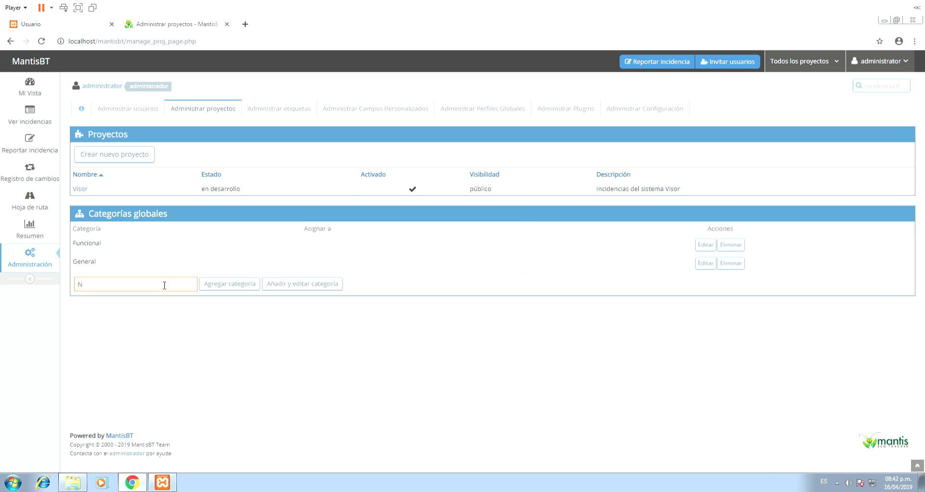
pyautogui.write('o Funciona')
pyautogui.click(214, 288)
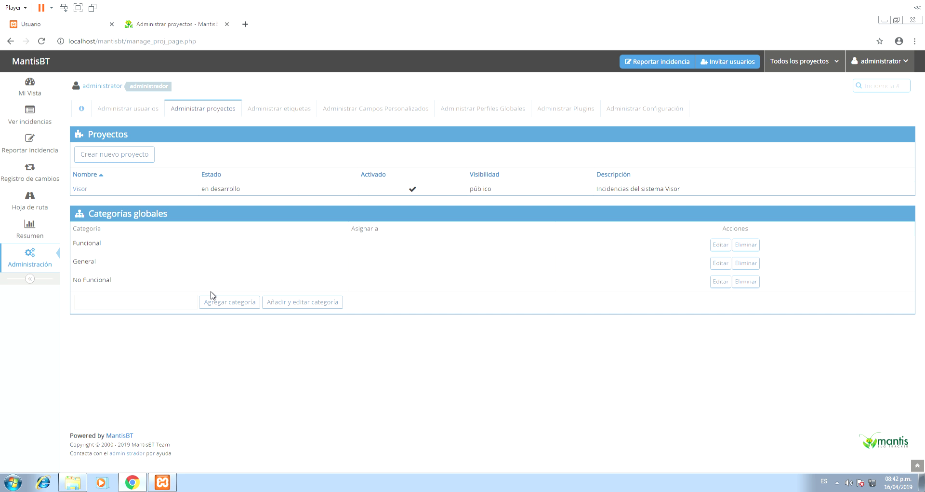
# - Open Visor's edit page and scroll down to its Subproyectos section
pyautogui.click(80, 189)
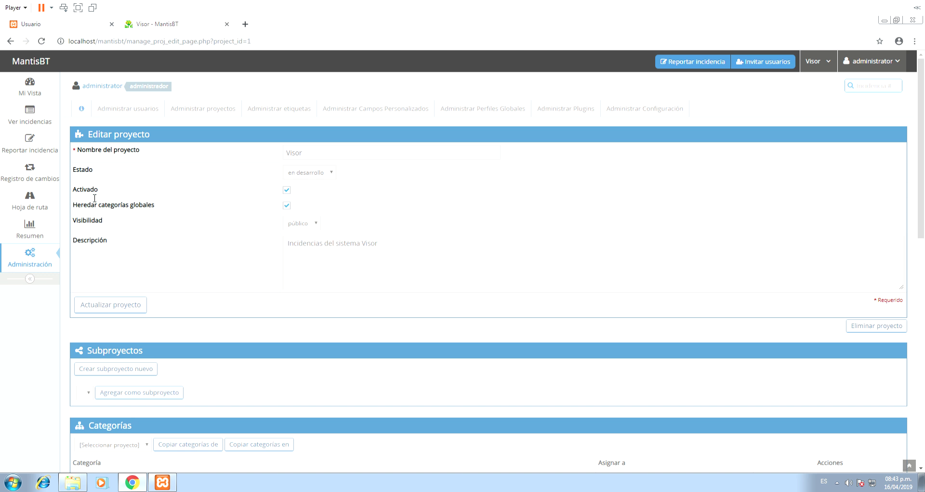
pyautogui.scroll(-4, 265, 270)
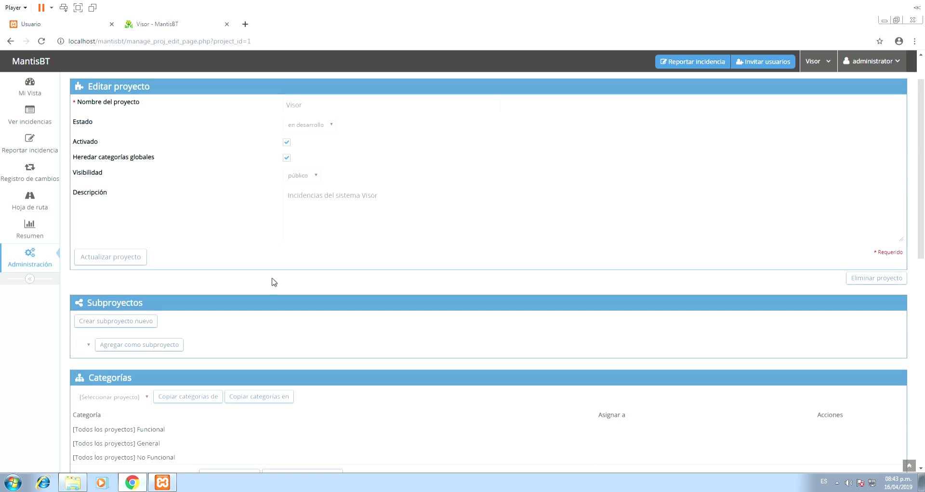
pyautogui.moveTo(88, 158); pyautogui.dragTo(163, 158)
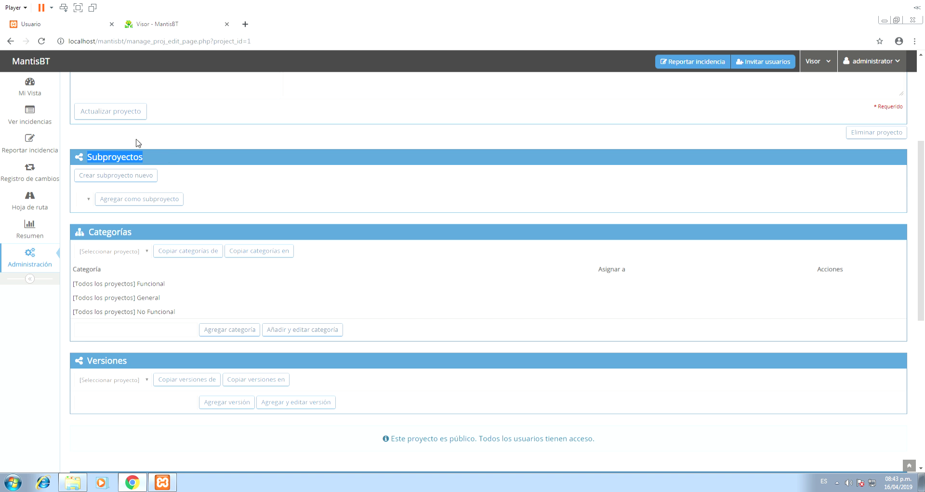
# - Create the subproject 'Módulo de seguridad' under Visor and return to the projects list
pyautogui.click(120, 176)
pyautogui.click(368, 157)
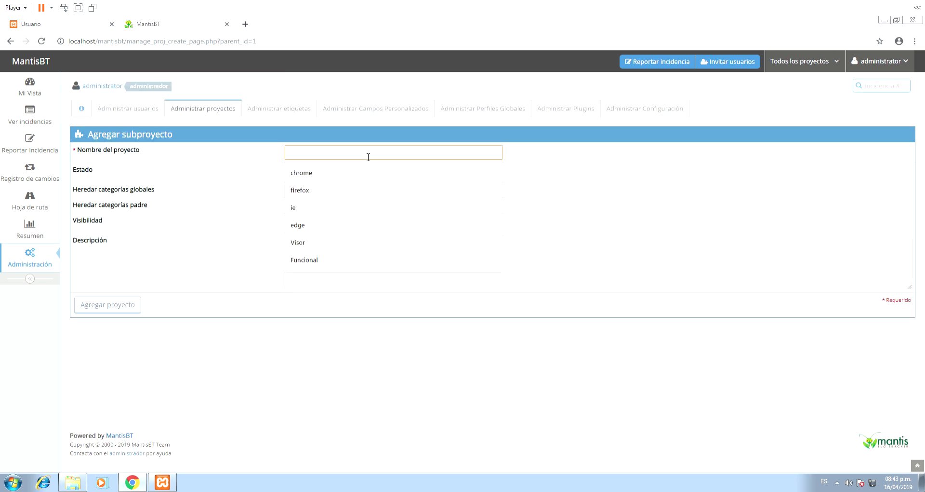
pyautogui.write('M')
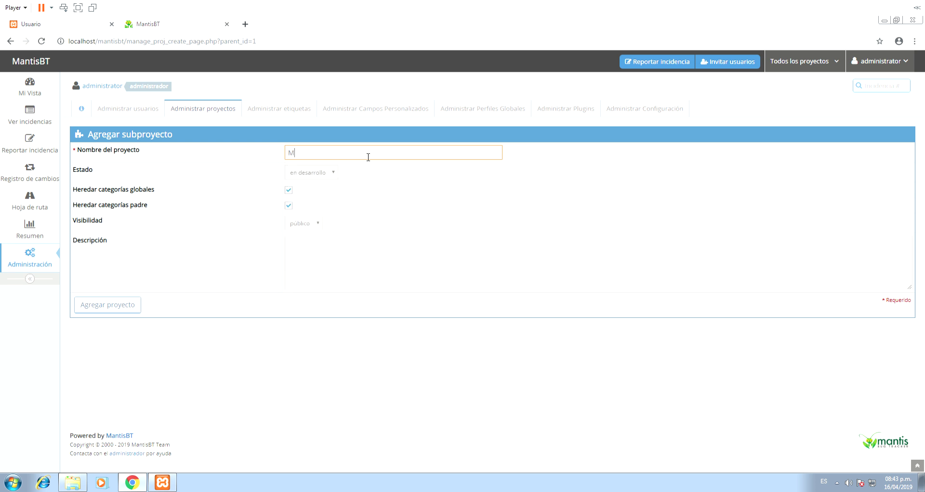
pyautogui.write('ódulo de seguridad')
pyautogui.click(109, 313)
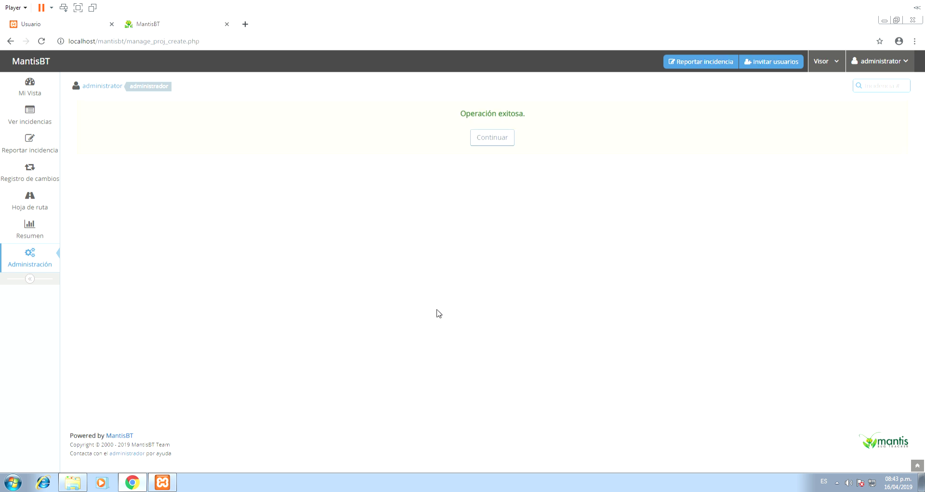
pyautogui.click(498, 138)
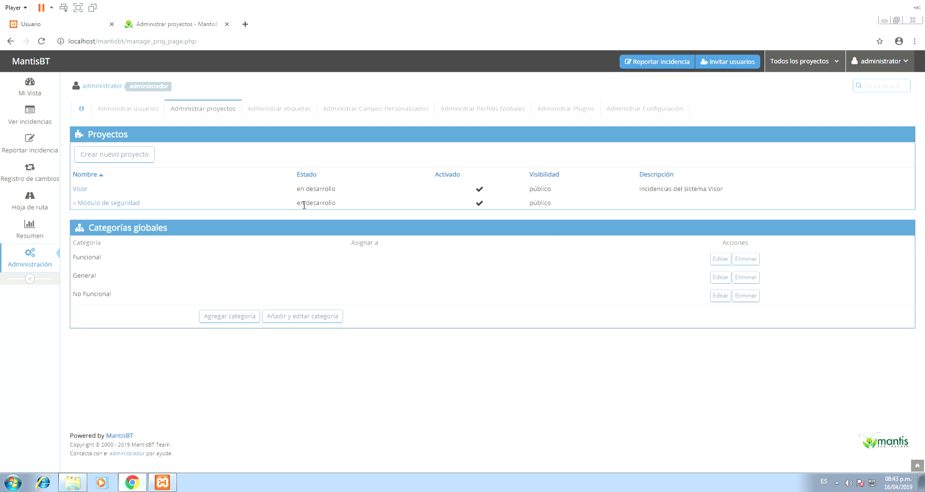
# - Browse the roadmap, dashboard, summary, change log and issue pages, then return to project management
pyautogui.moveTo(68, 213); pyautogui.dragTo(82, 211)
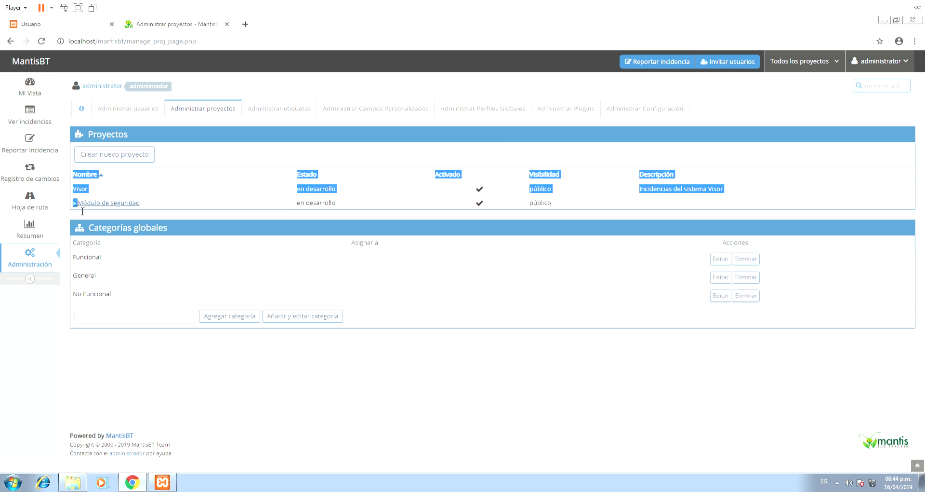
pyautogui.click(50, 205)
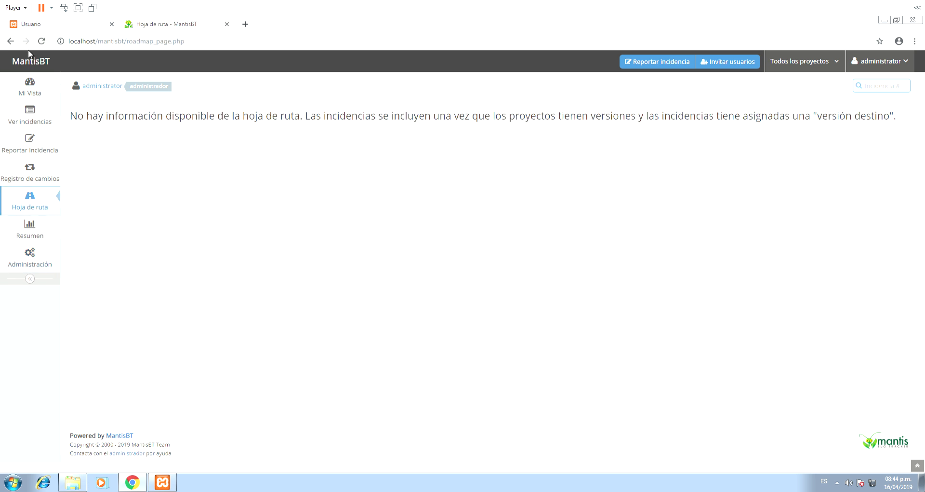
pyautogui.click(30, 260)
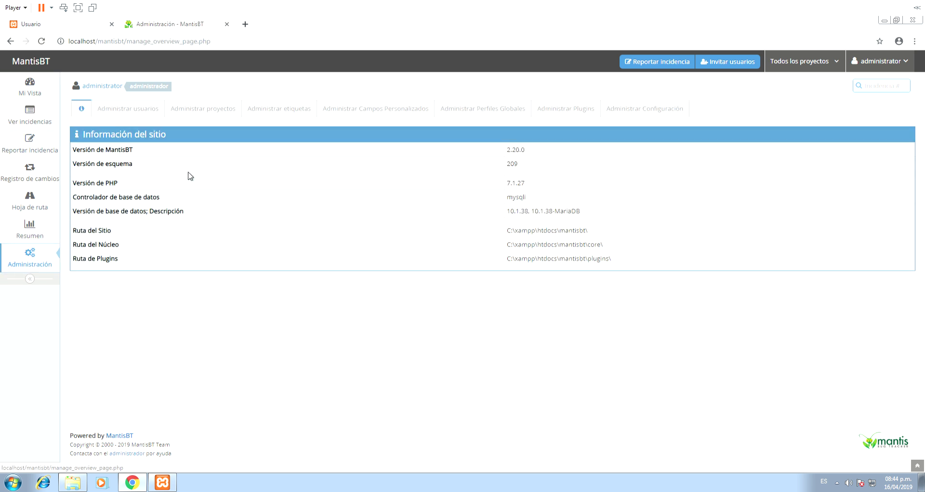
pyautogui.click(36, 93)
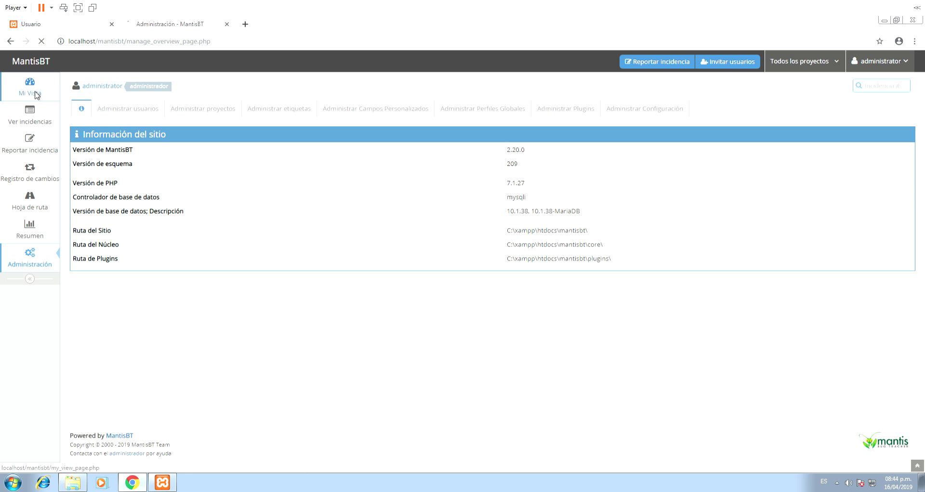
pyautogui.click(30, 230)
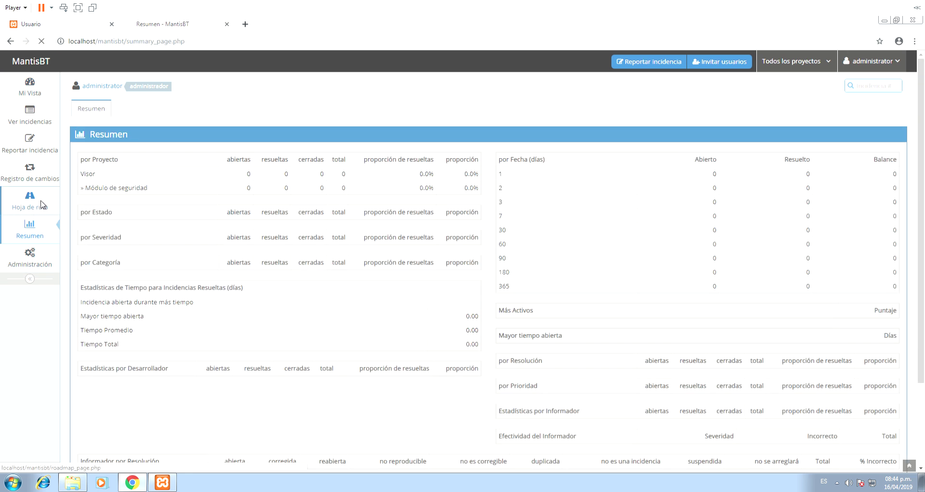
pyautogui.click(41, 205)
pyautogui.click(44, 177)
pyautogui.click(43, 116)
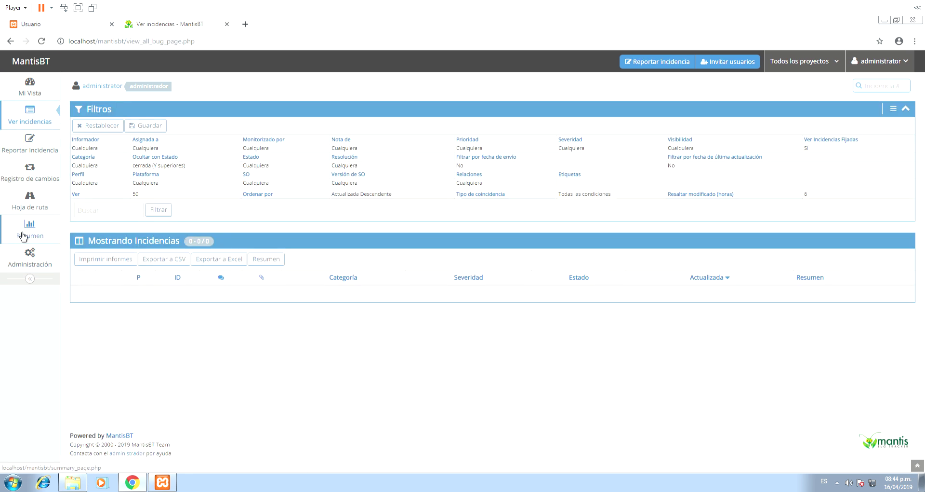
pyautogui.click(30, 255)
pyautogui.click(141, 109)
pyautogui.click(230, 112)
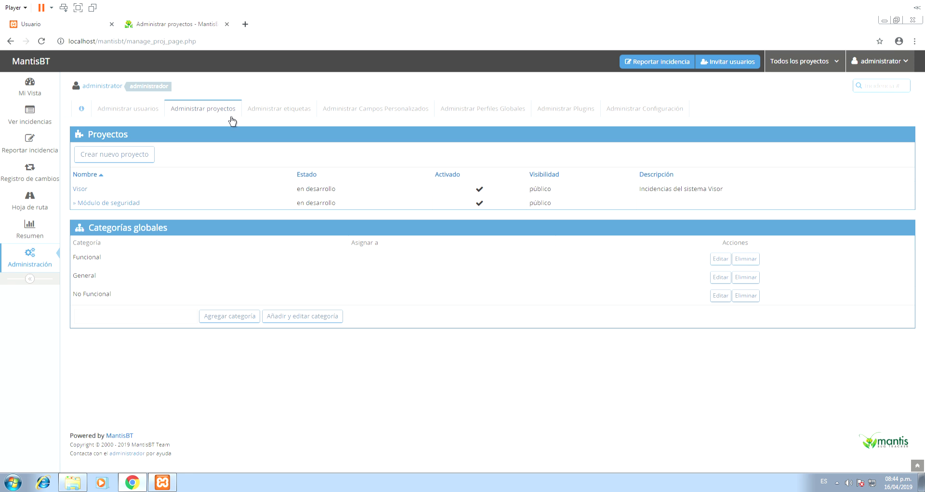
# - Add a second Visor subproject named 'Módulo de almacén', fixing the accent via spelling suggestions
pyautogui.click(80, 189)
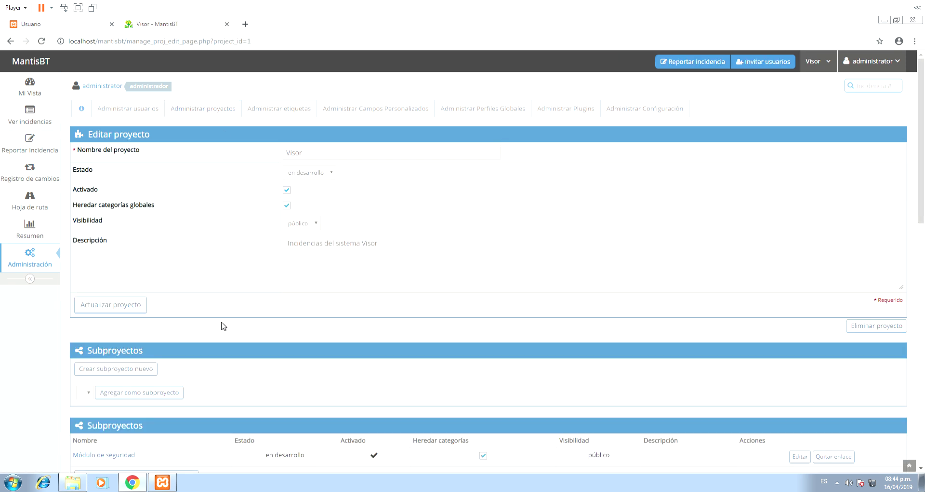
pyautogui.scroll(-5, 193, 269)
pyautogui.click(125, 128)
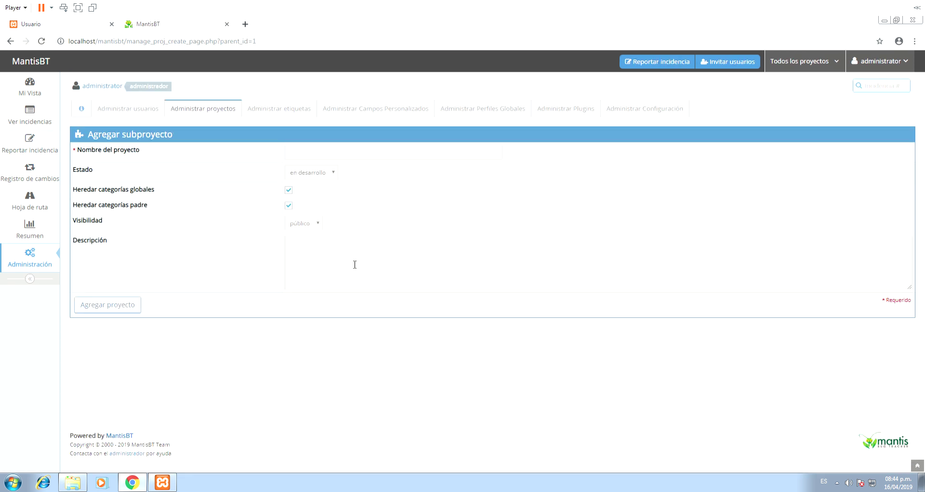
pyautogui.click(332, 153)
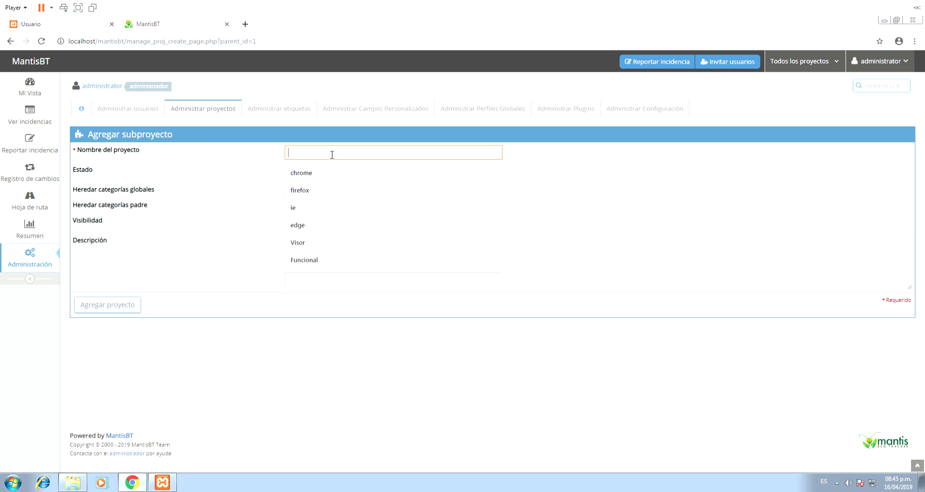
pyautogui.write('Mó')
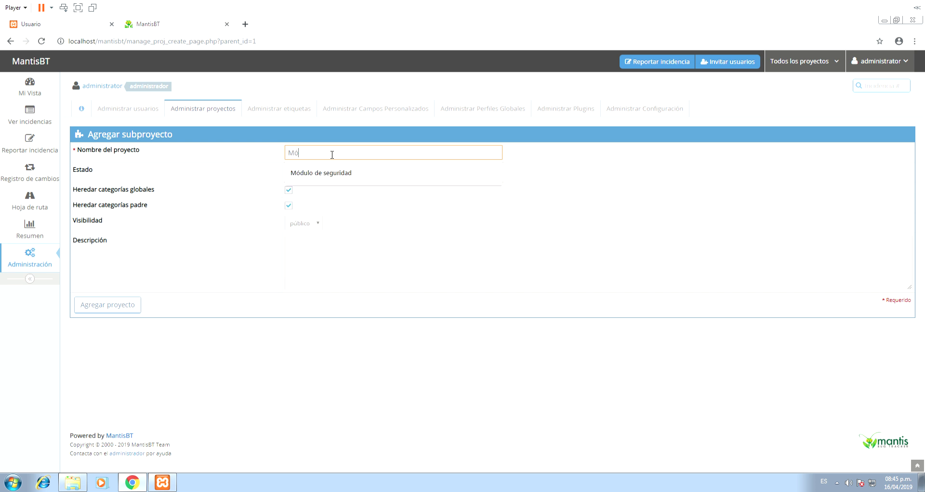
pyautogui.write('dulo de a')
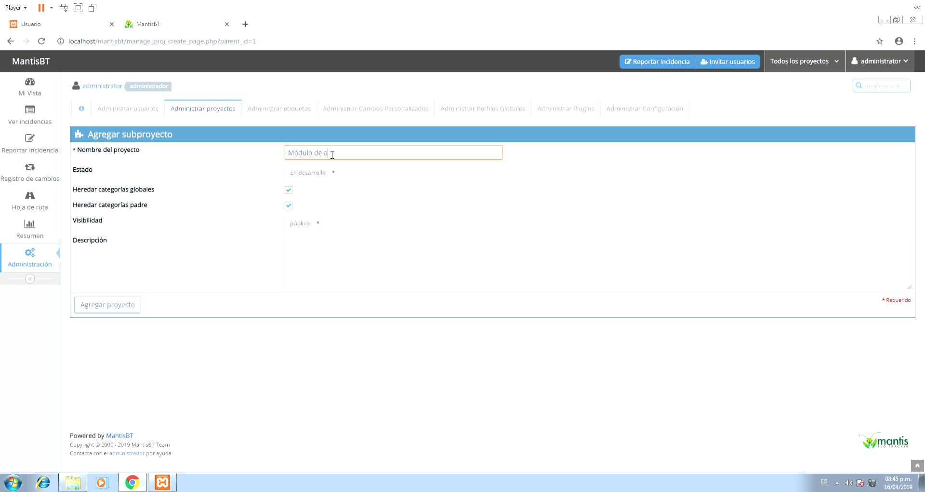
pyautogui.press('BackSpace')
pyautogui.write('almacen')
pyautogui.rightClick(332, 155)
pyautogui.click(373, 161)
pyautogui.click(112, 309)
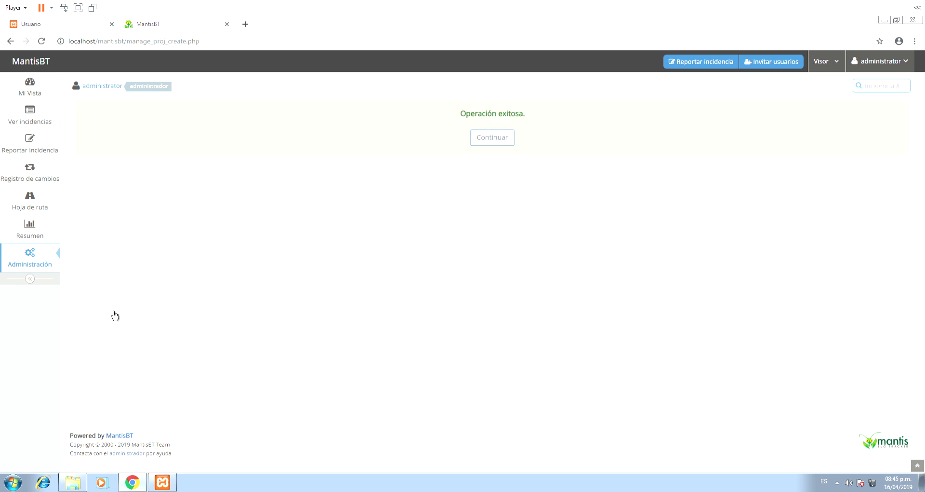
# - Add 'Formatos de Reportes' as a new global category
pyautogui.click(509, 141)
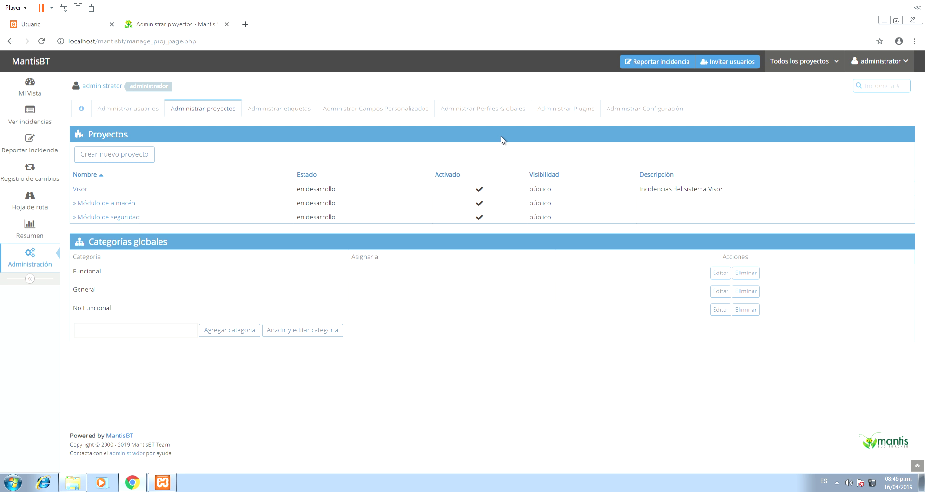
pyautogui.click(158, 330)
pyautogui.write('Form')
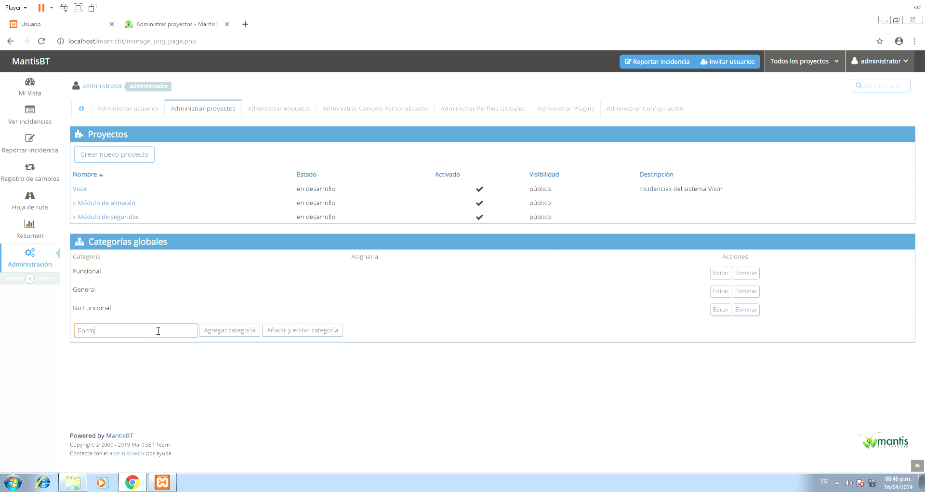
pyautogui.write('atos de Rw')
pyautogui.press('BackSpace')
pyautogui.write('eportes')
pyautogui.click(219, 332)
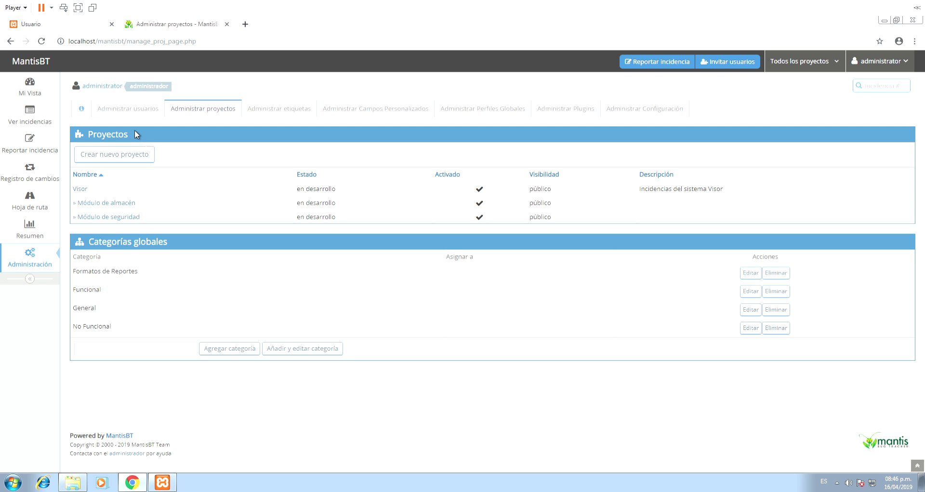
# - Open the 'Módulo de almacén' subproject from the Proyectos list
pyautogui.click(118, 205)
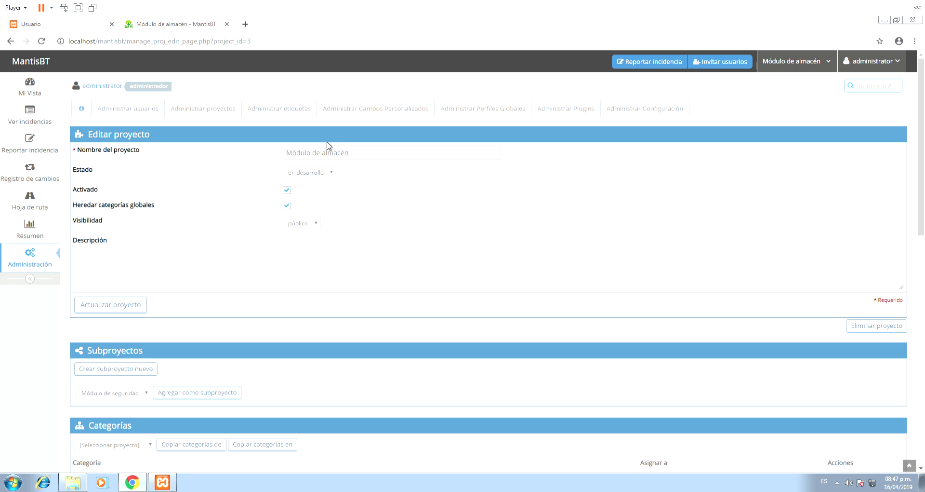
# - Add versions V1.0 and V2.0 to the Módulo de almacén subproject
pyautogui.scroll(-8, 222, 233)
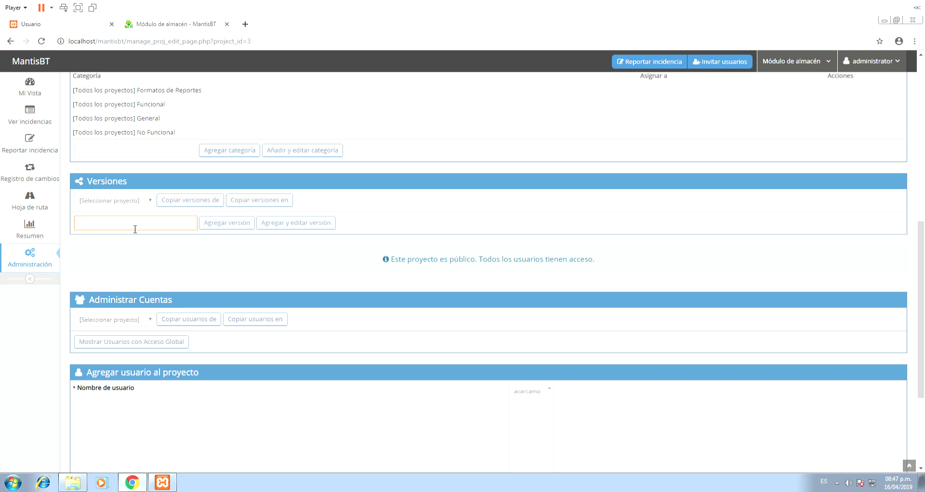
pyautogui.write('V1.0')
pyautogui.click(235, 223)
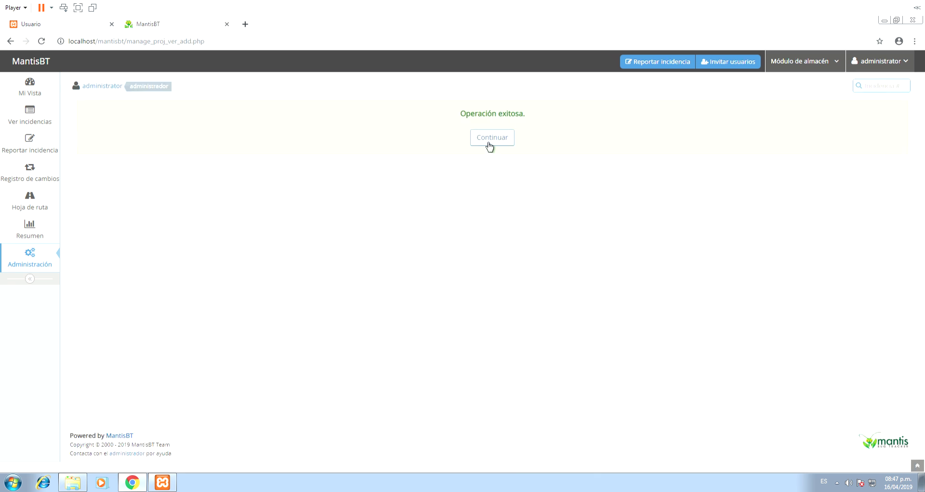
pyautogui.click(488, 141)
pyautogui.scroll(-15, 130, 217)
pyautogui.scroll(3, 128, 212)
pyautogui.click(122, 210)
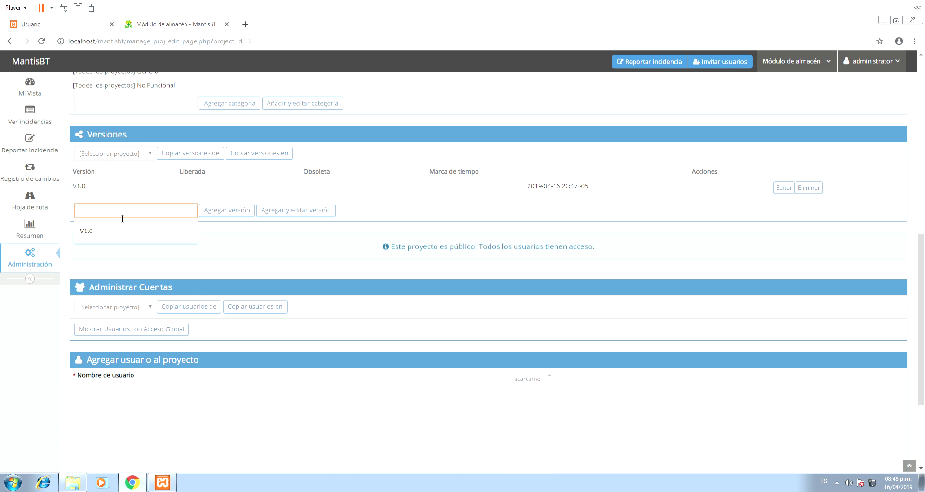
pyautogui.write('V2.0')
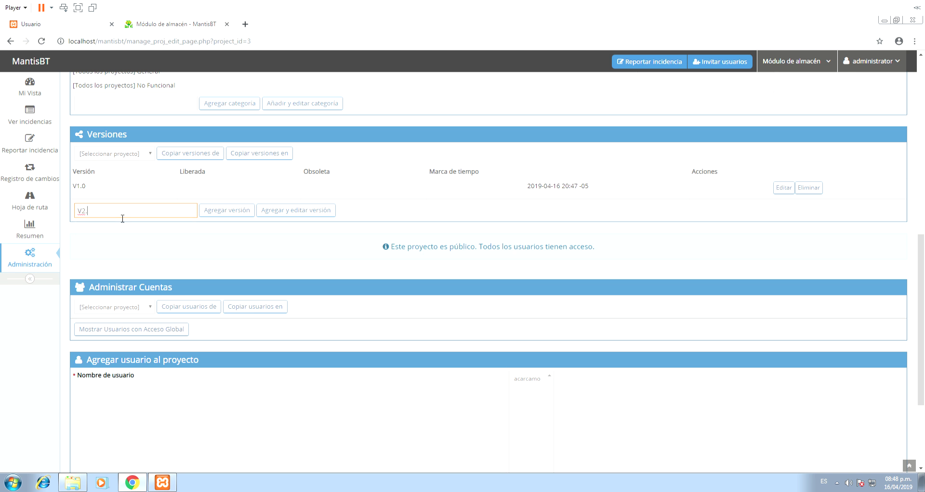
pyautogui.click(211, 216)
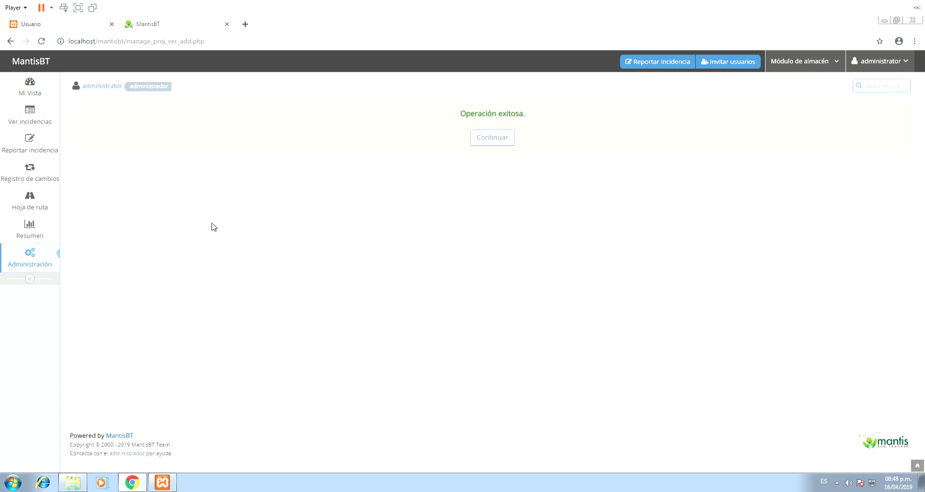
pyautogui.scroll(-3, 337, 284)
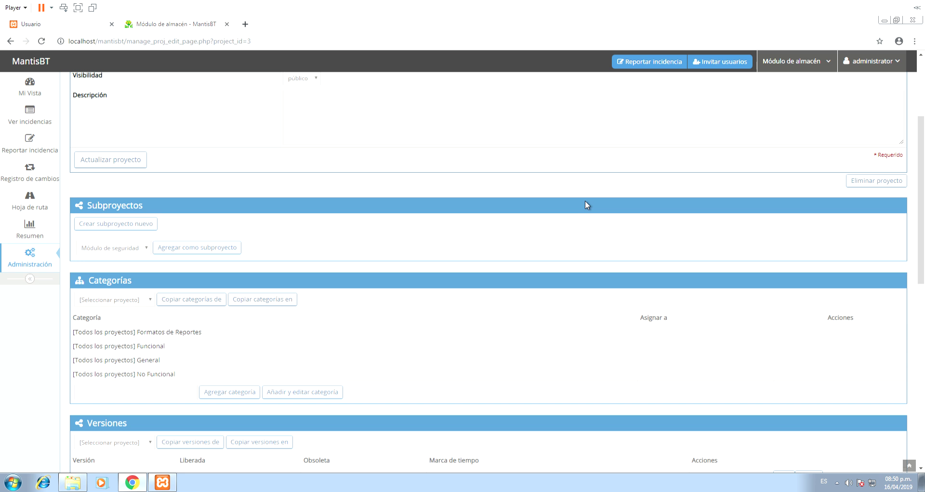
pyautogui.scroll(1, 585, 201)
# - Add the selected user to the Módulo de almacén project
pyautogui.scroll(-10, 557, 233)
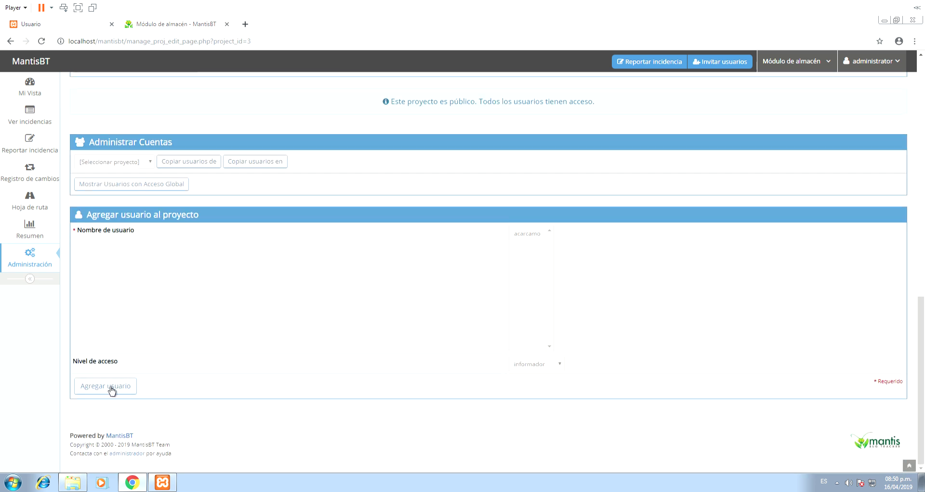
pyautogui.click(528, 235)
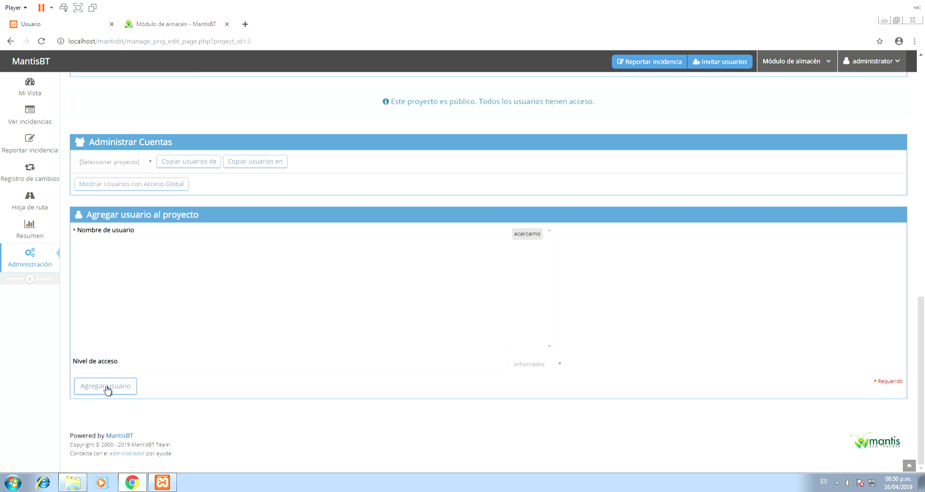
pyautogui.click(107, 386)
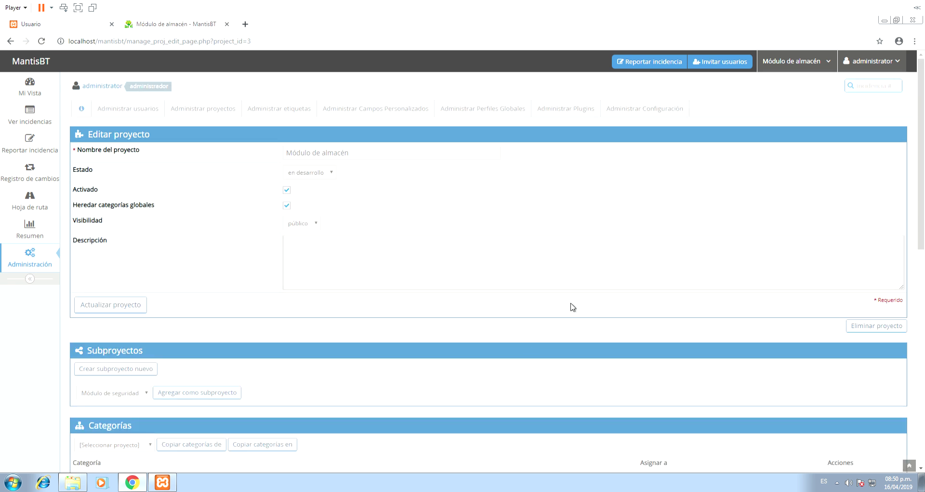
pyautogui.scroll(-10, 431, 341)
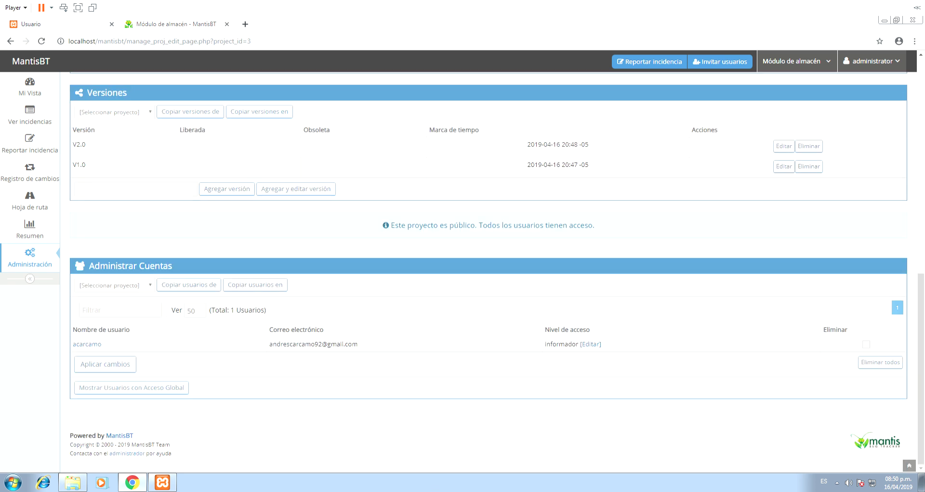
pyautogui.scroll(8, 463, 337)
pyautogui.scroll(-8, 458, 328)
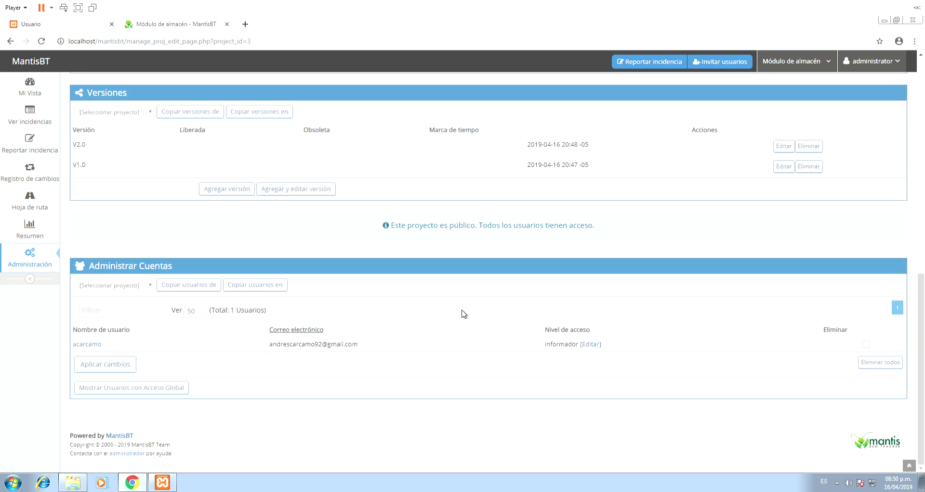
# - Change that user's access level from informador to desarrollador and confirm the change
pyautogui.click(597, 343)
pyautogui.click(617, 345)
pyautogui.click(622, 382)
pyautogui.click(106, 369)
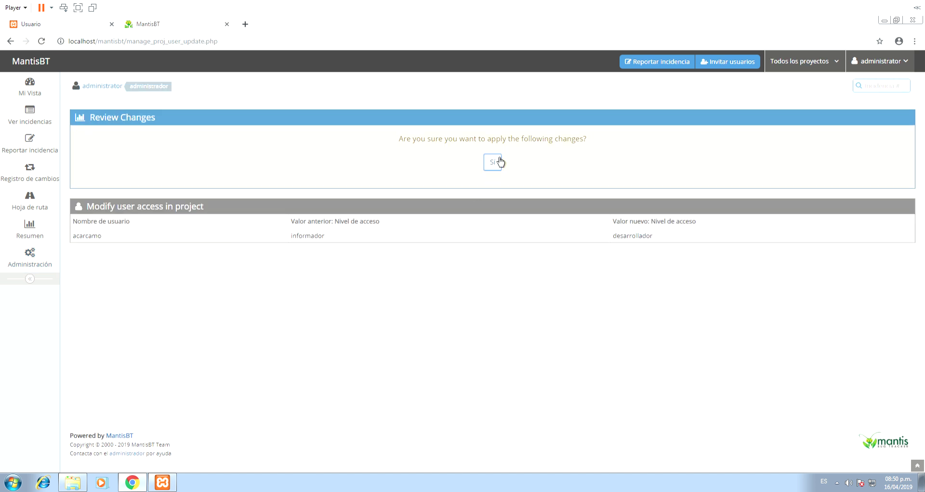
pyautogui.click(498, 162)
pyautogui.click(510, 138)
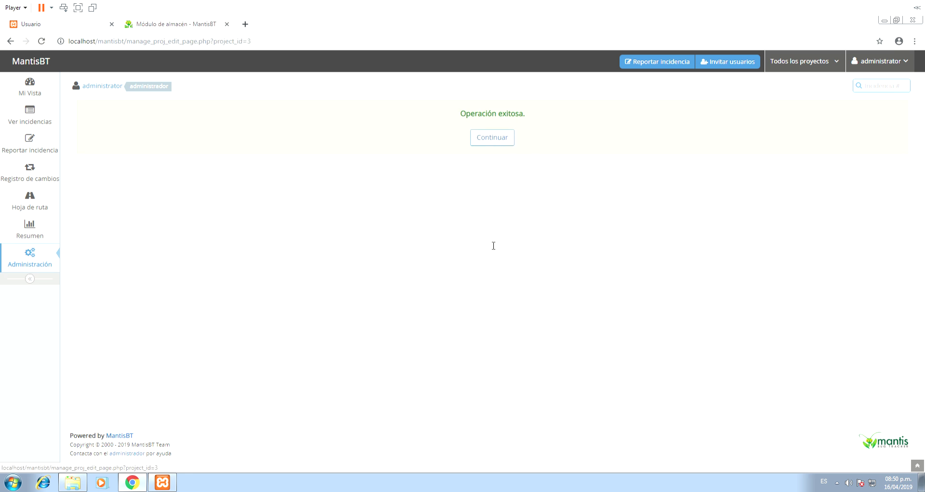
pyautogui.scroll(-12, 559, 284)
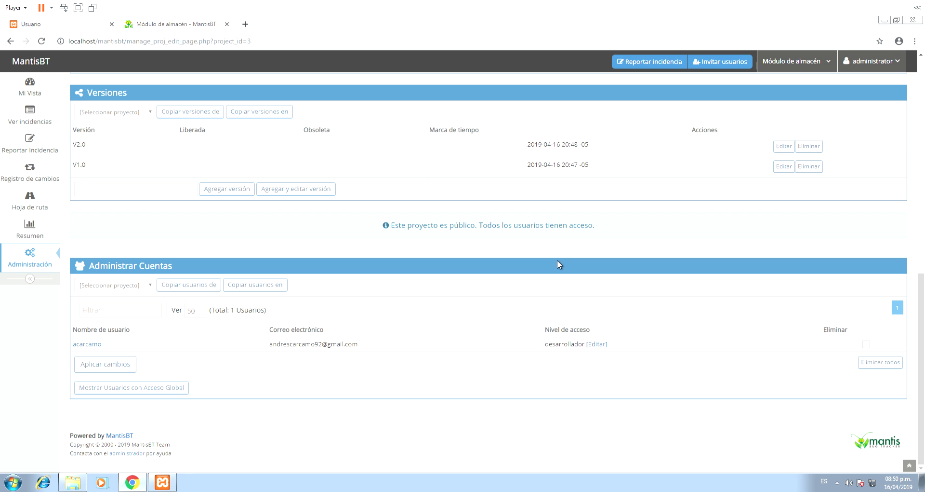
pyautogui.scroll(1, 558, 264)
pyautogui.scroll(8, 772, 87)
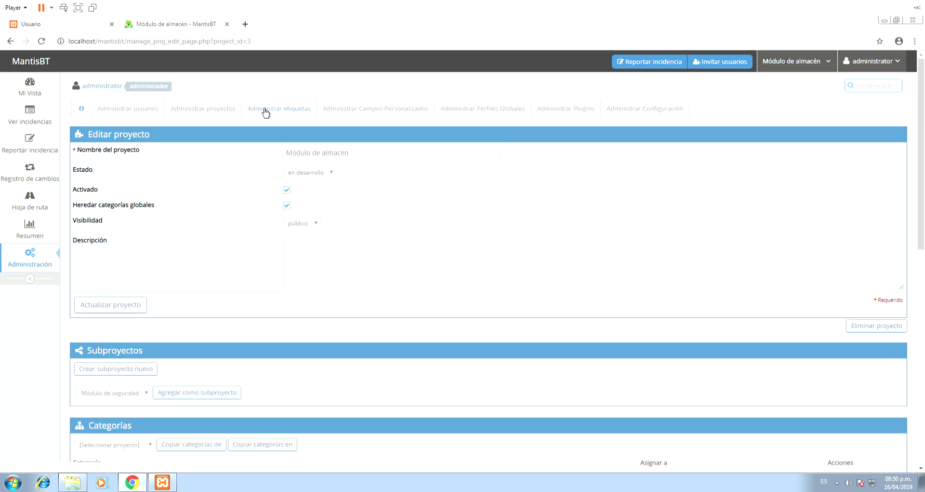
# - In tag management, create the tags REGISTRAR and ACTUALIZAR
pyautogui.click(265, 111)
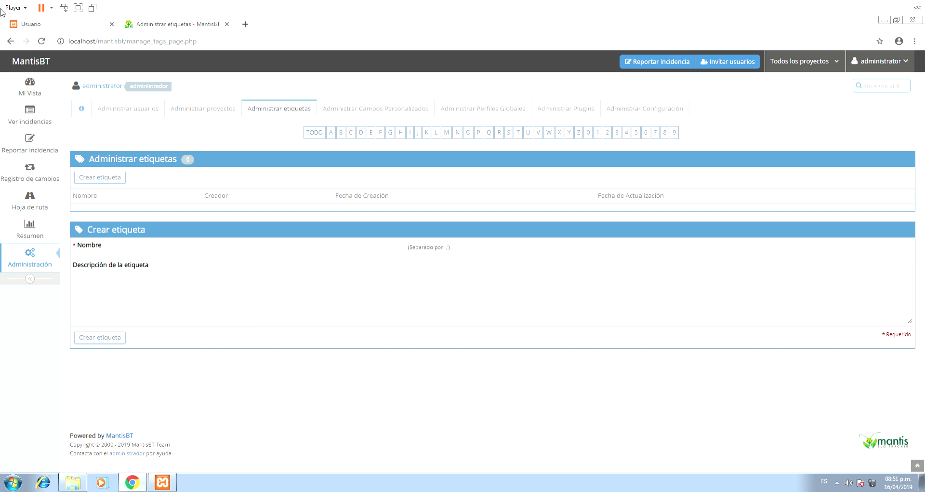
pyautogui.click(292, 252)
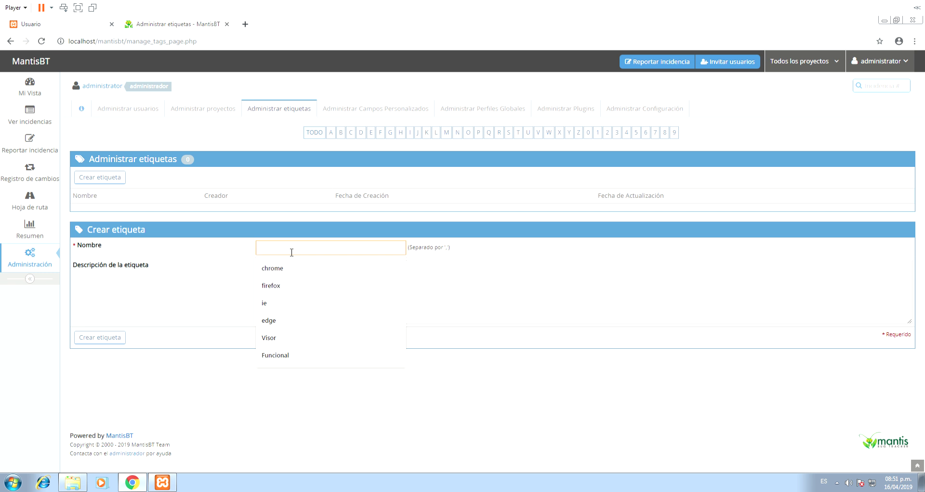
pyautogui.write('RE')
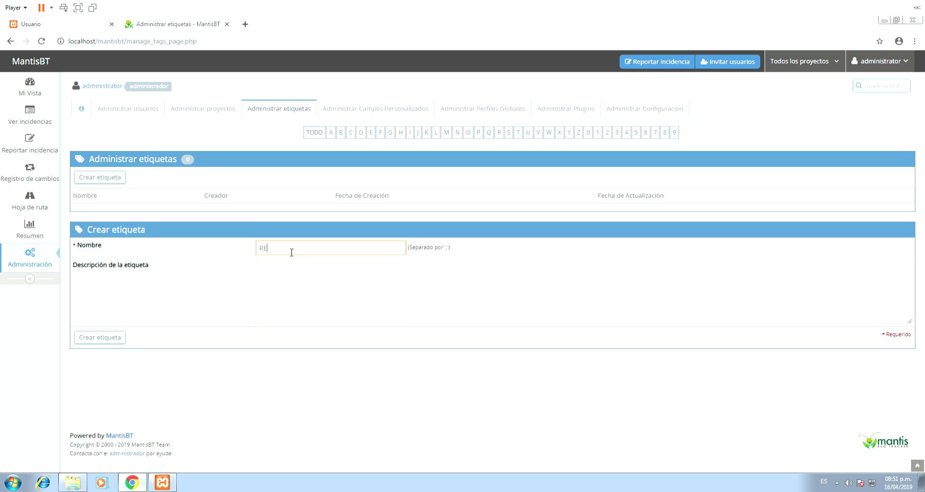
pyautogui.write('GISTRAR, ACTUALIZAR')
pyautogui.click(115, 339)
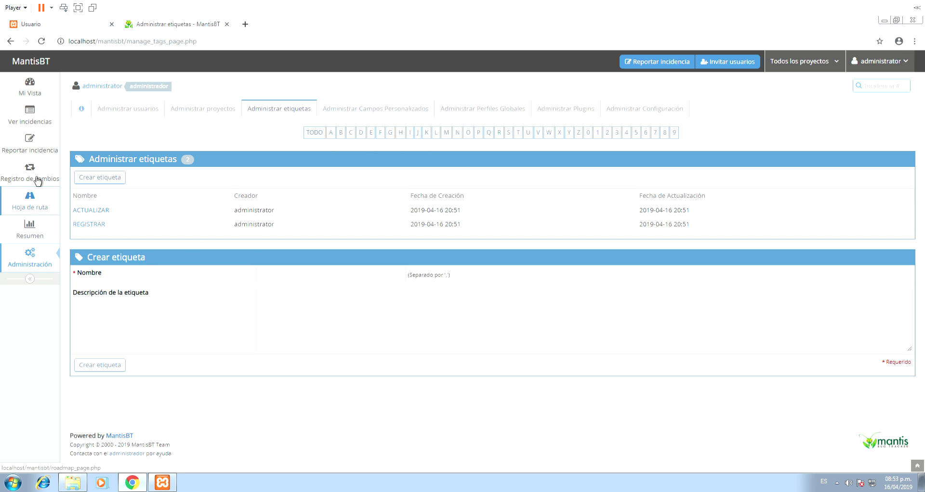
# - Select Visor, look over its issue report form, then return to Administración
pyautogui.click(41, 147)
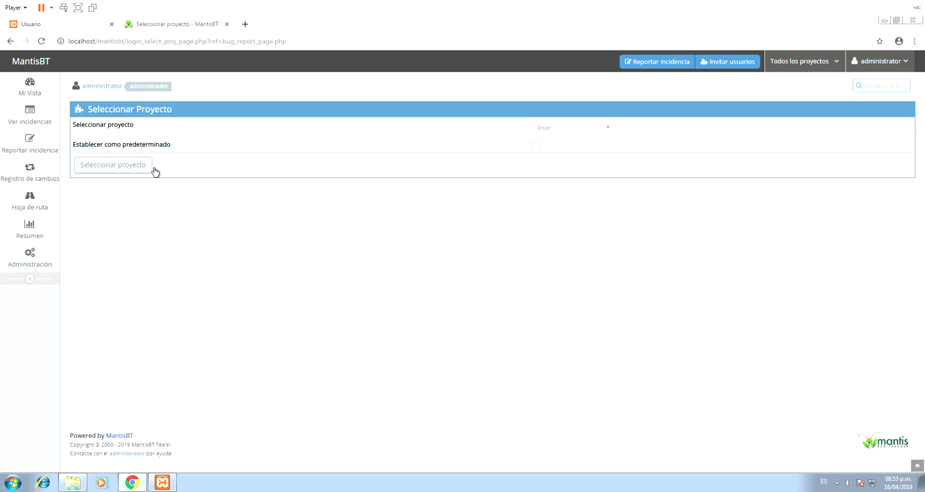
pyautogui.click(609, 131)
pyautogui.click(610, 131)
pyautogui.click(128, 174)
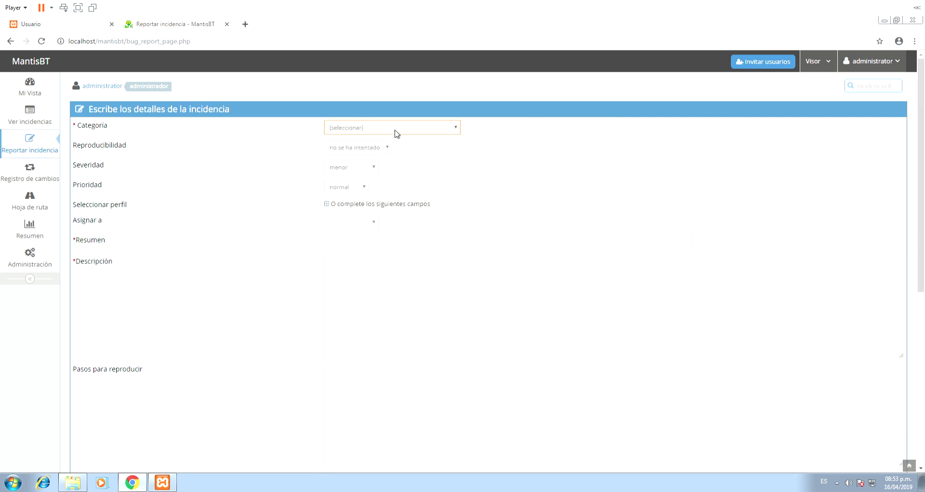
pyautogui.scroll(-5, 363, 181)
pyautogui.scroll(5, 363, 180)
pyautogui.click(39, 260)
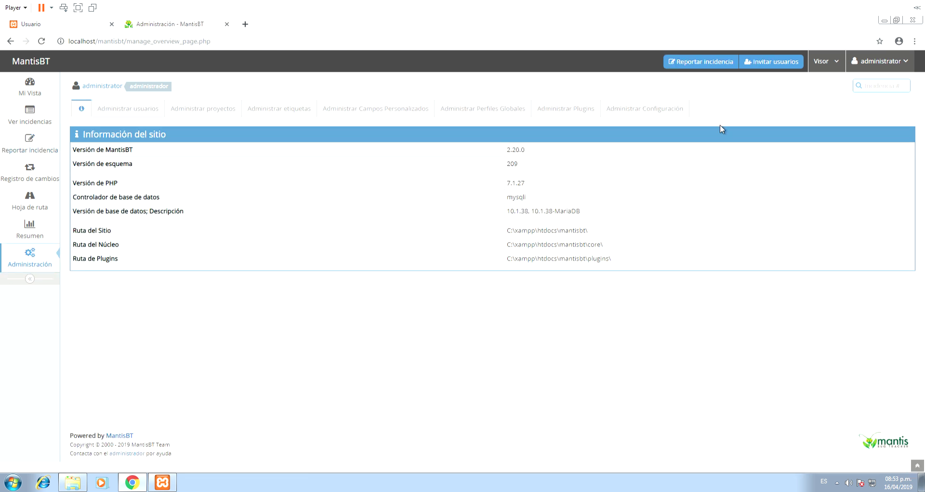
# - Create a new custom field named Cliente
pyautogui.click(360, 111)
pyautogui.click(153, 169)
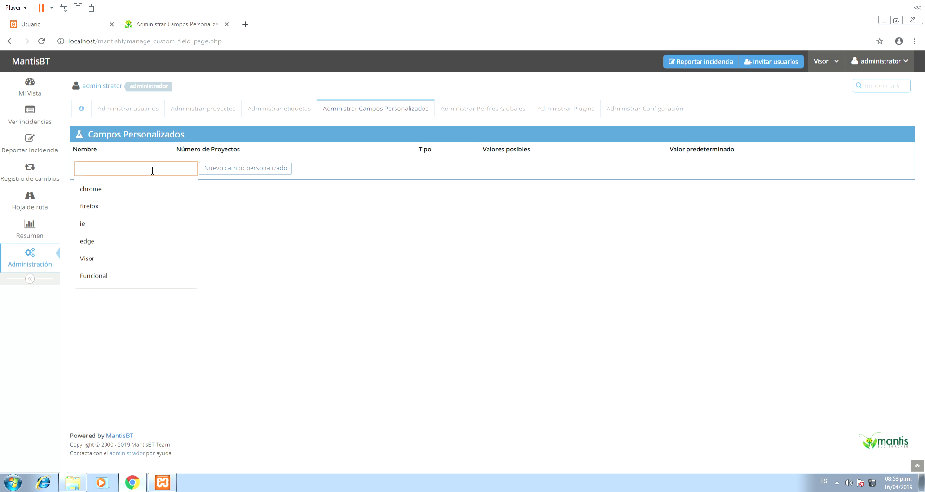
pyautogui.write('Cli')
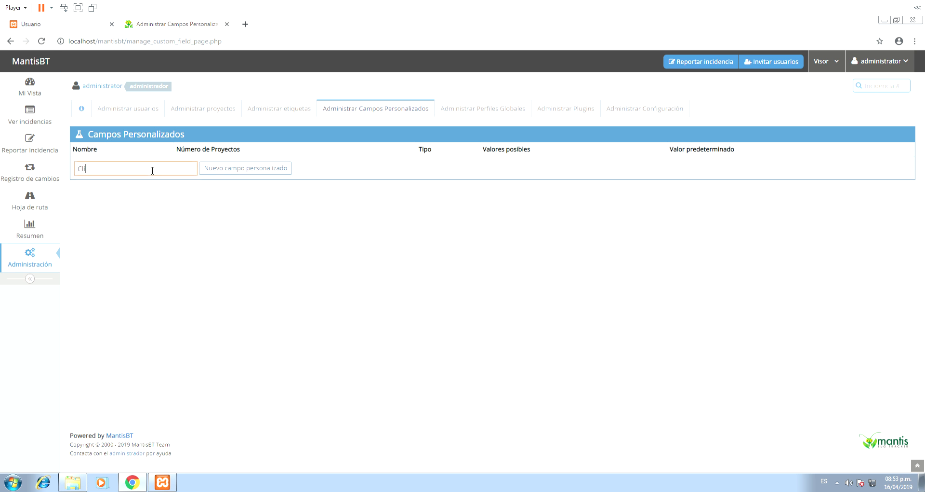
pyautogui.write('ente')
pyautogui.click(247, 170)
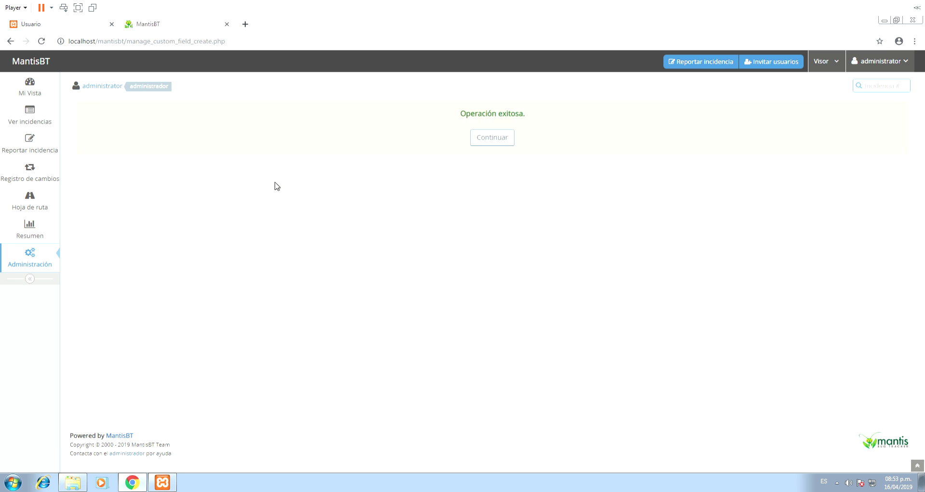
# - Make Cliente a Lista field with possible values UPC | ESAN | ULIMA | UCV
pyautogui.click(490, 138)
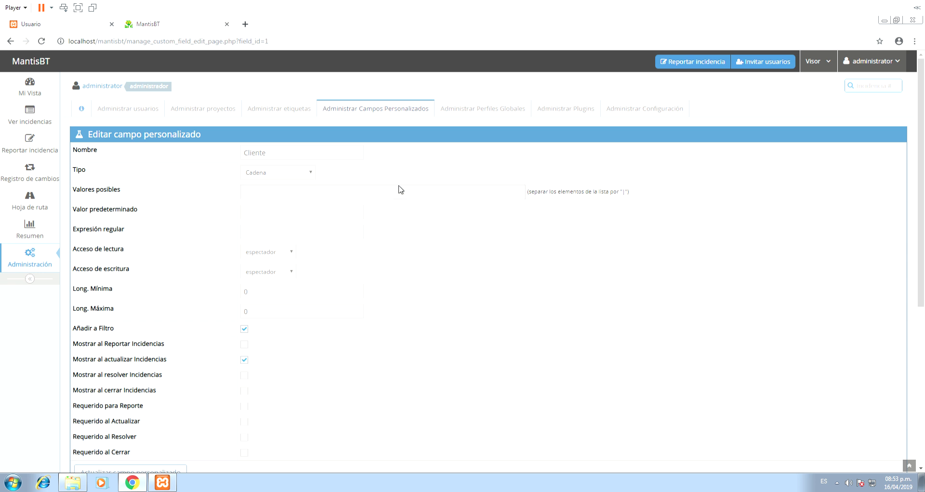
pyautogui.click(271, 174)
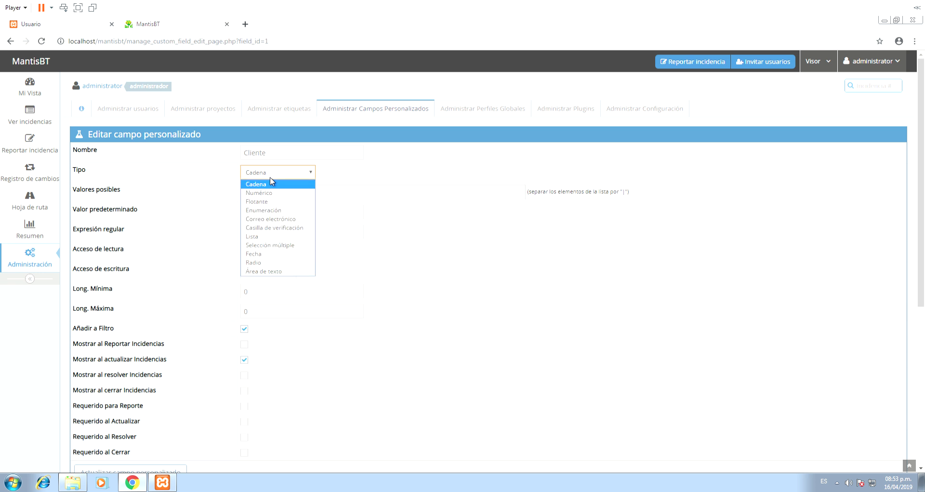
pyautogui.click(267, 236)
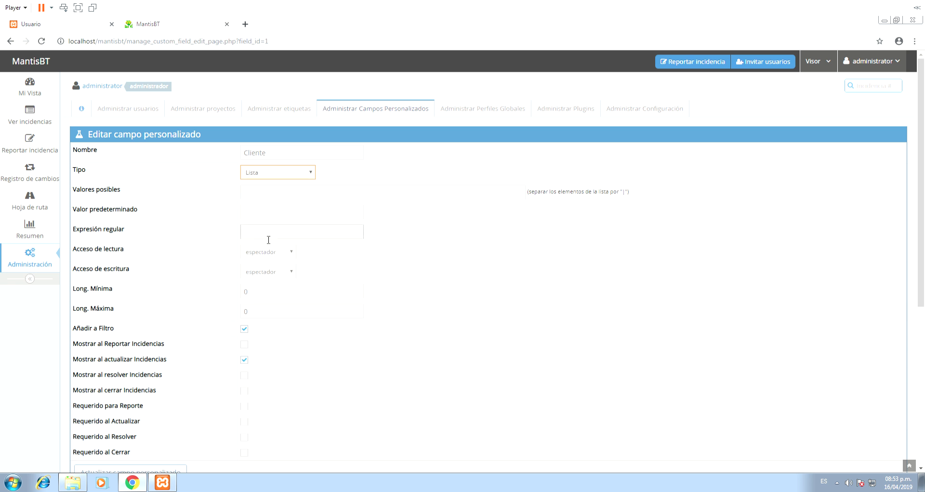
pyautogui.click(437, 192)
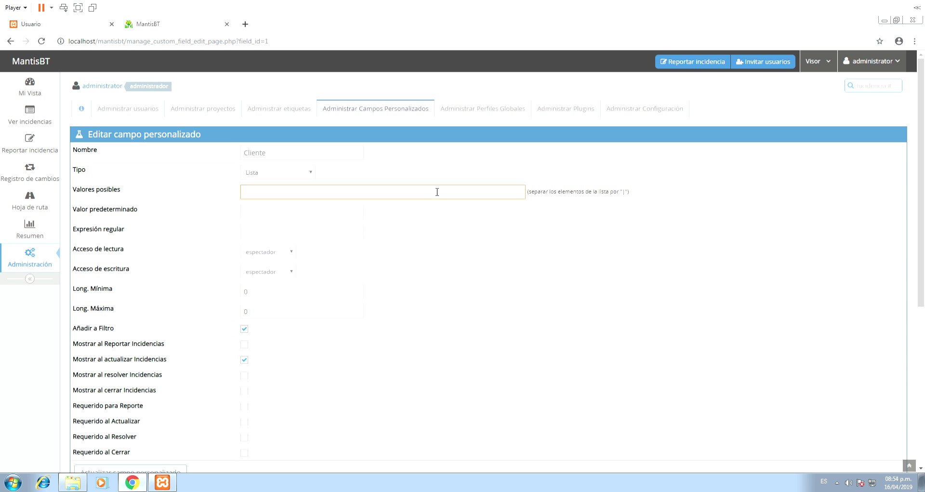
pyautogui.write('UPC')
pyautogui.write('|')
pyautogui.write(' |')
pyautogui.write('E')
pyautogui.write('SAN ')
pyautogui.write('|')
pyautogui.write(' ULIMA')
pyautogui.write('| ')
pyautogui.write('UCV')
# - Tick Mostrar al Reportar Incidencias and Requerido para Reporte for Cliente, save, and continue
pyautogui.scroll(-4, 409, 310)
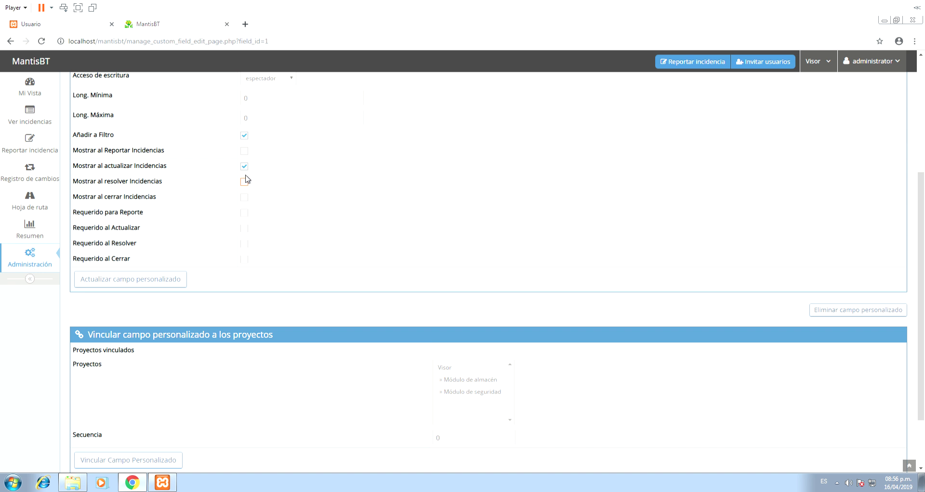
pyautogui.click(245, 153)
pyautogui.click(245, 213)
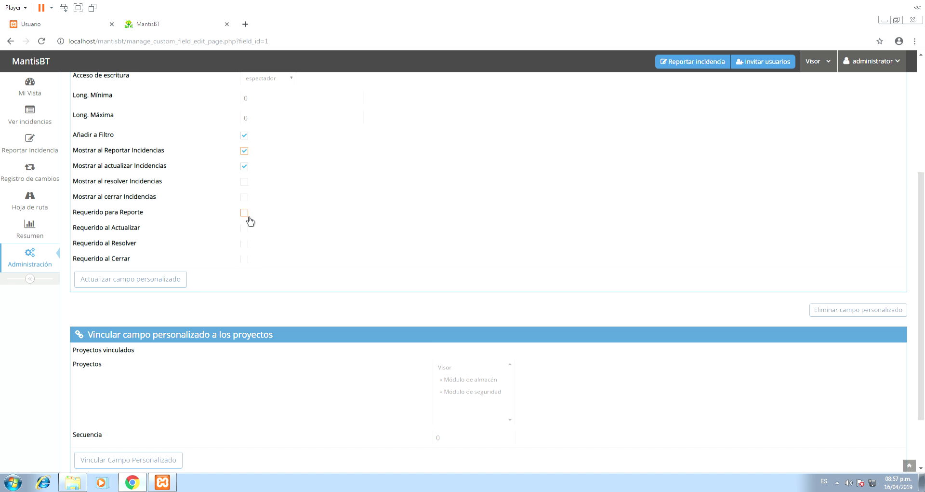
pyautogui.click(145, 284)
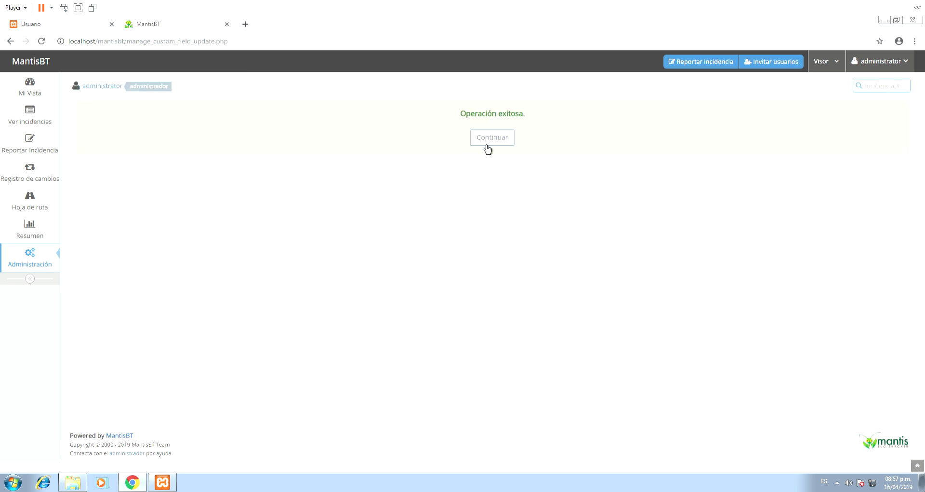
pyautogui.click(492, 139)
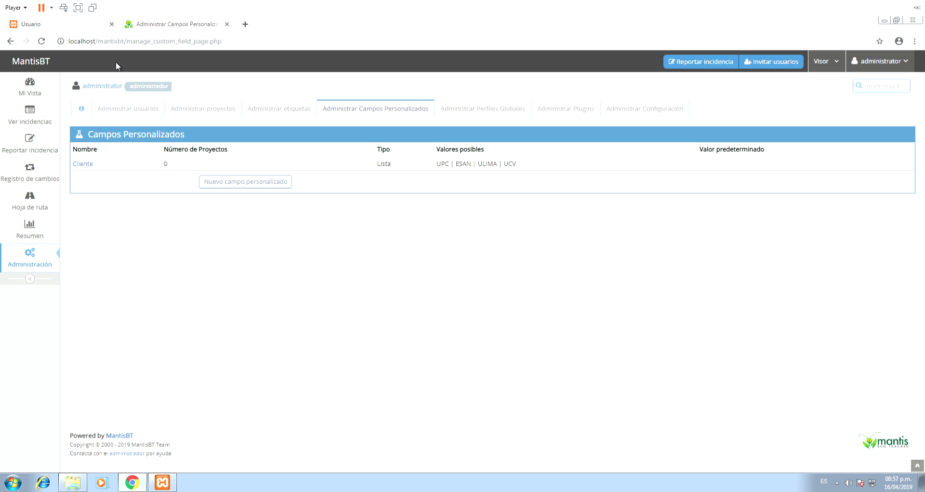
# - Switch the issue report form to project Visor and check its Categoría options
pyautogui.click(30, 148)
pyautogui.click(417, 132)
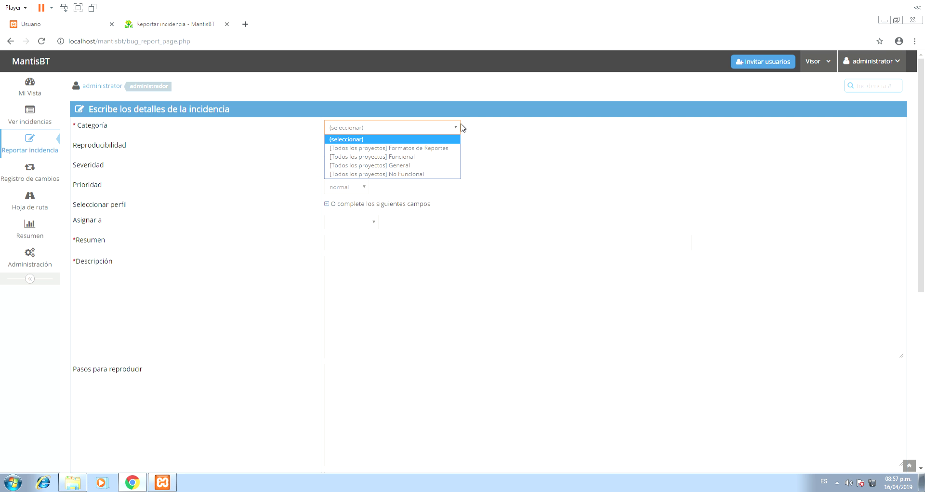
pyautogui.click(828, 66)
pyautogui.click(787, 121)
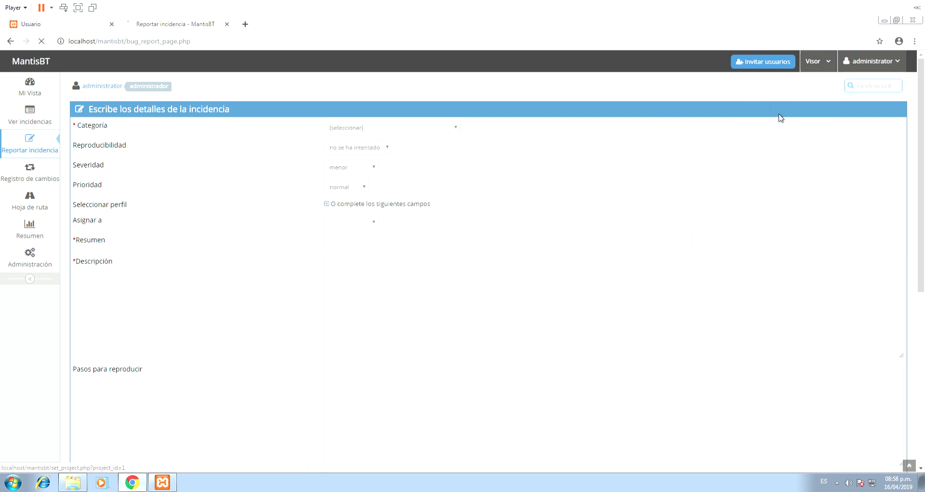
pyautogui.click(410, 127)
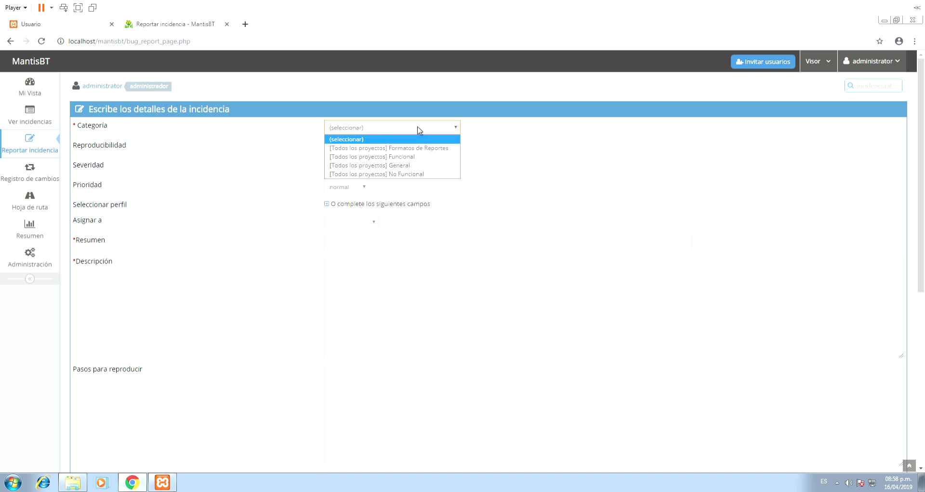
pyautogui.scroll(-6, 486, 190)
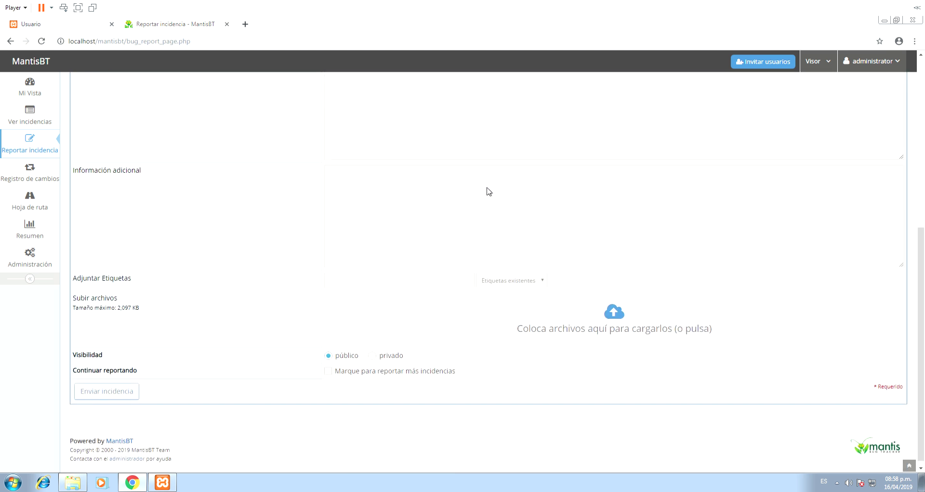
pyautogui.scroll(3, 470, 216)
pyautogui.scroll(3, 470, 216)
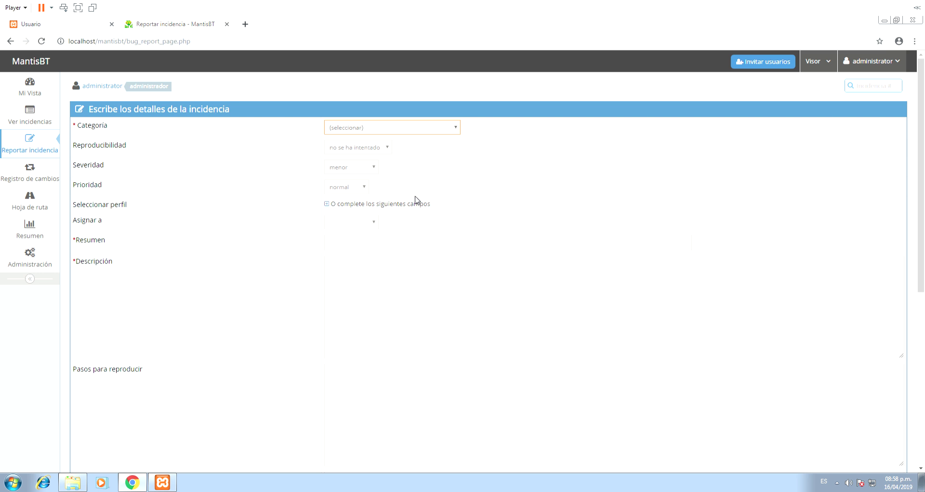
# - From Administración, open the Administrar Perfiles Globales page
pyautogui.click(23, 263)
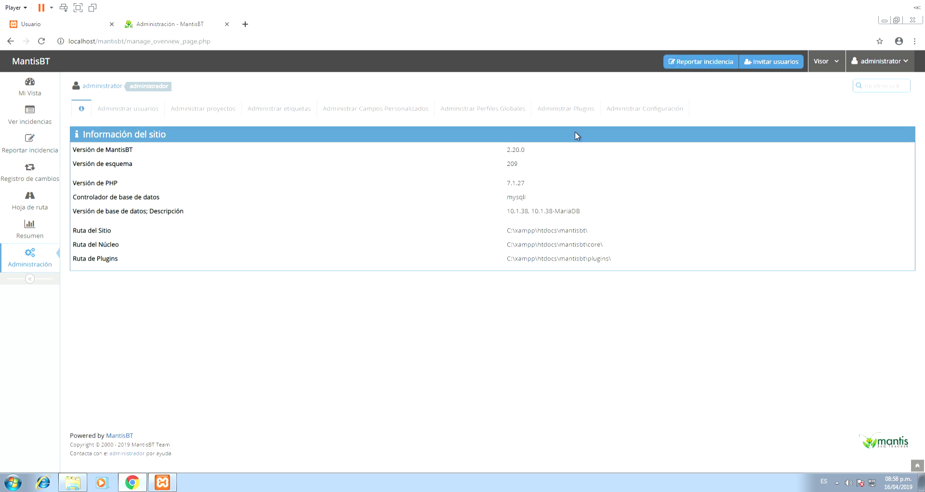
pyautogui.click(476, 108)
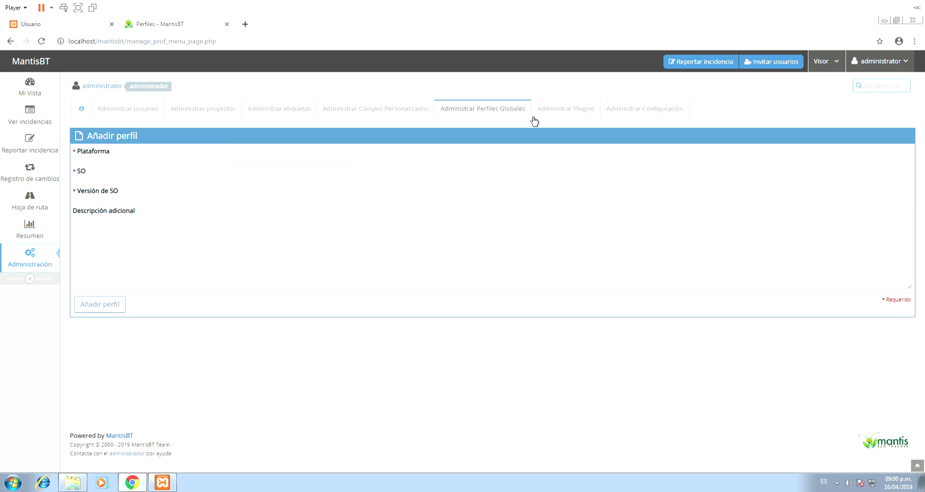
# - Fill the new profile with platform WEB, OS Firefox and OS version 40
pyautogui.click(347, 159)
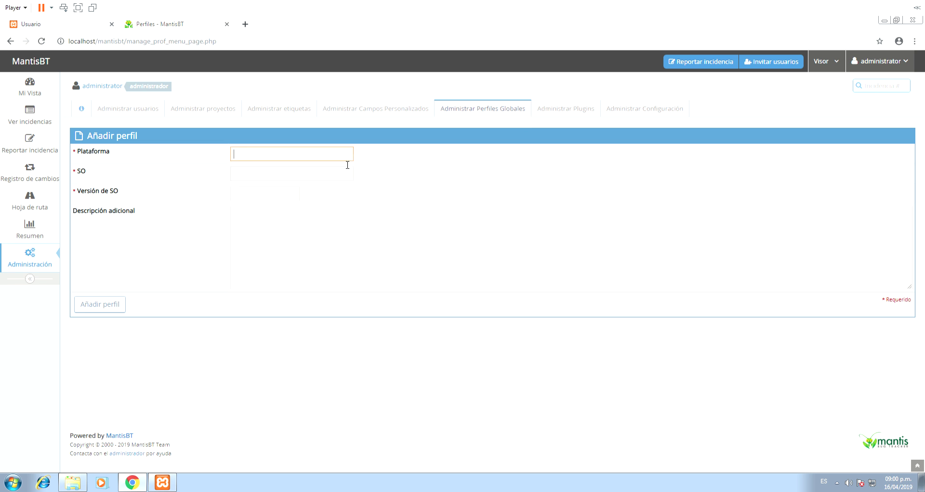
pyautogui.write('WEBQ')
pyautogui.press('Tab')
pyautogui.write('rf')
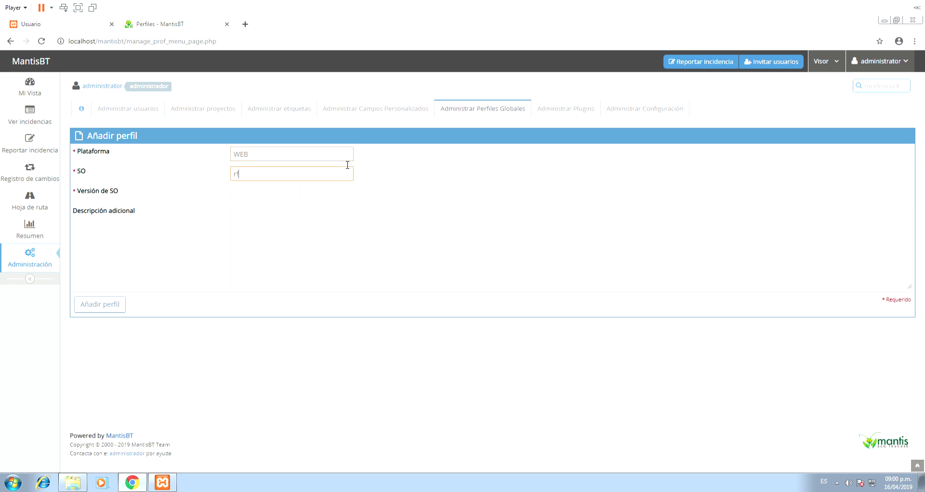
pyautogui.write('fIREFOX')
pyautogui.moveTo(324, 178); pyautogui.dragTo(124, 206)
pyautogui.write('Firefox')
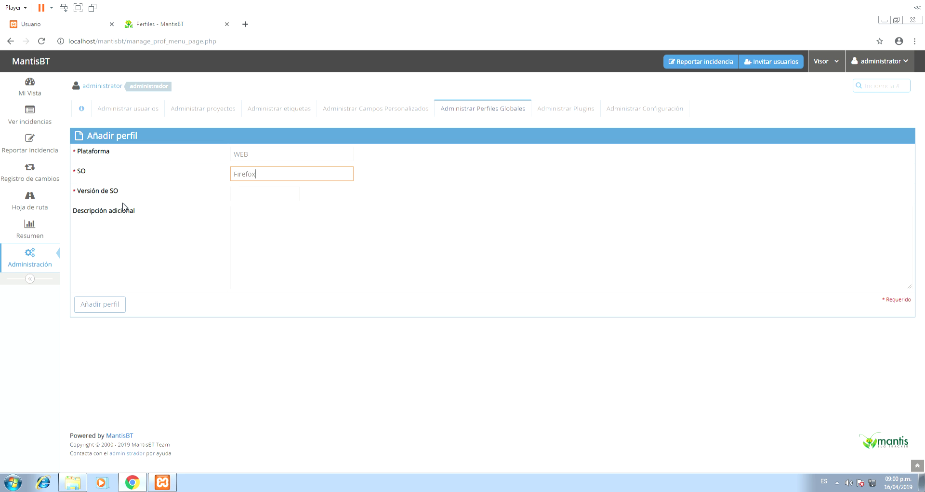
pyautogui.press('Tab')
pyautogui.write('40')
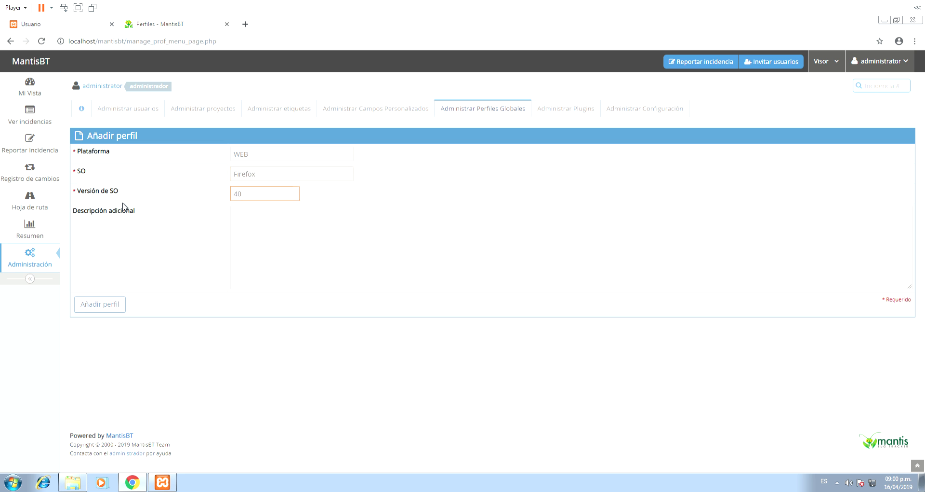
pyautogui.press('Tab')
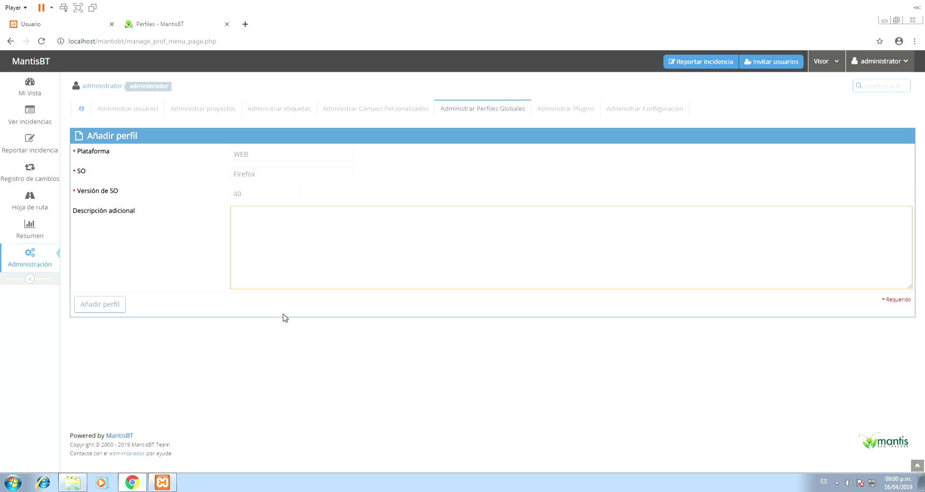
# - Save the WEB/Firefox/40 profile, then add another with platform Web, OS Chrome, version 23
pyautogui.click(102, 309)
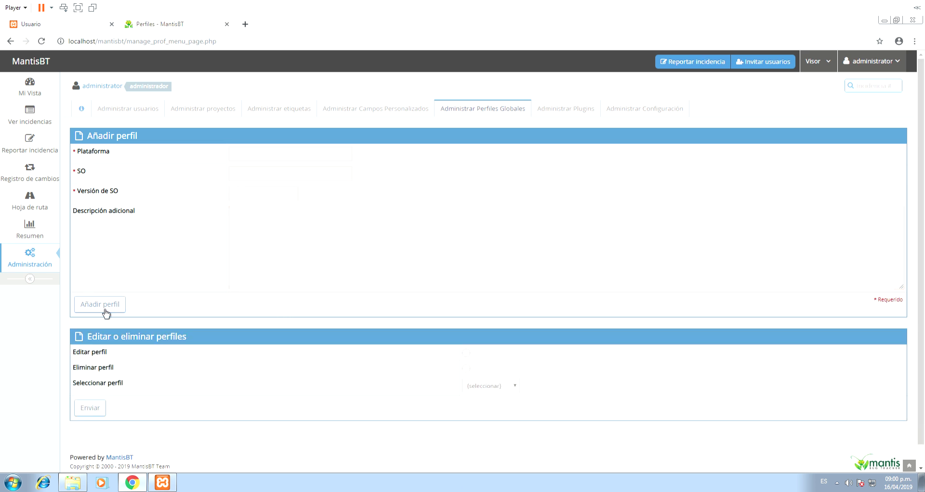
pyautogui.click(298, 159)
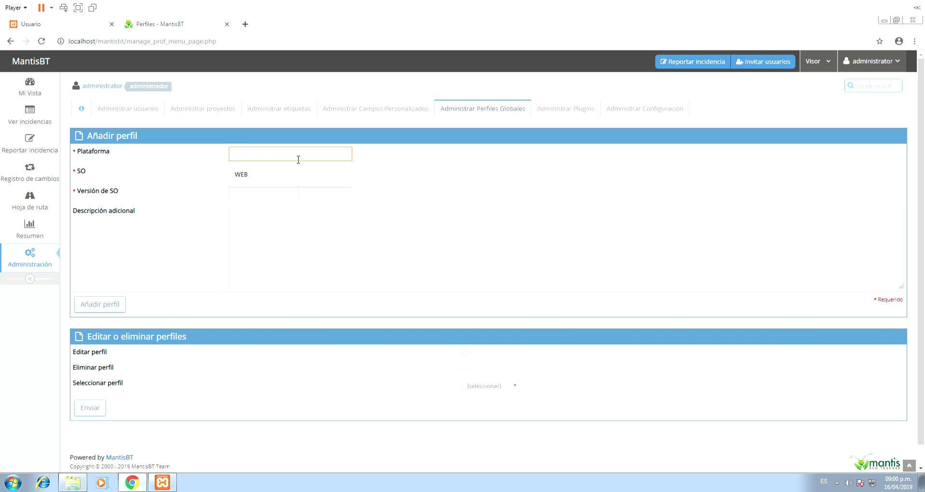
pyautogui.write('C')
pyautogui.write('Web')
pyautogui.press('Tab')
pyautogui.write('Chrome')
pyautogui.press('Tab')
pyautogui.write('23')
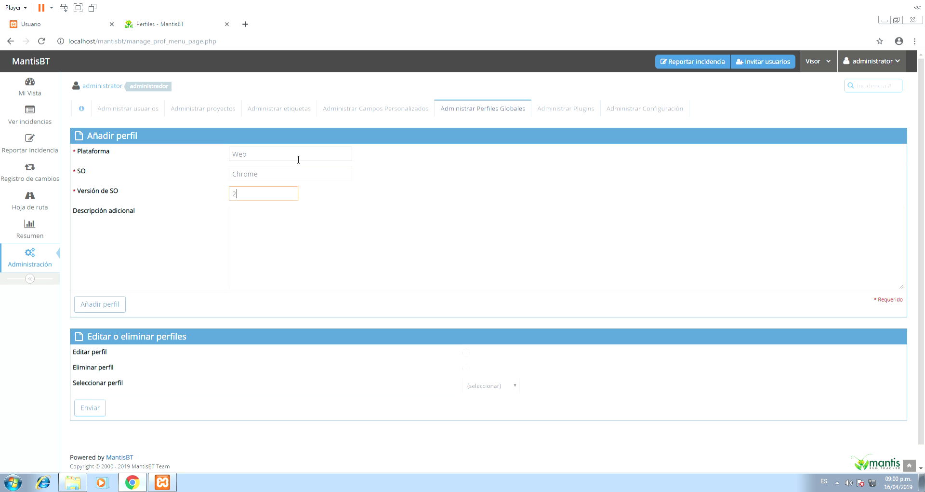
pyautogui.click(98, 308)
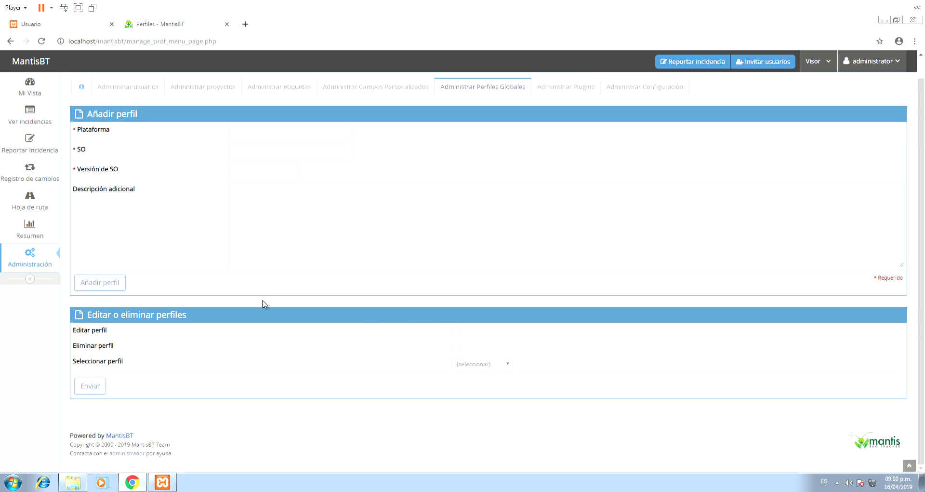
pyautogui.scroll(-1, 333, 362)
pyautogui.scroll(1, 365, 335)
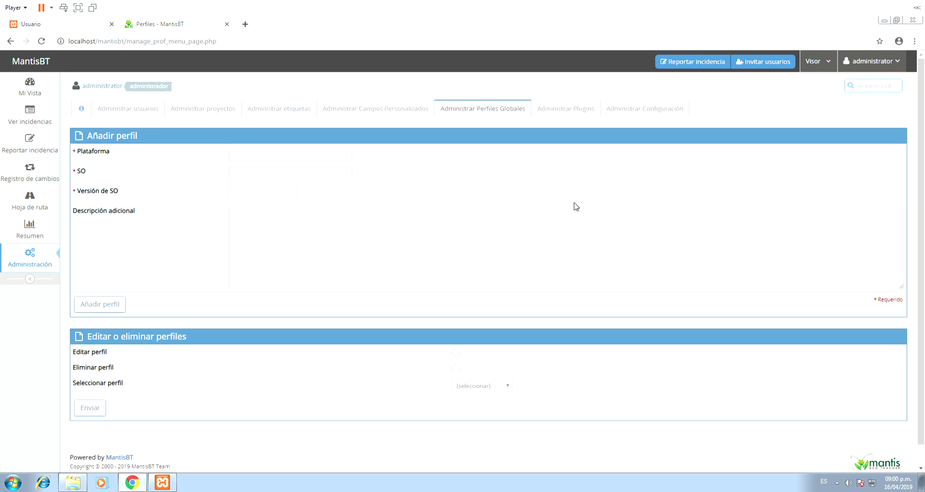
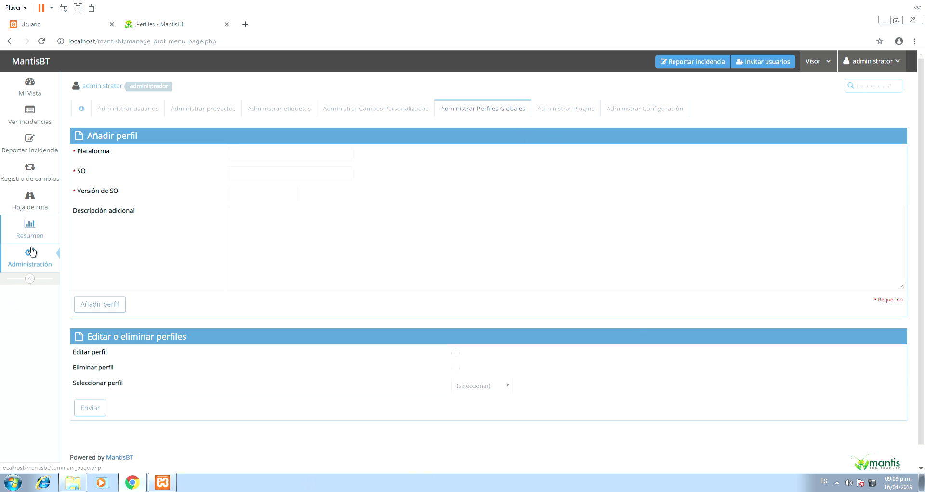
# - Re-enter the admin password and install the Gráficos Mantis 2.20.0 plugin
pyautogui.click(570, 110)
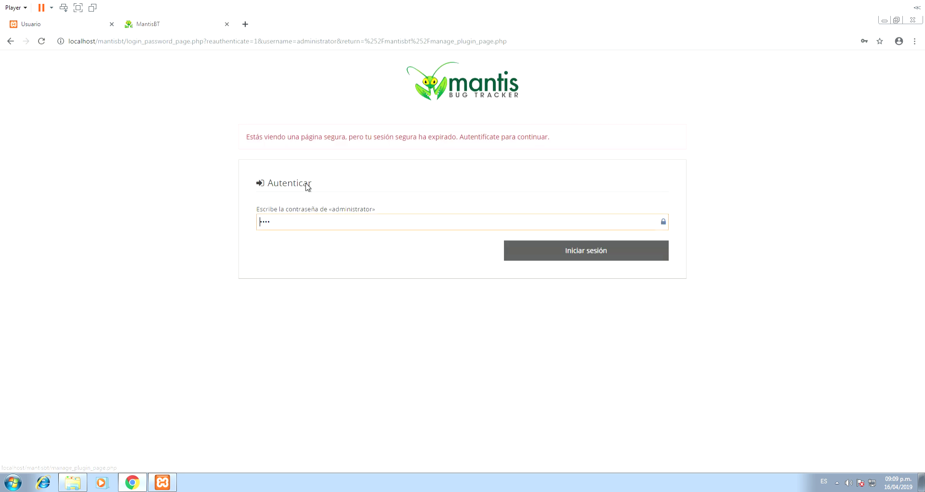
pyautogui.click(598, 249)
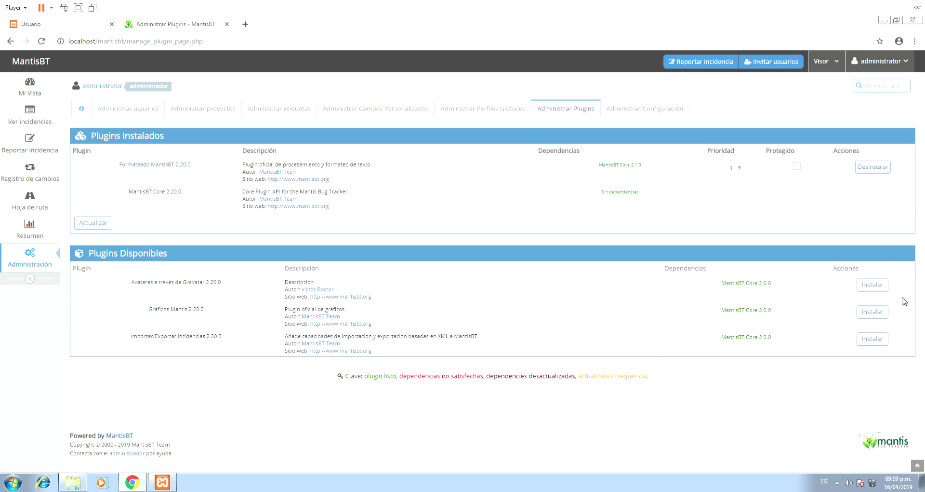
pyautogui.click(866, 316)
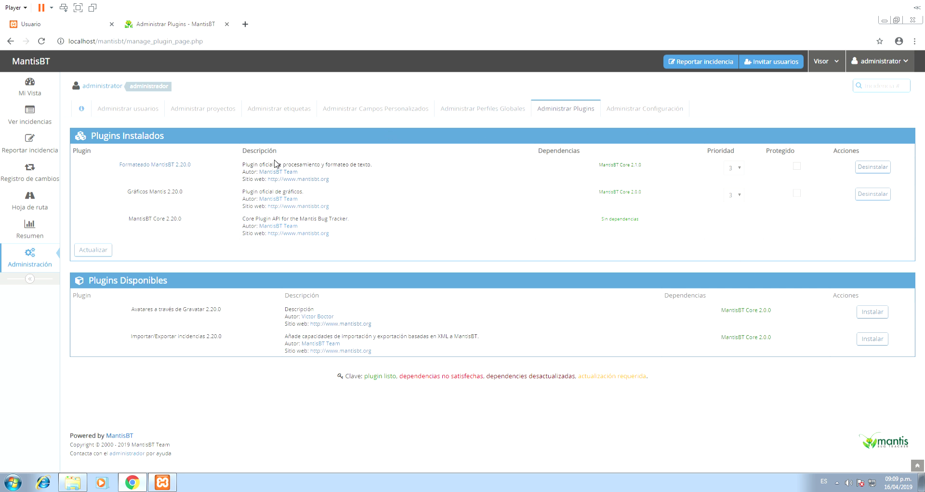
pyautogui.click(654, 114)
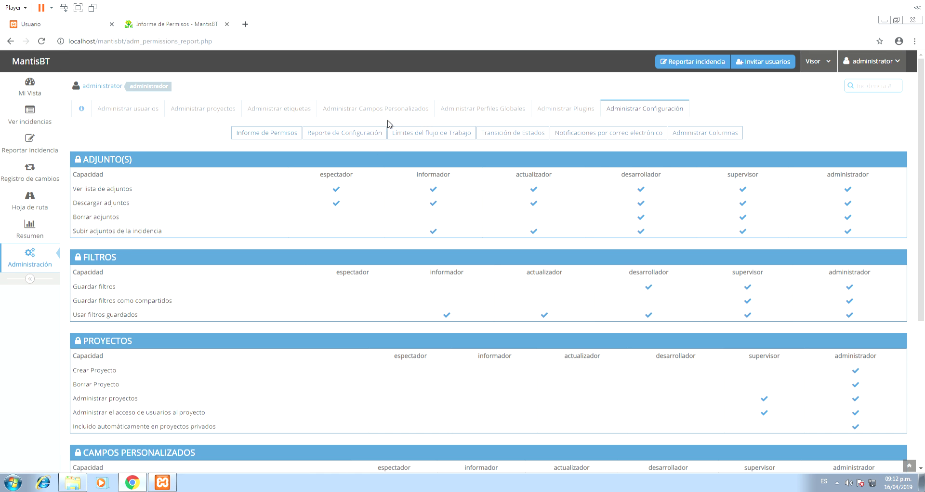
pyautogui.scroll(-5, 424, 154)
pyautogui.scroll(3, 554, 262)
pyautogui.scroll(1, 544, 260)
pyautogui.scroll(3, 523, 250)
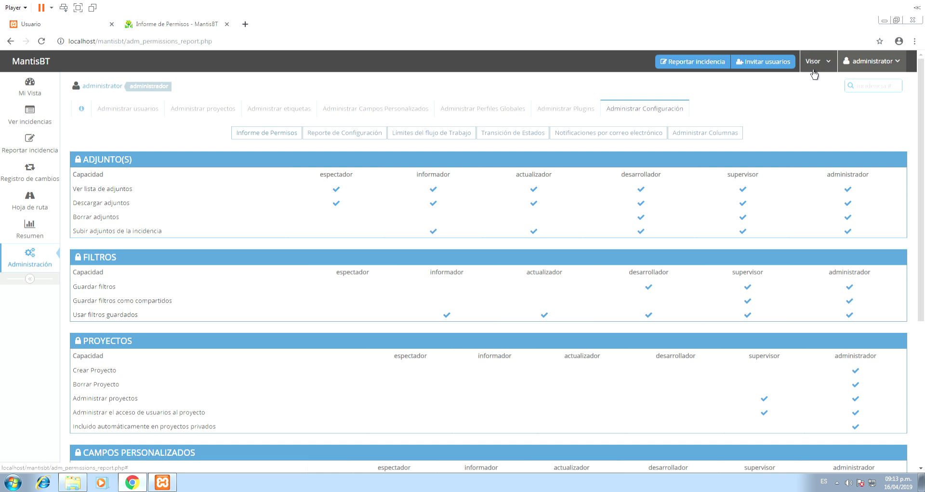
# - Tick informador for Actualizar Incidencia in Visor's workflow thresholds and save the configuration
pyautogui.click(448, 136)
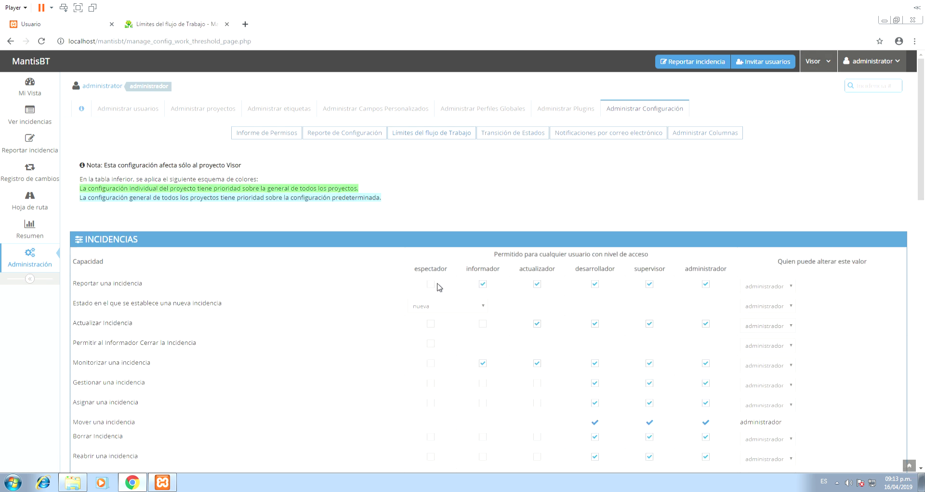
pyautogui.scroll(-2, 452, 196)
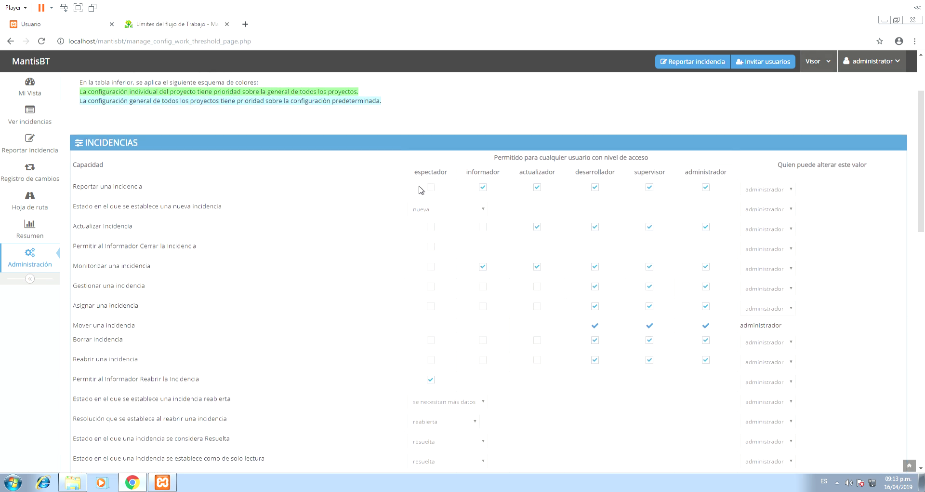
pyautogui.click(484, 228)
pyautogui.scroll(-7, 603, 267)
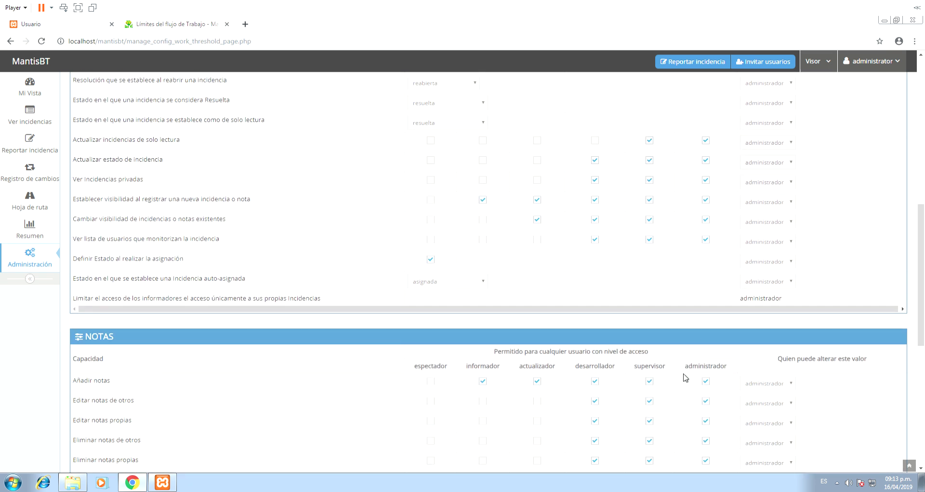
pyautogui.scroll(7, 574, 296)
pyautogui.scroll(-14, 564, 336)
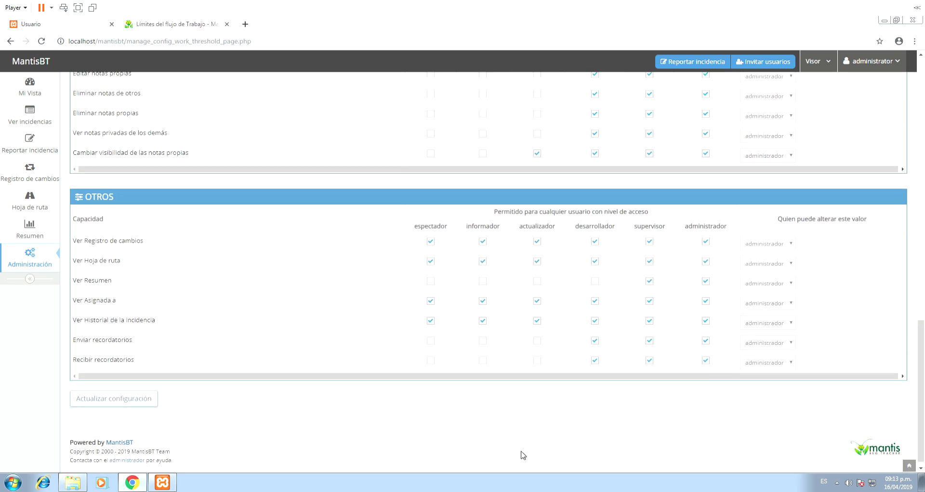
pyautogui.click(143, 397)
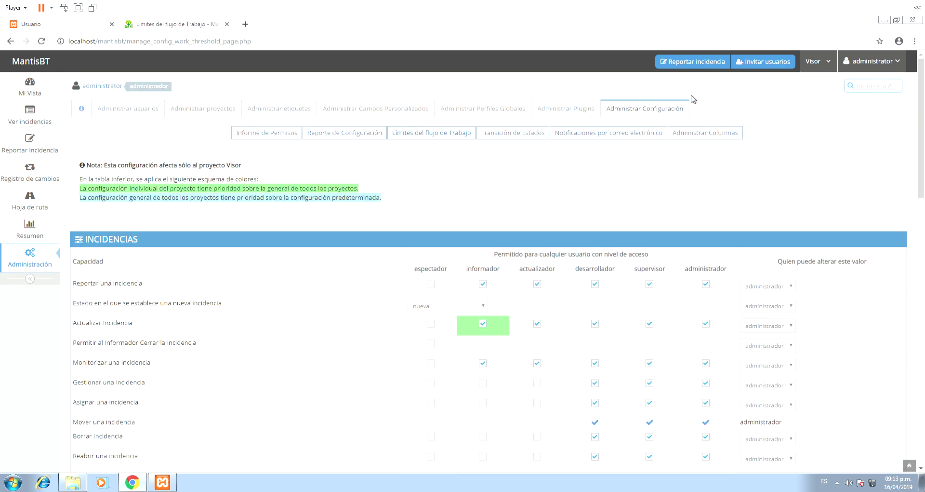
pyautogui.click(825, 64)
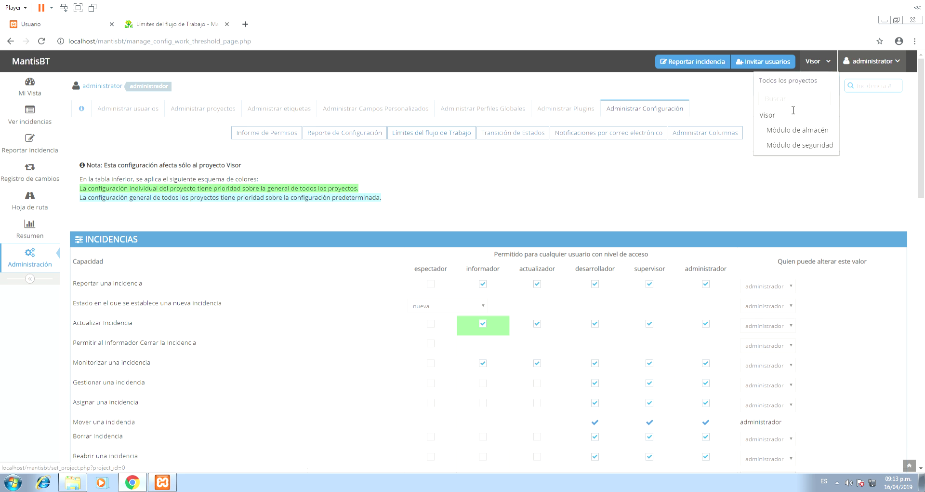
# - Switch to Módulo de almacén, tick espectador for Reportar una incidencia, and save the thresholds
pyautogui.click(795, 133)
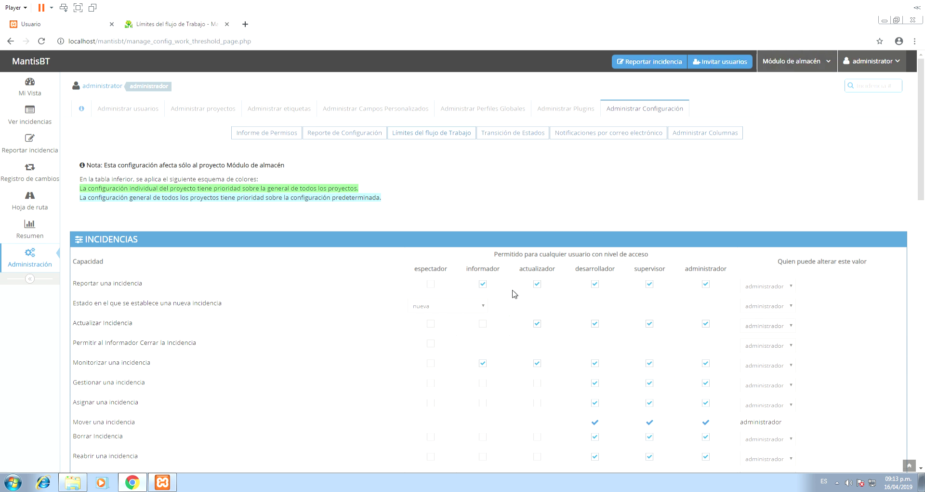
pyautogui.click(432, 288)
pyautogui.scroll(-20, 624, 222)
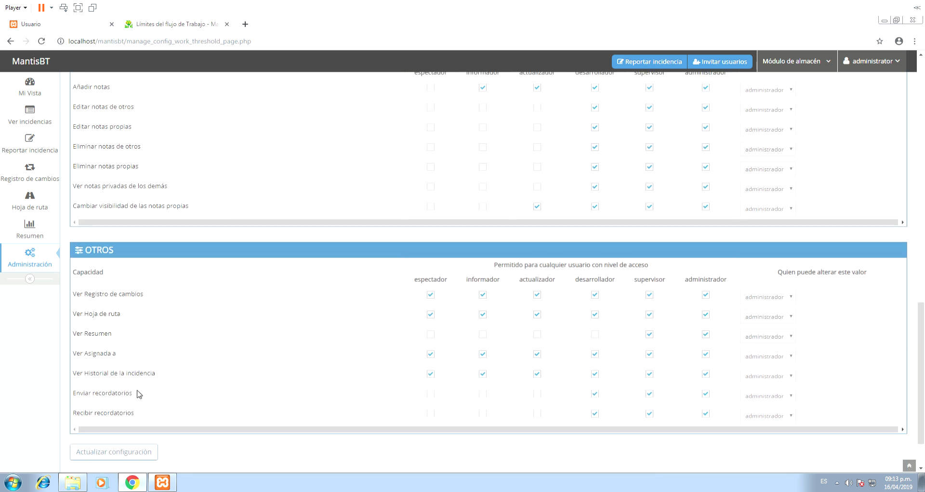
pyautogui.click(135, 400)
pyautogui.click(506, 138)
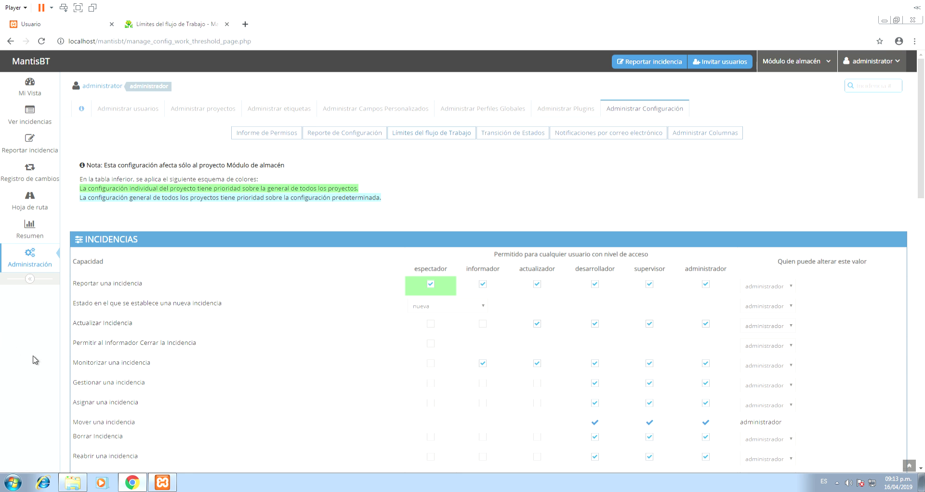
pyautogui.scroll(-7, 130, 388)
pyautogui.scroll(-10, 130, 388)
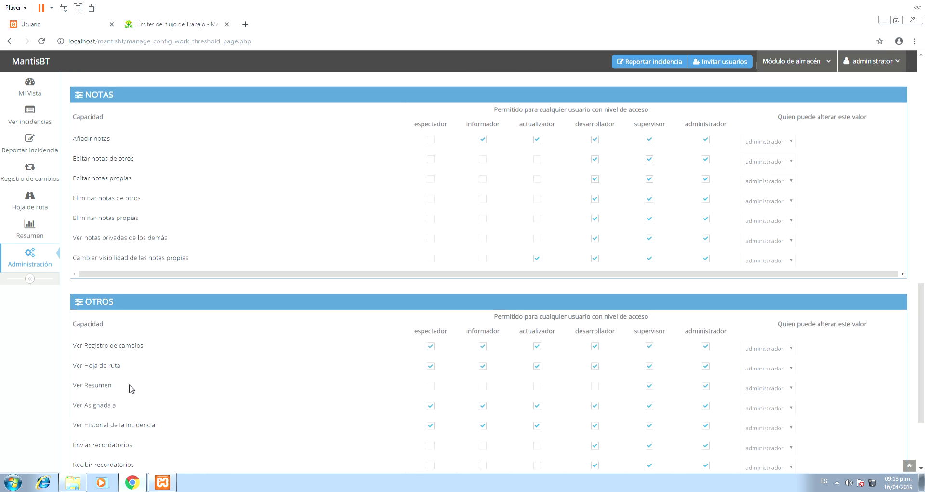
pyautogui.scroll(20, 6, 184)
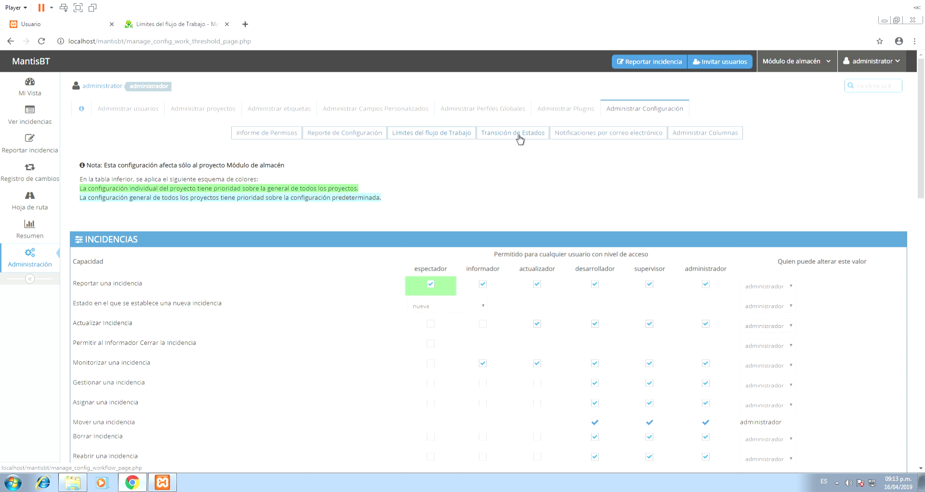
pyautogui.click(345, 134)
pyautogui.scroll(-3, 449, 241)
pyautogui.scroll(3, 451, 239)
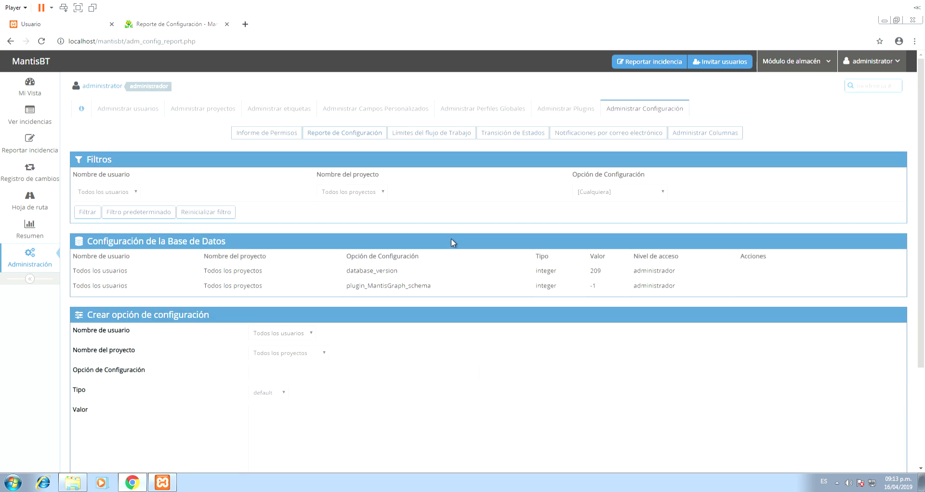
pyautogui.click(619, 135)
pyautogui.click(688, 138)
pyautogui.click(517, 138)
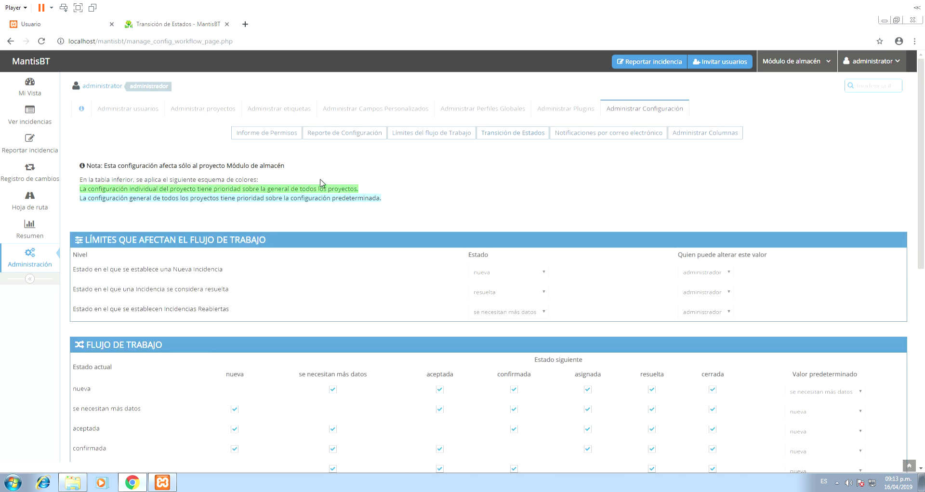
pyautogui.scroll(-5, 247, 237)
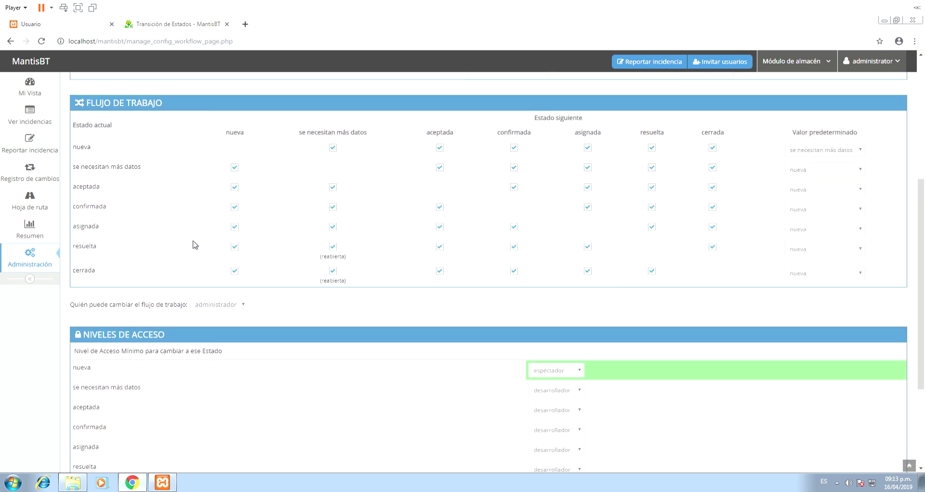
pyautogui.scroll(-1, 200, 243)
pyautogui.middleClick(296, 268)
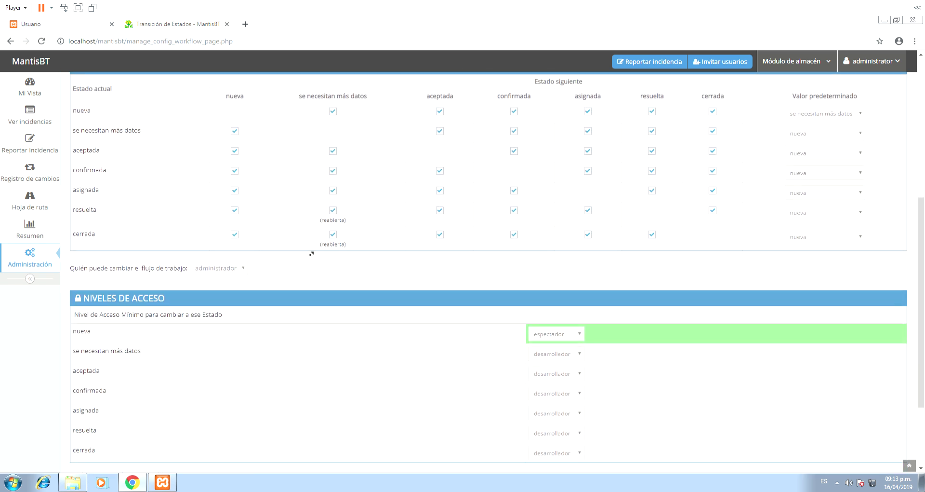
pyautogui.middleClick(311, 254)
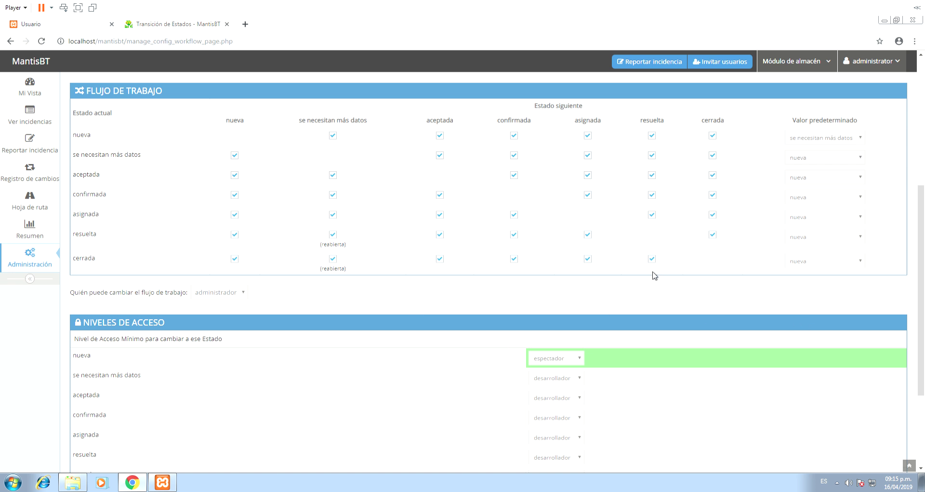
pyautogui.scroll(3, 626, 286)
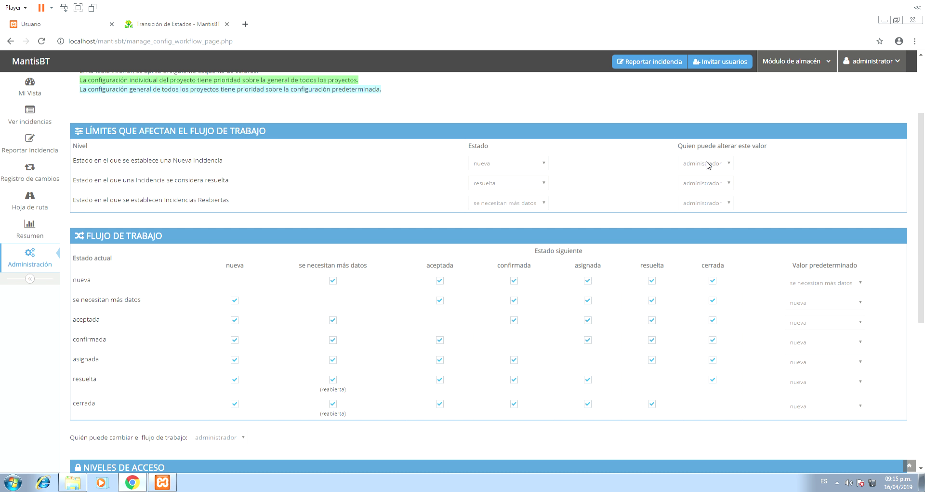
# - Block se necesitan más datos, aceptada, confirmada, asignada, resuelta and cerrada from returning to nueva, then save
pyautogui.click(503, 168)
pyautogui.click(503, 170)
pyautogui.click(235, 300)
pyautogui.click(235, 320)
pyautogui.click(235, 339)
pyautogui.click(234, 359)
pyautogui.click(234, 379)
pyautogui.click(235, 404)
pyautogui.scroll(-6, 378, 242)
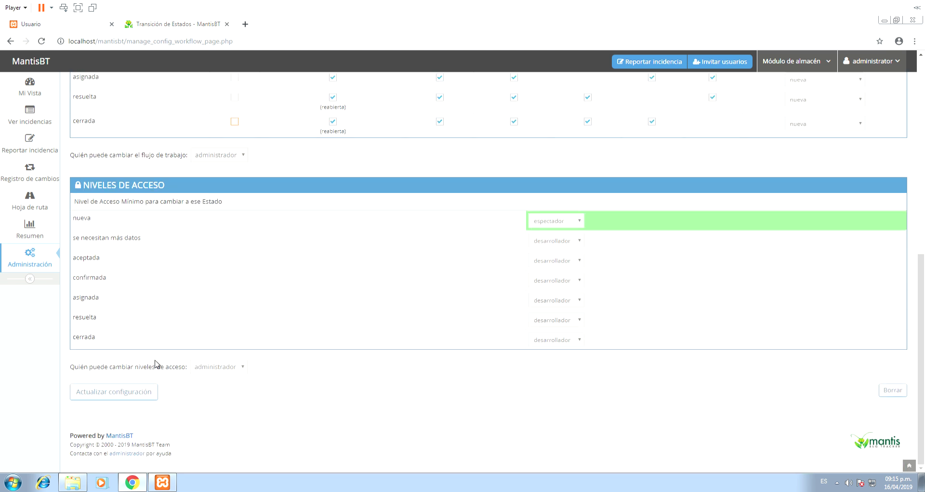
pyautogui.click(127, 392)
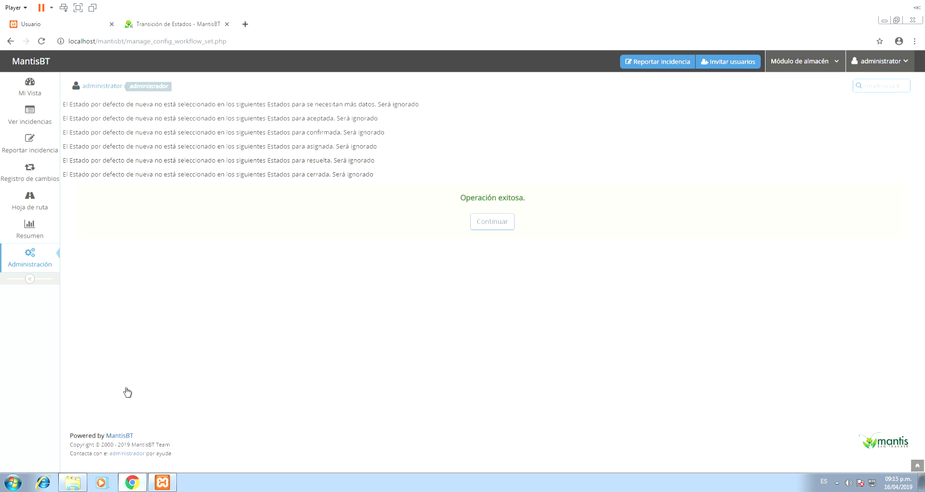
# - Scroll through the Módulo de almacén workflow matrix to confirm no status returns to nueva
pyautogui.scroll(-7, 291, 199)
pyautogui.scroll(6, 292, 199)
pyautogui.scroll(-5, 293, 198)
pyautogui.scroll(5, 294, 199)
pyautogui.scroll(-2, 295, 198)
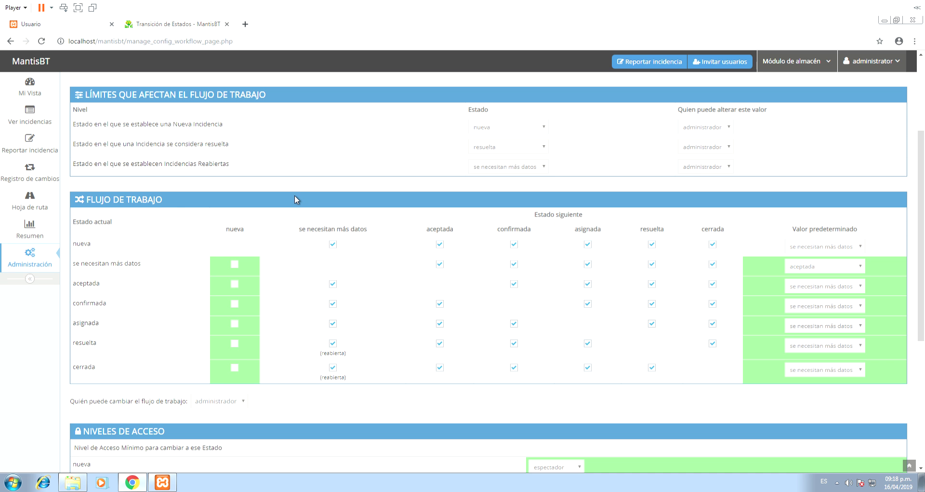
pyautogui.scroll(3, 341, 264)
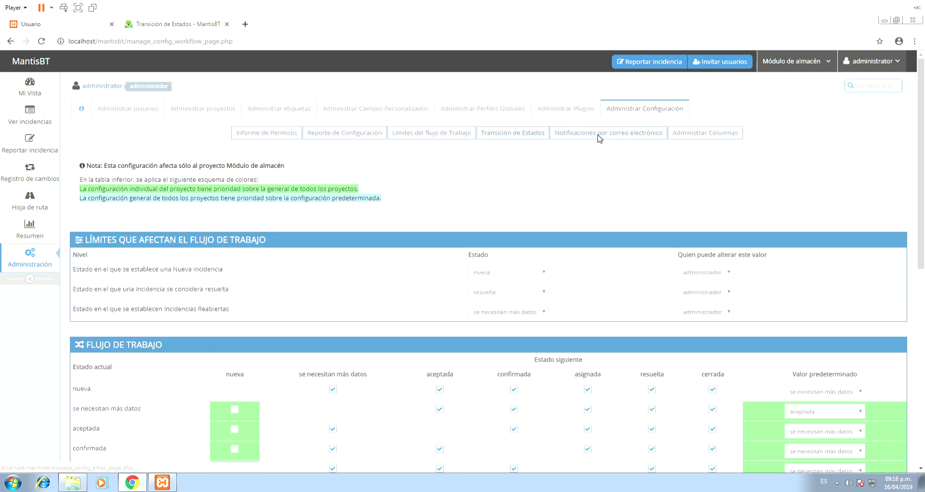
# - Review the Notificaciones por correo electrónico settings, then open Administrar Columnas
pyautogui.click(601, 137)
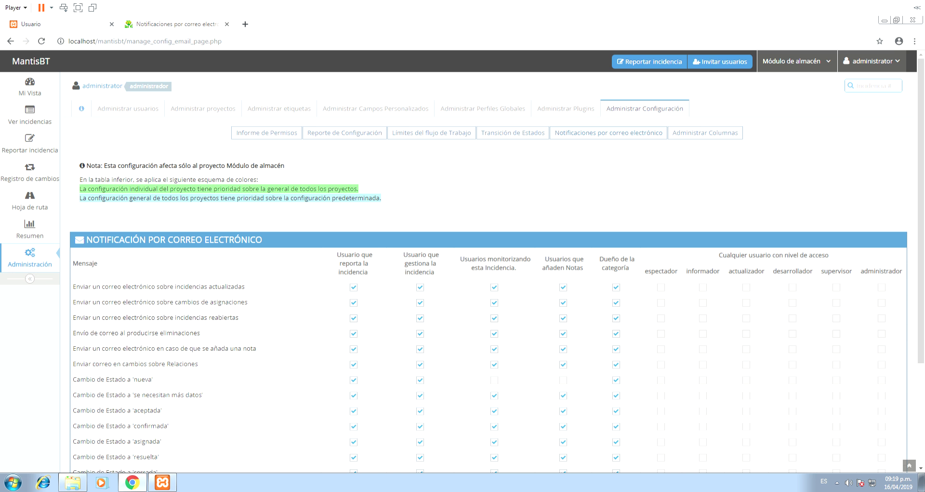
pyautogui.click(723, 135)
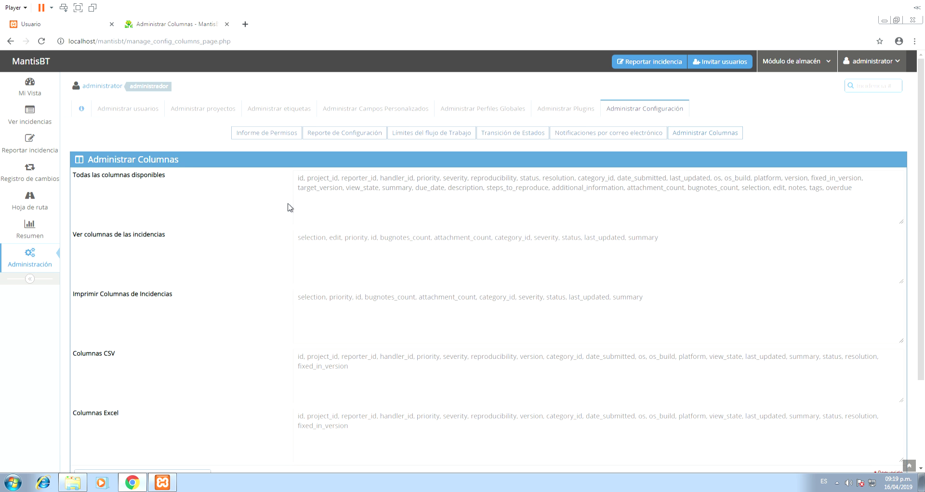
# - Scroll through the view, print, CSV and Excel column lists on Administrar Columnas
pyautogui.scroll(-1, 477, 194)
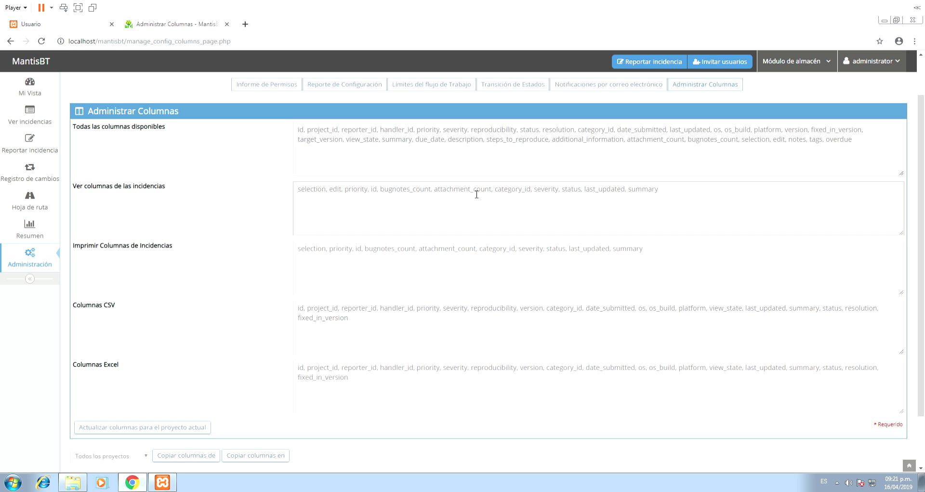
pyautogui.scroll(2, 620, 117)
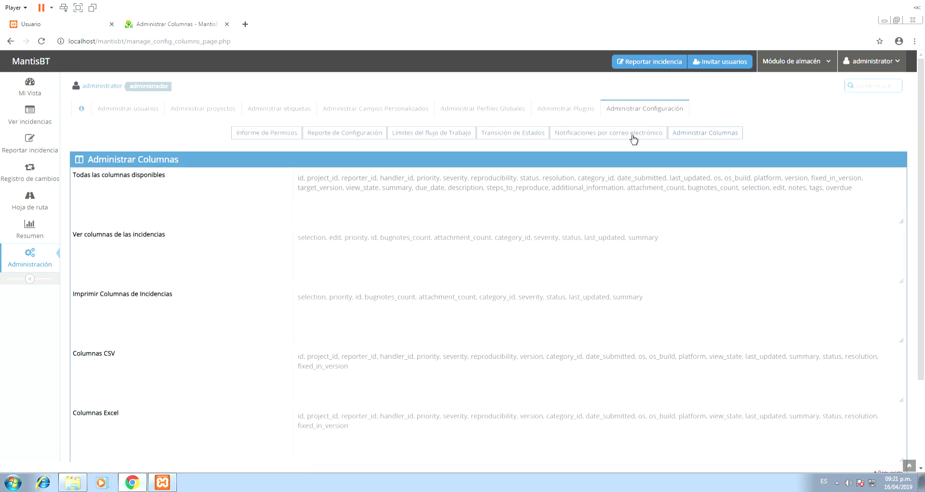
pyautogui.scroll(-3, 324, 210)
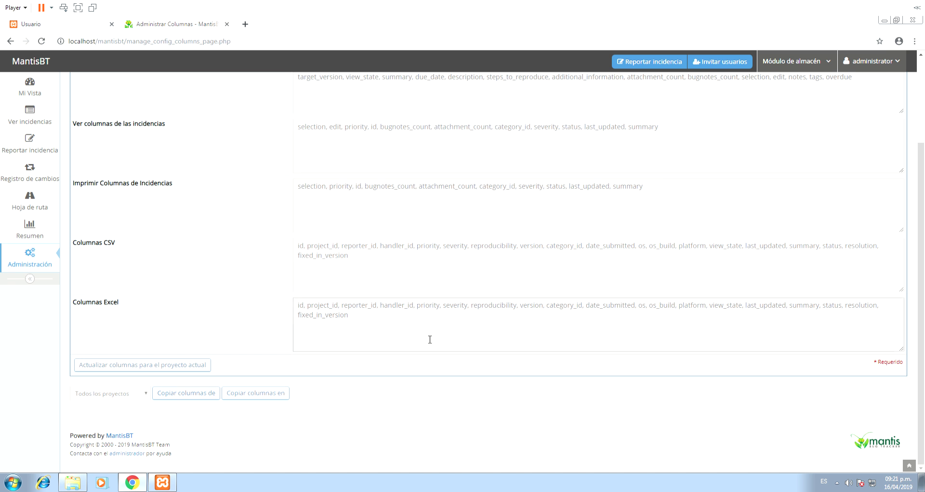
pyautogui.scroll(3, 410, 366)
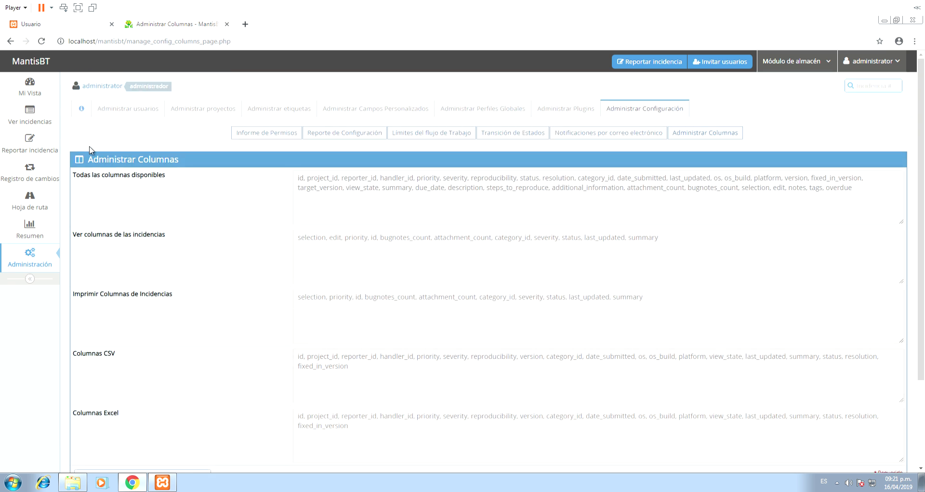
# - On the Reportar incidencia form, choose category Funcional and reproducibility siempre
pyautogui.click(40, 153)
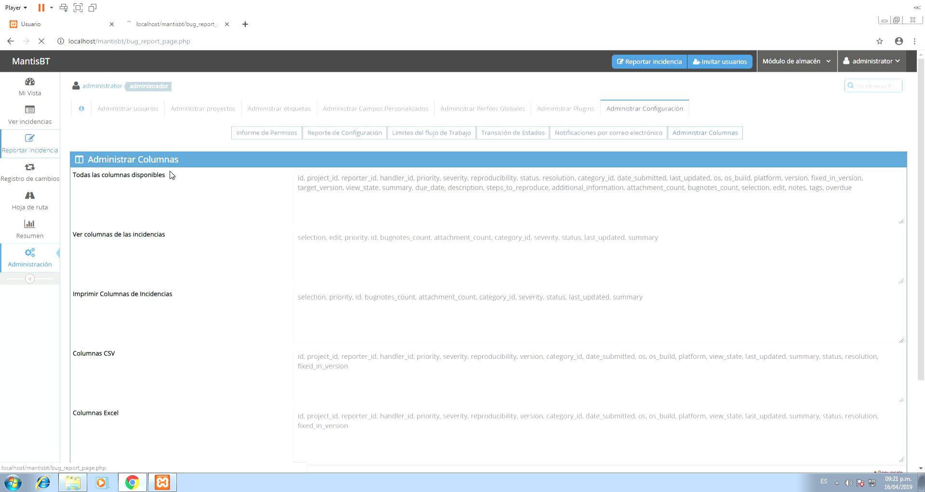
pyautogui.click(424, 128)
pyautogui.click(416, 156)
pyautogui.click(382, 148)
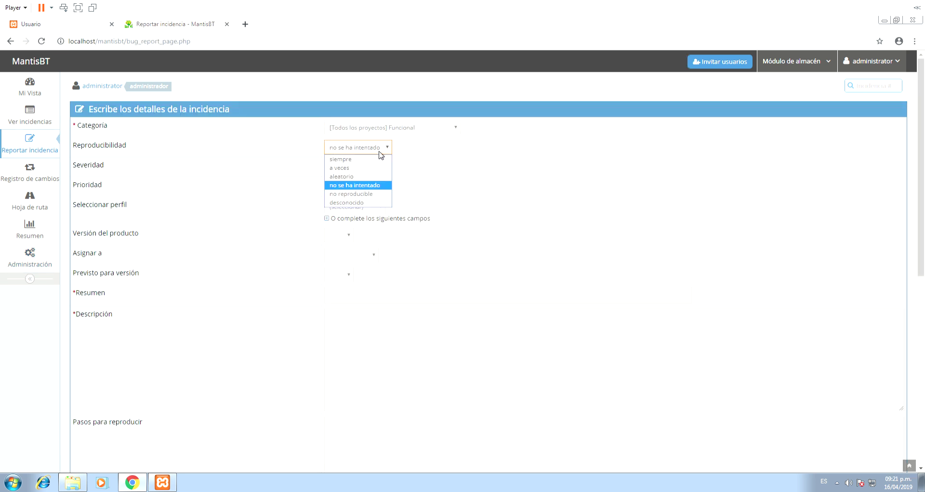
pyautogui.click(363, 165)
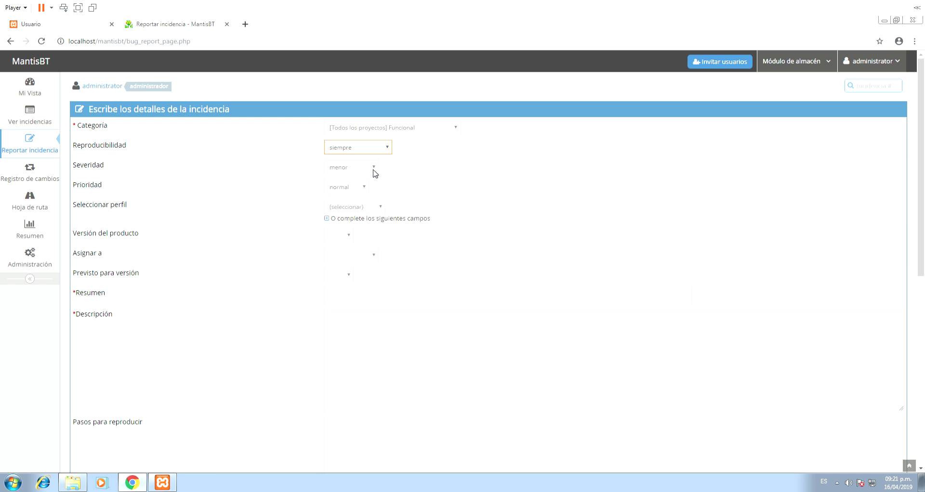
pyautogui.click(374, 168)
pyautogui.click(374, 169)
pyautogui.click(374, 170)
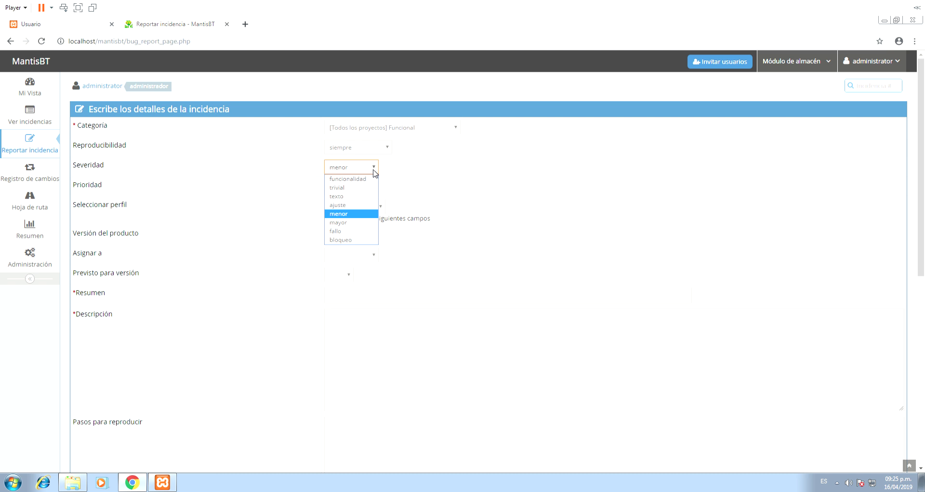
# - Set severity mayor, priority baja, profile Web Chrome 23, product version V1.0 and target V2.0
pyautogui.click(357, 222)
pyautogui.click(366, 188)
pyautogui.click(360, 224)
pyautogui.click(362, 188)
pyautogui.click(359, 208)
pyautogui.click(375, 210)
pyautogui.click(375, 227)
pyautogui.click(351, 236)
pyautogui.click(346, 264)
pyautogui.click(346, 276)
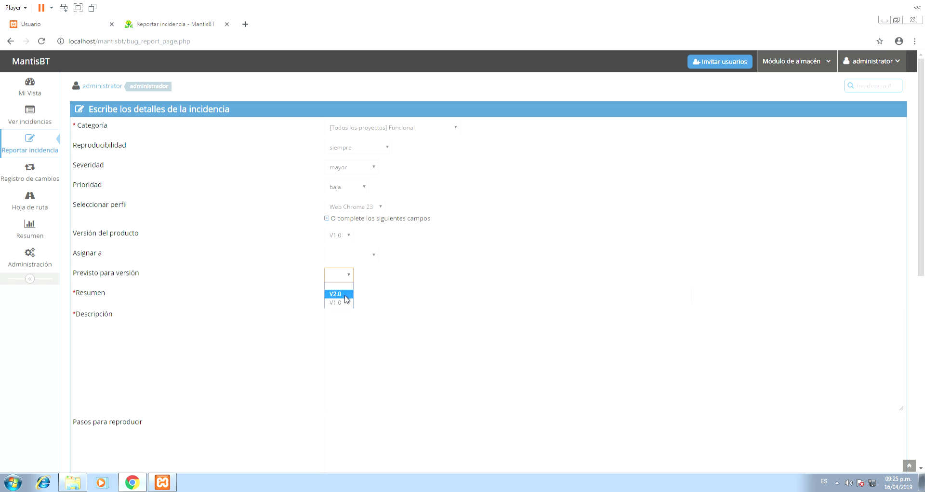
pyautogui.click(348, 293)
# - Enter summary 'No funciona el modulo almacén - Registrar Categoria' and describe the save-button error
pyautogui.click(358, 302)
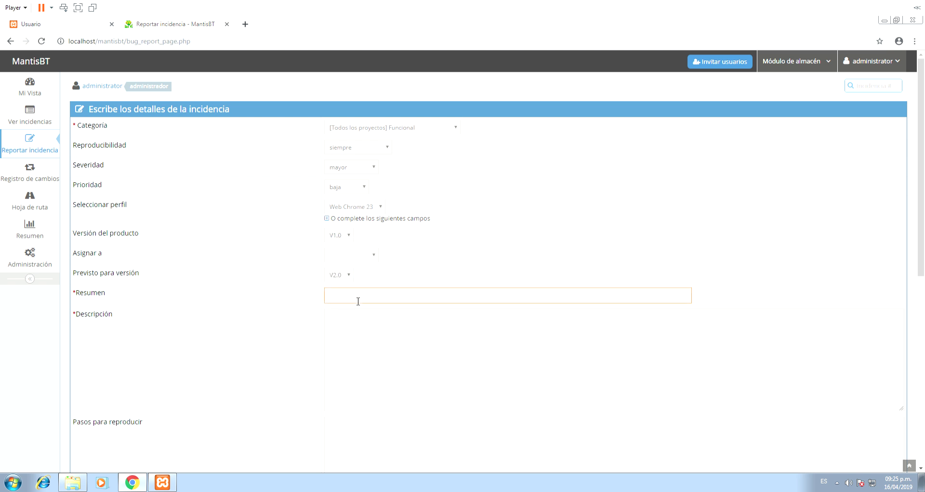
pyautogui.write('No funciona el modulo almacén - Registrar categoria')
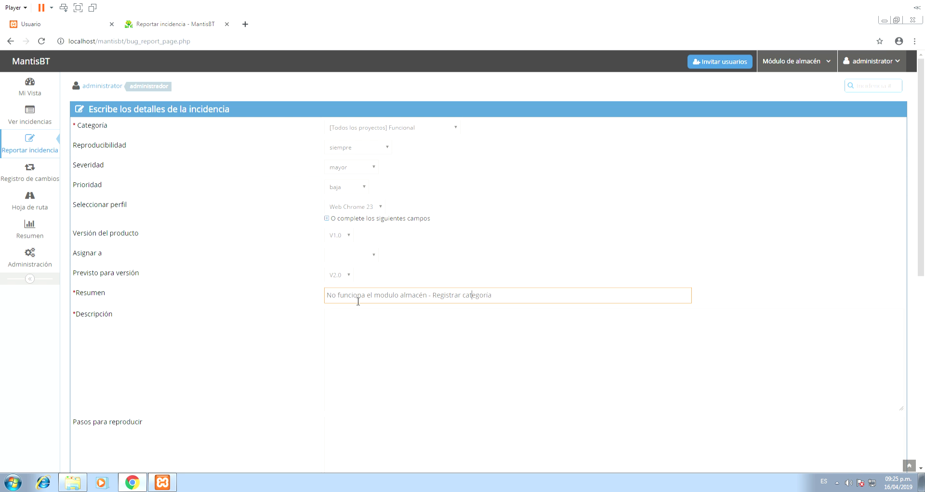
pyautogui.press('BackSpace')
pyautogui.write('C')
pyautogui.press('Tab')
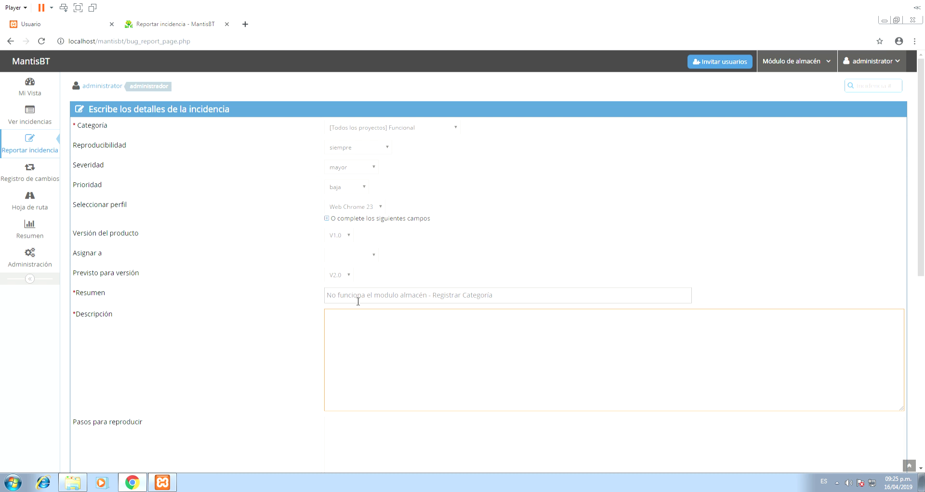
pyautogui.write('Cuando presiono el botoón guardar ')
pyautogui.write(' el sistema ')
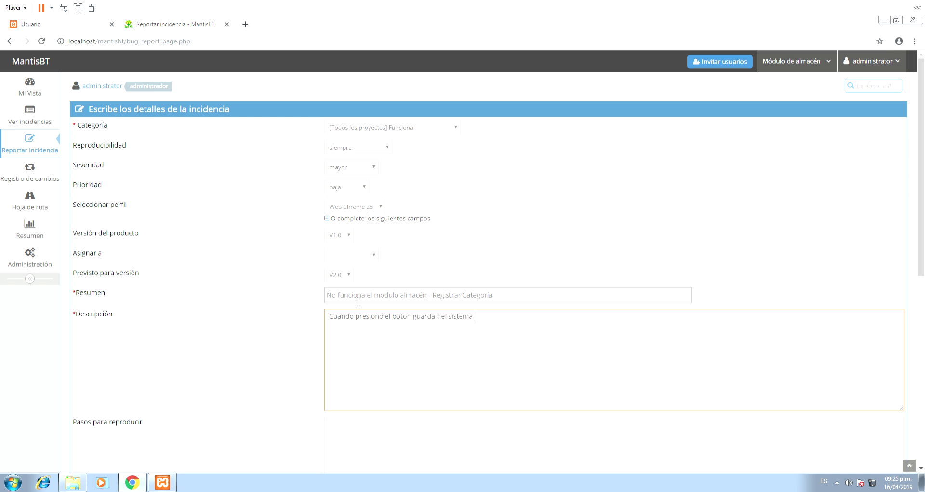
pyautogui.write('ne reporta un error.')
# - Look over the steps-to-reproduce and additional information fields of the report
pyautogui.scroll(-7, 358, 301)
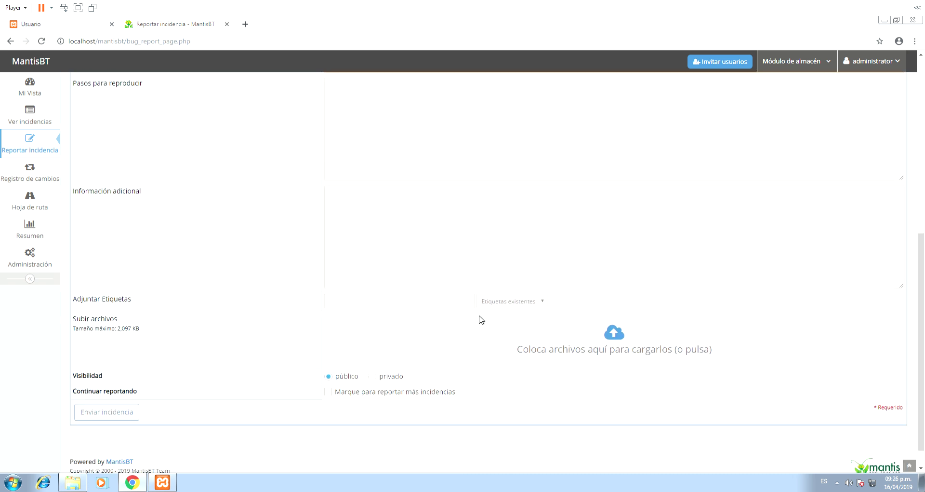
pyautogui.scroll(3, 479, 312)
pyautogui.click(480, 320)
pyautogui.click(394, 387)
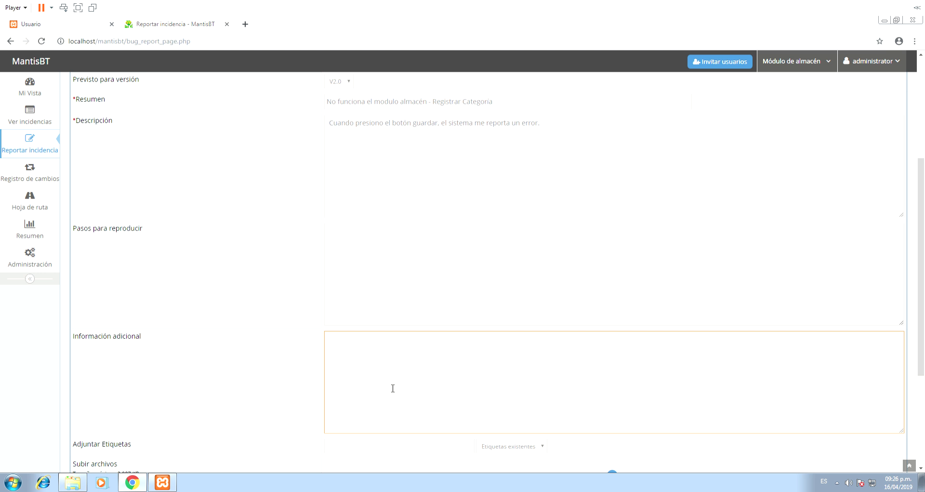
pyautogui.scroll(-1, 393, 387)
pyautogui.scroll(-2, 389, 415)
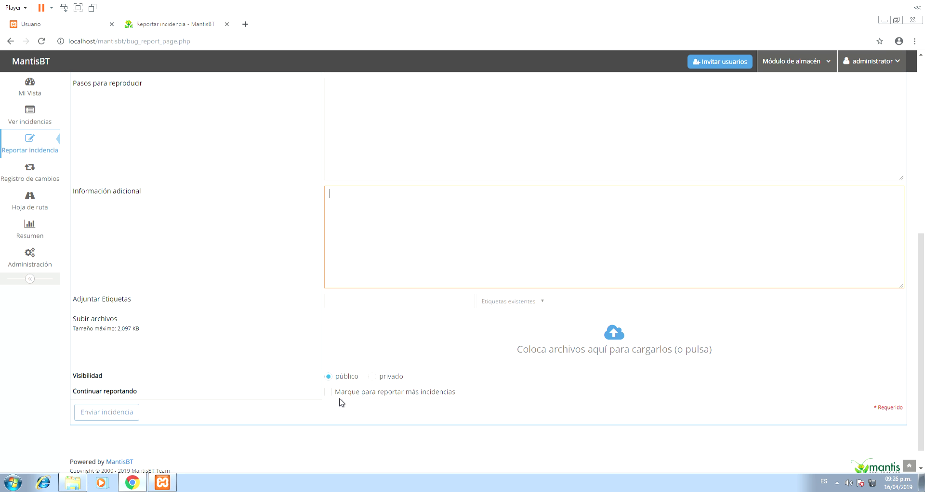
# - Attach the existing ACTUALIZAR tag and cancel the file attachment dialog
pyautogui.click(511, 302)
pyautogui.click(511, 322)
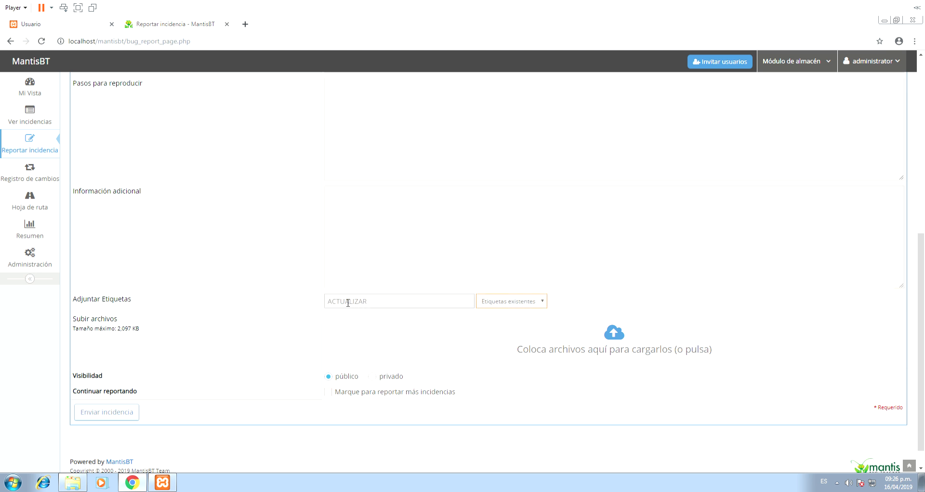
pyautogui.click(381, 307)
pyautogui.click(407, 328)
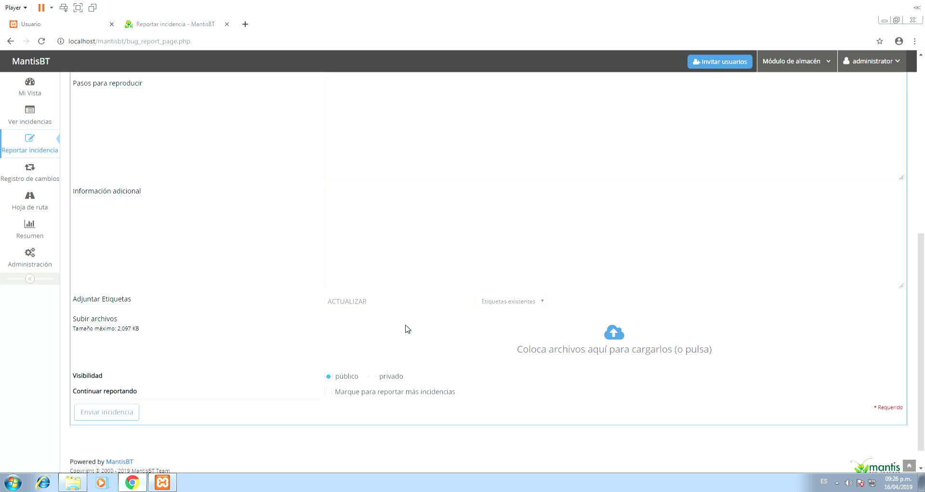
pyautogui.click(426, 263)
# - Assign the issue to the other user in Asignar a
pyautogui.scroll(6, 481, 304)
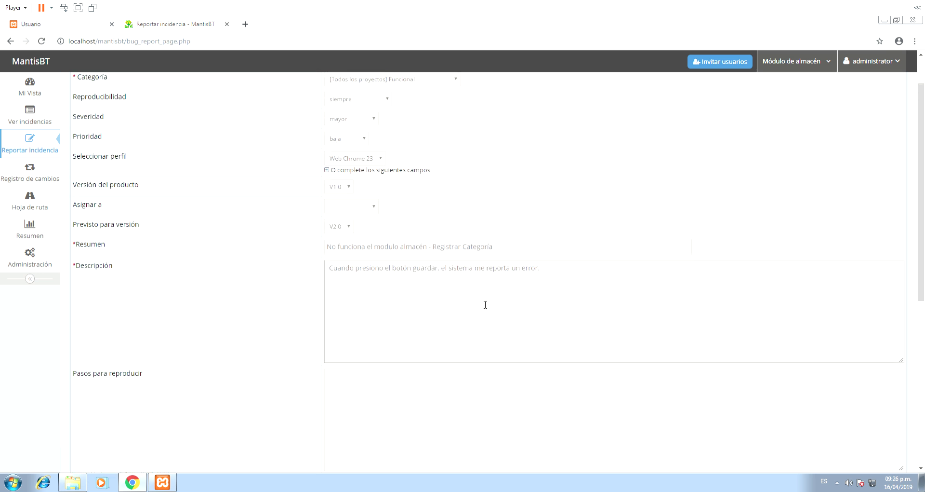
pyautogui.scroll(1, 486, 304)
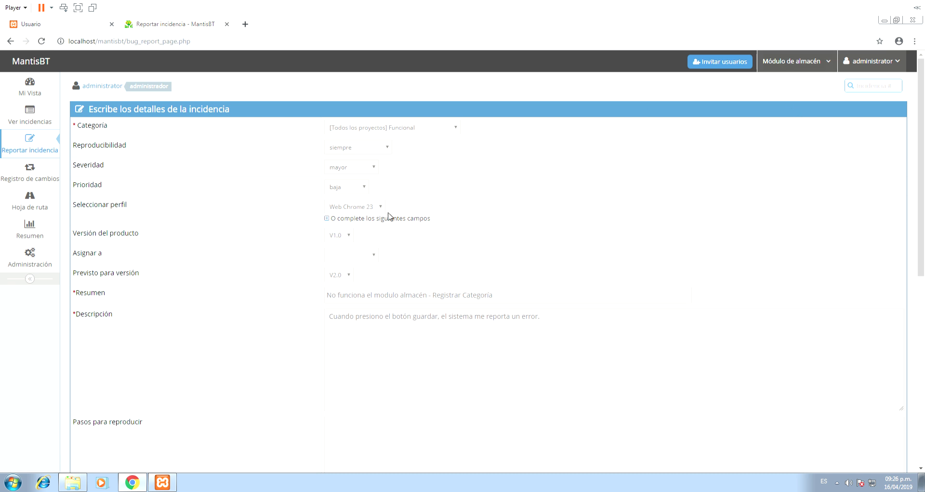
pyautogui.click(362, 255)
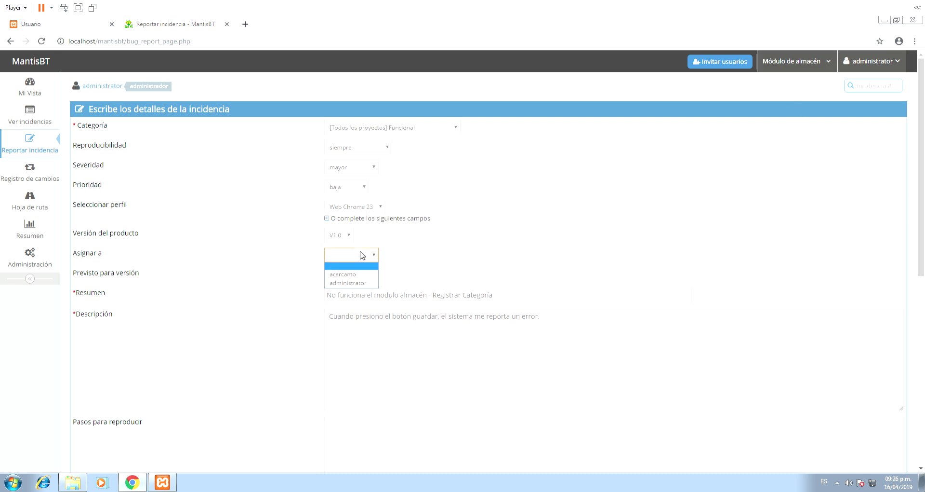
pyautogui.click(364, 275)
pyautogui.scroll(-8, 542, 265)
pyautogui.scroll(5, 461, 282)
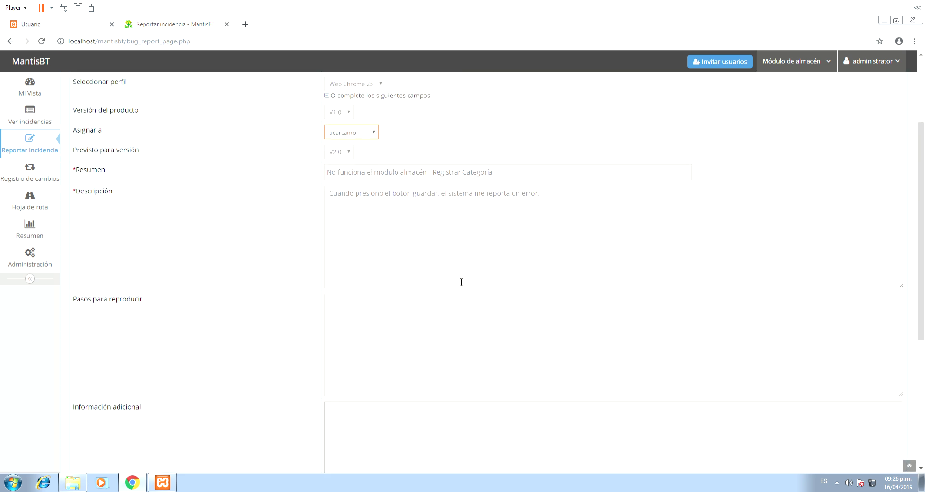
pyautogui.scroll(3, 461, 282)
pyautogui.click(376, 255)
pyautogui.click(368, 274)
pyautogui.click(376, 259)
pyautogui.click(192, 268)
# - Re-authenticate with the password and reach the custom fields management page
pyautogui.click(30, 255)
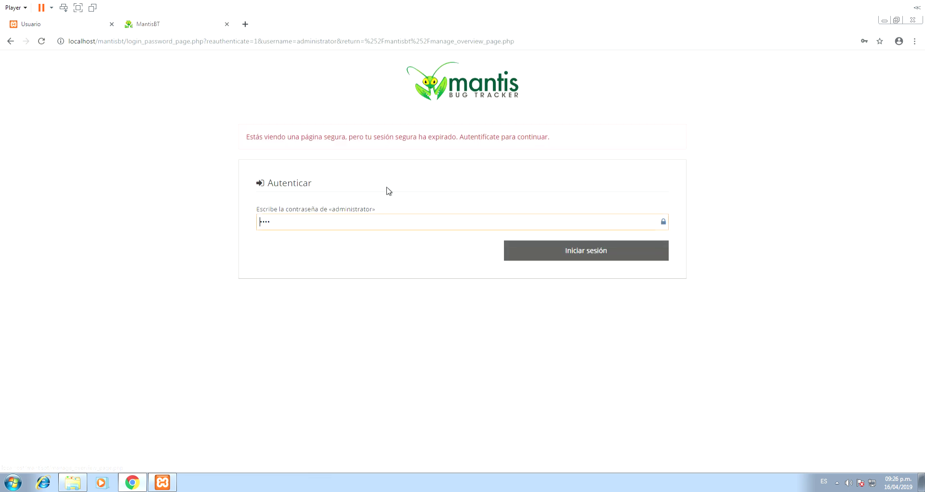
pyautogui.click(592, 250)
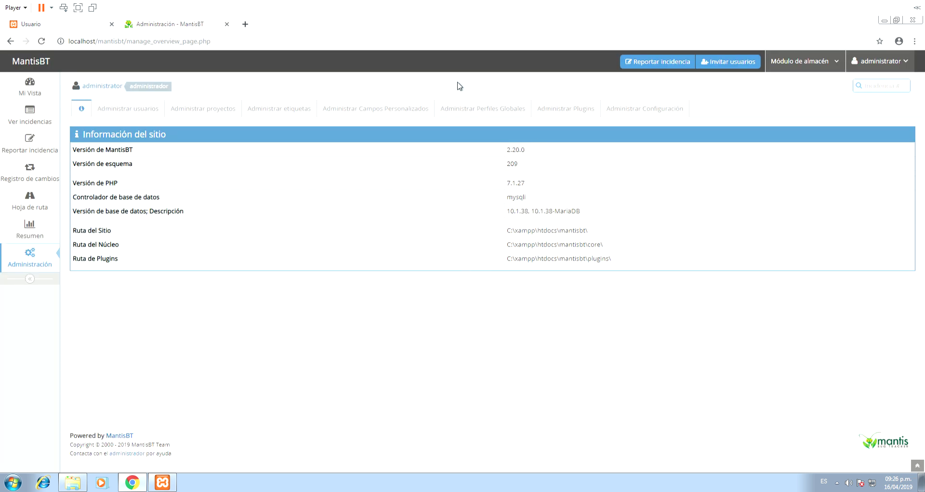
pyautogui.click(600, 110)
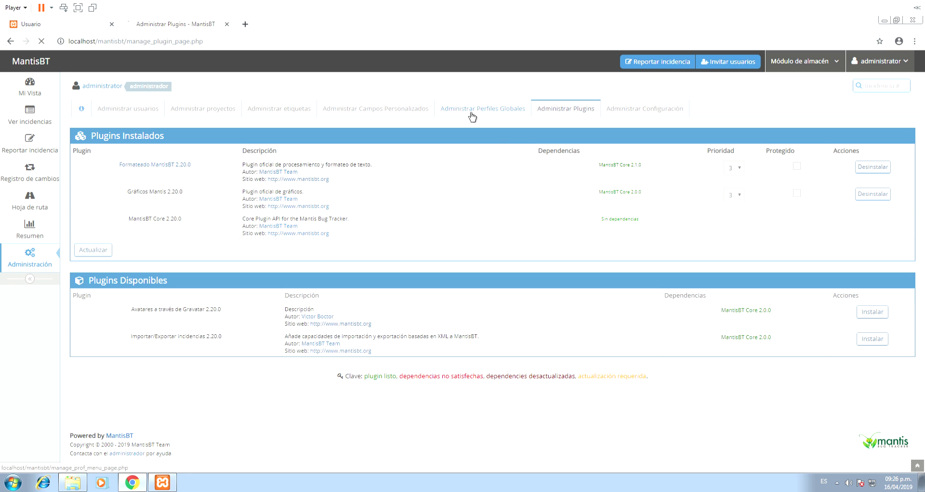
pyautogui.click(486, 112)
pyautogui.click(380, 109)
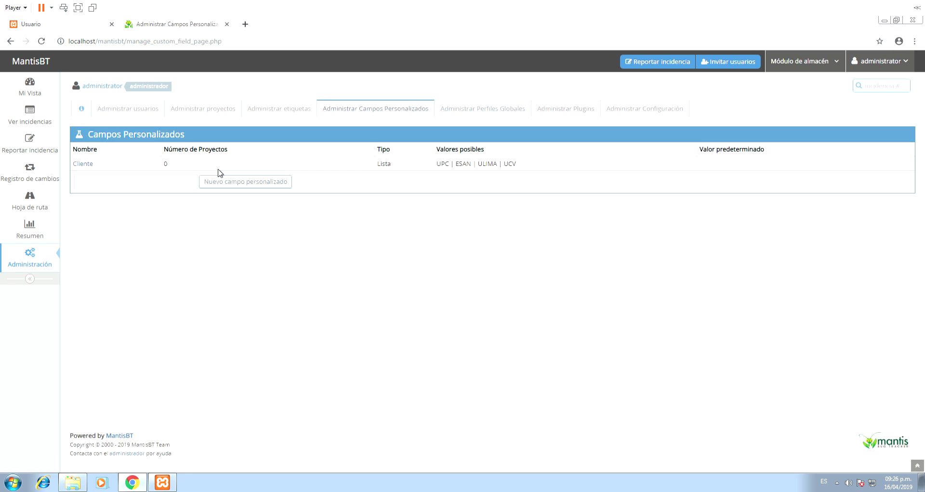
# - Link the Cliente custom field to the Módulo de almacén project
pyautogui.click(83, 164)
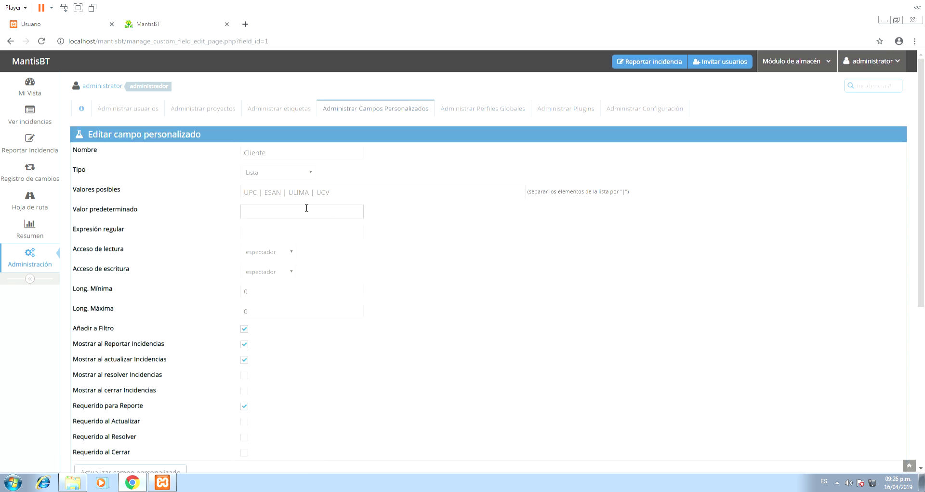
pyautogui.scroll(-5, 303, 214)
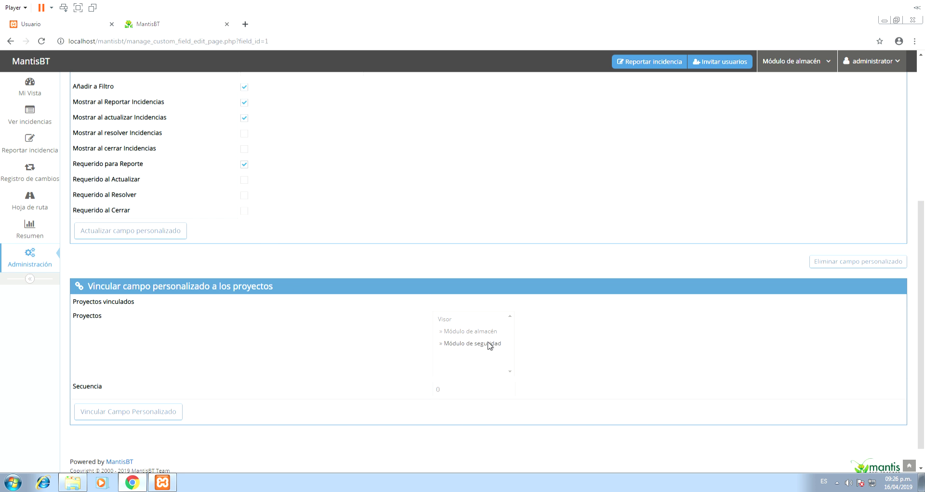
pyautogui.click(460, 332)
pyautogui.click(161, 416)
pyautogui.click(30, 143)
# - Set reproducibility to a veces
pyautogui.scroll(-8, 343, 190)
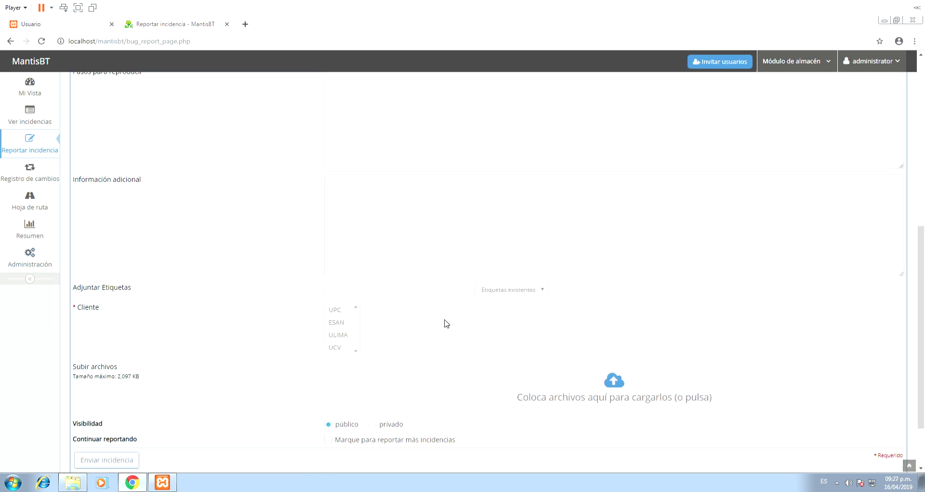
pyautogui.scroll(10, 446, 323)
pyautogui.click(377, 148)
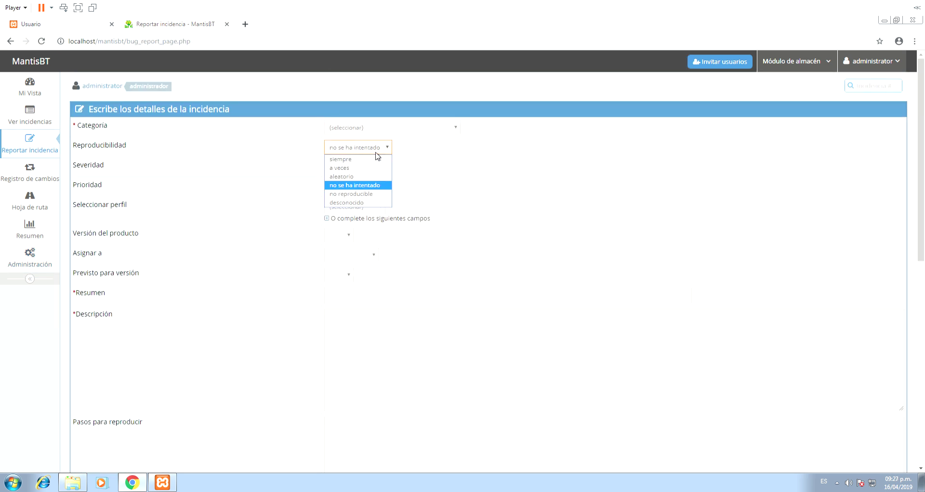
pyautogui.click(372, 187)
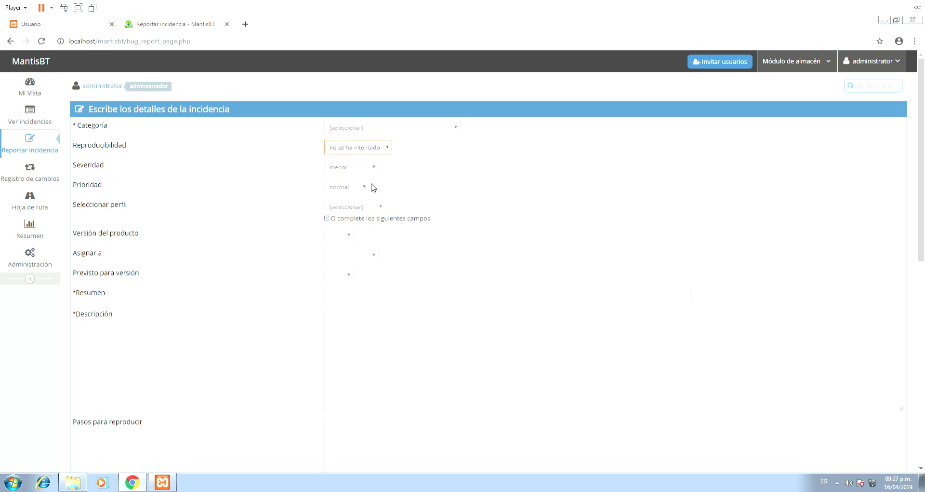
pyautogui.click(376, 148)
pyautogui.click(368, 168)
# - Set severity mayor, priority alta, profile Web Chrome 23, version V1.0 targeting V2.0
pyautogui.click(371, 167)
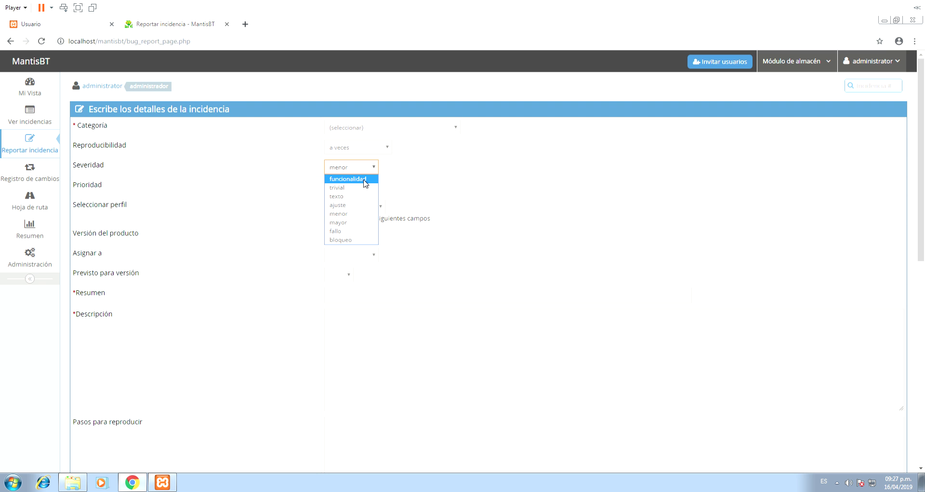
pyautogui.click(351, 222)
pyautogui.click(367, 187)
pyautogui.click(352, 234)
pyautogui.click(364, 207)
pyautogui.click(354, 227)
pyautogui.click(342, 235)
pyautogui.click(345, 261)
pyautogui.click(345, 274)
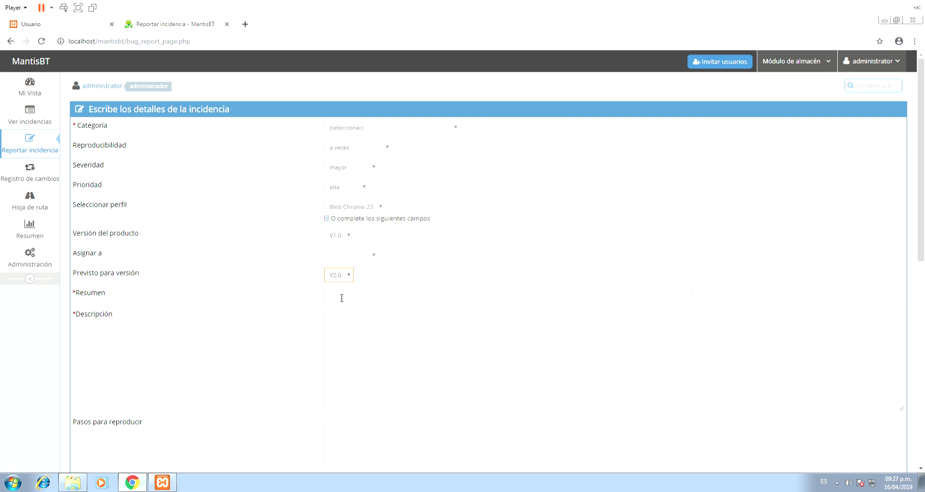
pyautogui.click(347, 293)
pyautogui.scroll(-2, 393, 270)
# - Type the summary 'Problema con configuración de perfil'
pyautogui.click(400, 208)
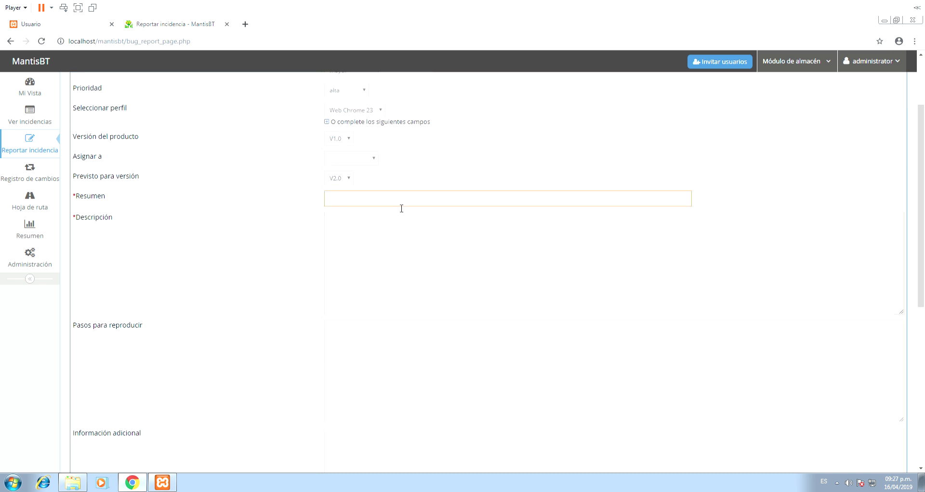
pyautogui.write('Problema con configuración de perfil')
pyautogui.press('Tab')
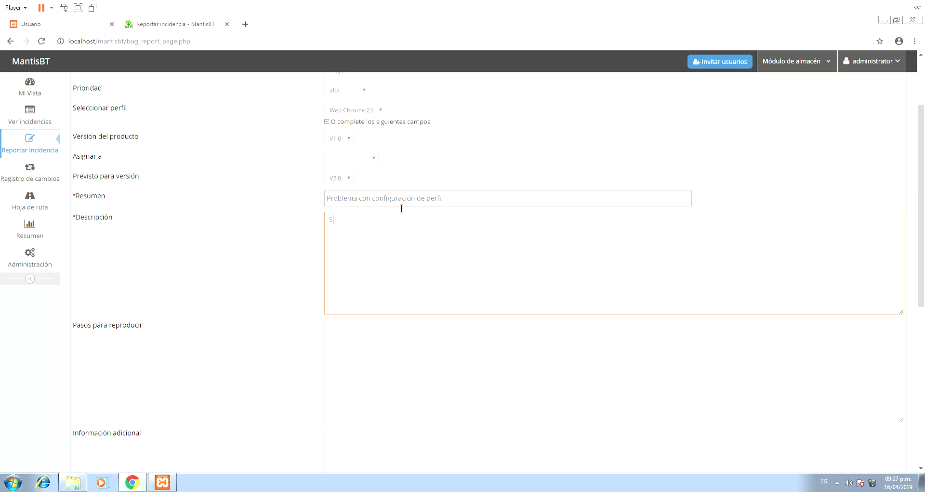
# - Replace the summary with 'No se puede registrar categoria' and describe the almacen module failure
pyautogui.press('BackSpace')
pyautogui.moveTo(496, 205); pyautogui.dragTo(313, 202)
pyautogui.press('BackSpace')
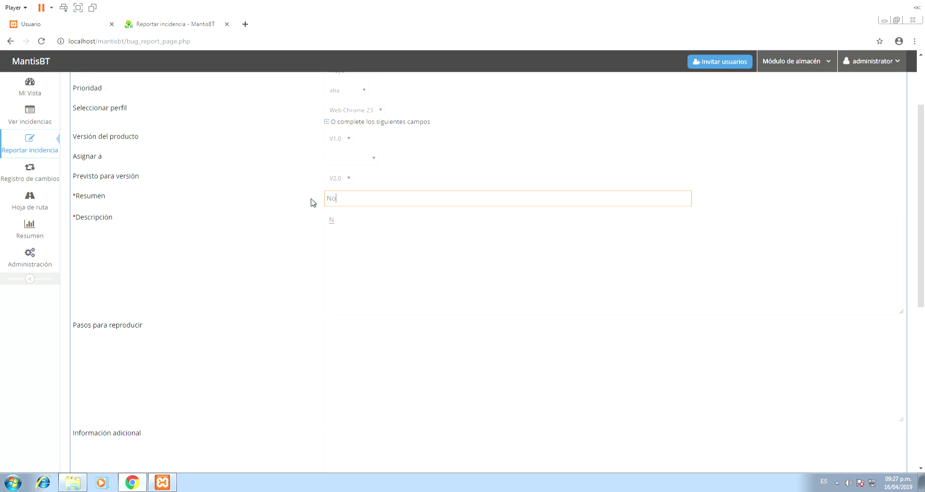
pyautogui.write('No se puede registrar categoría')
pyautogui.press('Tab')
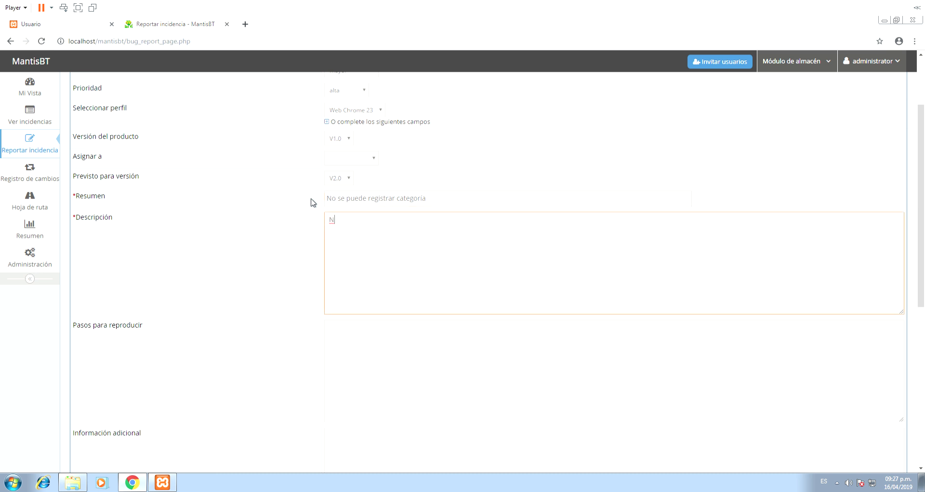
pyautogui.write('o funciona el modulo de almacen - Registrar Categoróa')
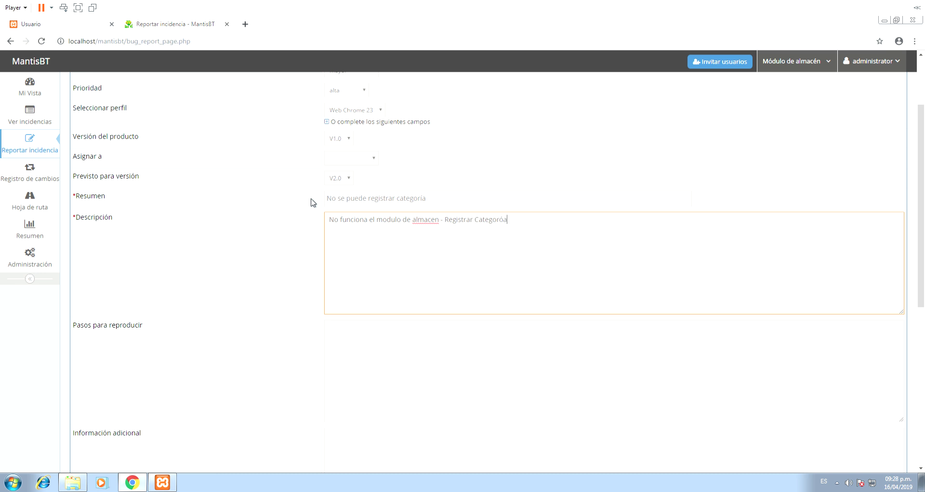
# - Correct the description's spelling to 'almacén' and 'Categoría'
pyautogui.rightClick(417, 223)
pyautogui.click(446, 227)
pyautogui.rightClick(487, 221)
pyautogui.click(504, 227)
pyautogui.scroll(-4, 458, 262)
# - Choose client UPC and add the ACTUALIZAR and REGISTRAR tags
pyautogui.click(341, 373)
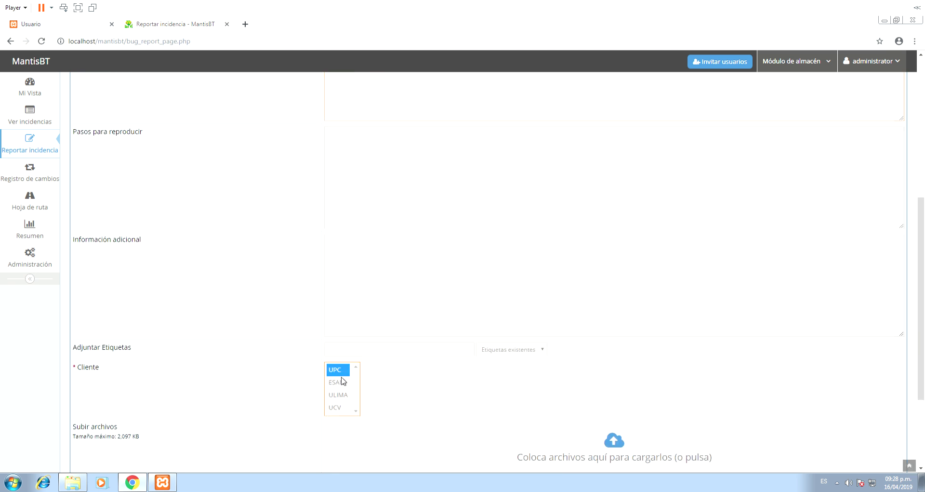
pyautogui.click(519, 351)
pyautogui.click(496, 369)
pyautogui.click(507, 351)
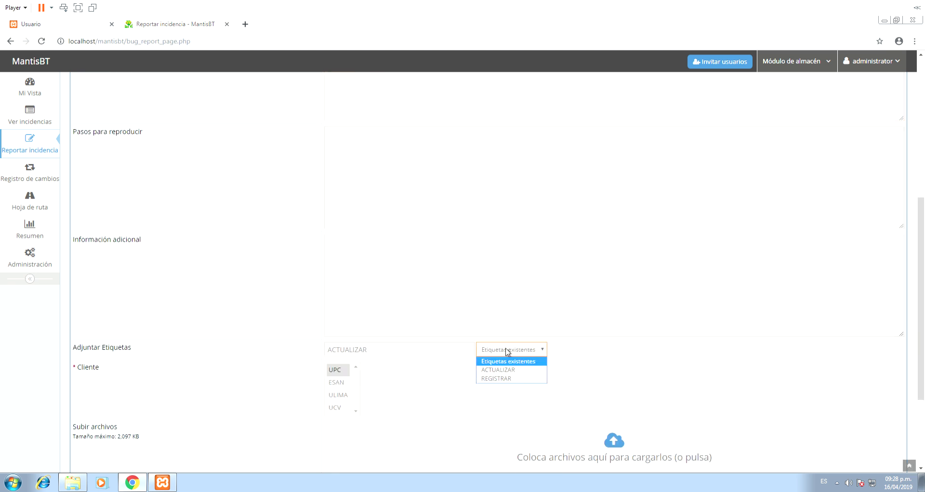
pyautogui.click(511, 378)
pyautogui.scroll(-3, 579, 359)
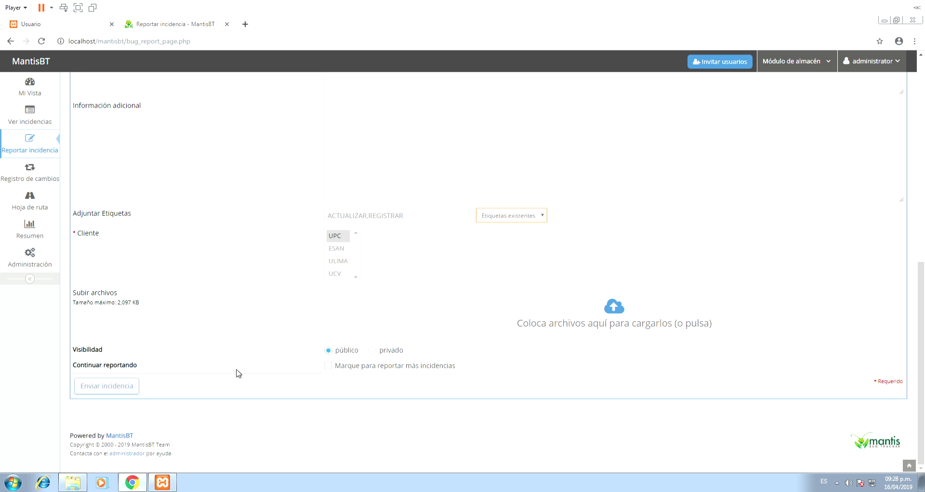
pyautogui.scroll(4, 338, 401)
pyautogui.scroll(5, 338, 401)
# - Set the category to Funcional and submit the issue report
pyautogui.click(407, 130)
pyautogui.click(400, 173)
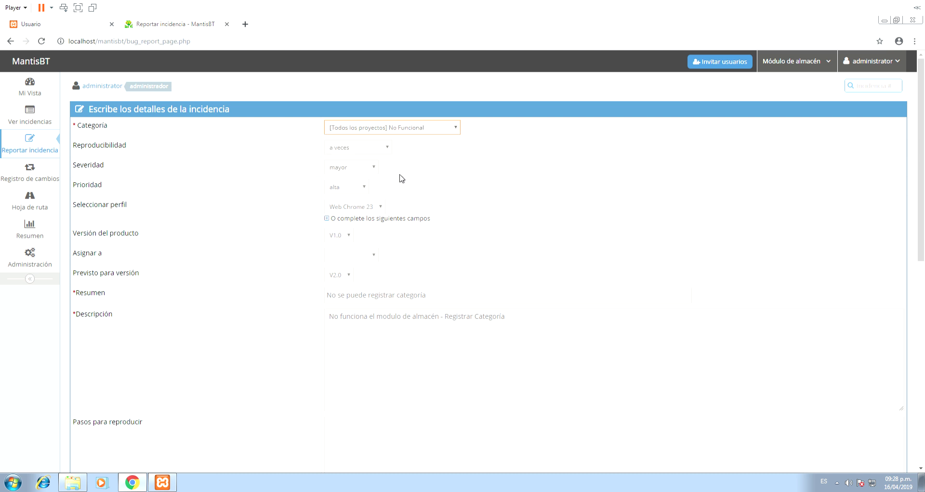
pyautogui.click(403, 129)
pyautogui.click(407, 162)
pyautogui.scroll(-9, 379, 251)
pyautogui.click(108, 391)
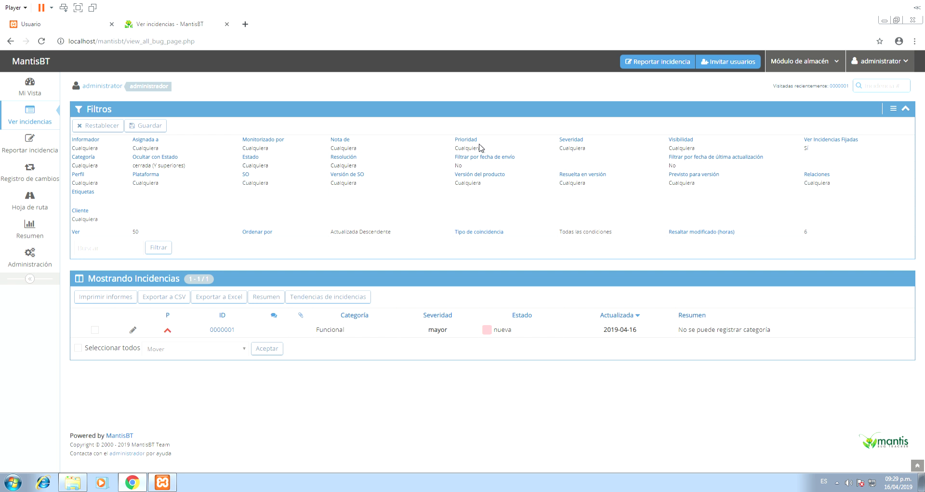
# - Open issue 0000001 and assign it to the chosen user with status asignada
pyautogui.click(224, 330)
pyautogui.scroll(-1, 336, 293)
pyautogui.scroll(-2, 303, 293)
pyautogui.scroll(-3, 289, 313)
pyautogui.scroll(2, 295, 306)
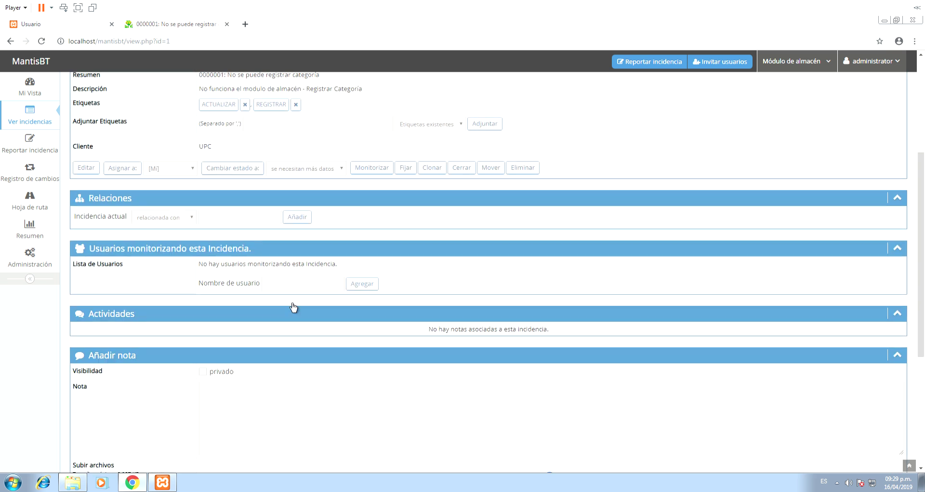
pyautogui.click(179, 170)
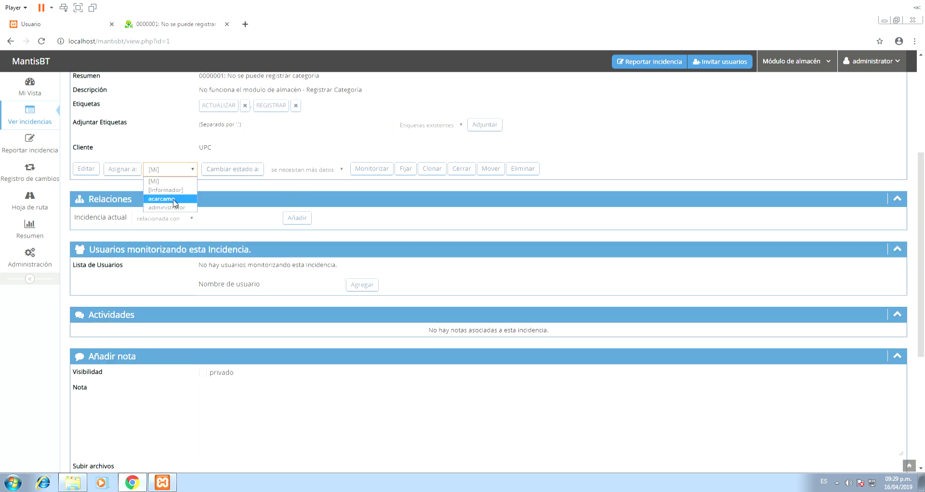
pyautogui.click(174, 199)
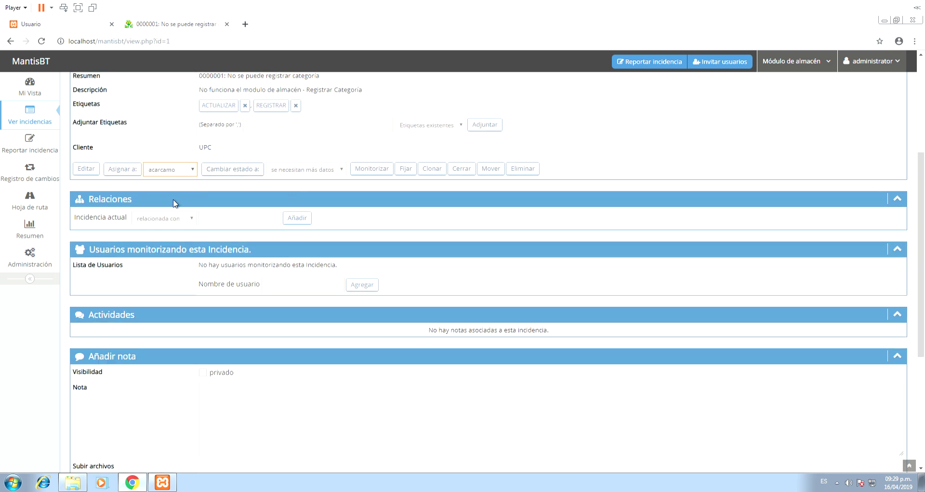
pyautogui.click(298, 171)
pyautogui.click(302, 207)
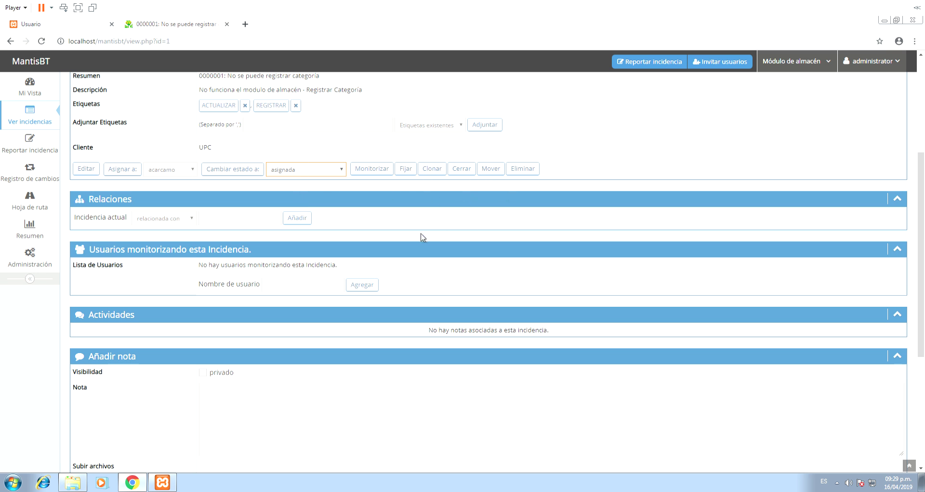
pyautogui.scroll(4, 423, 237)
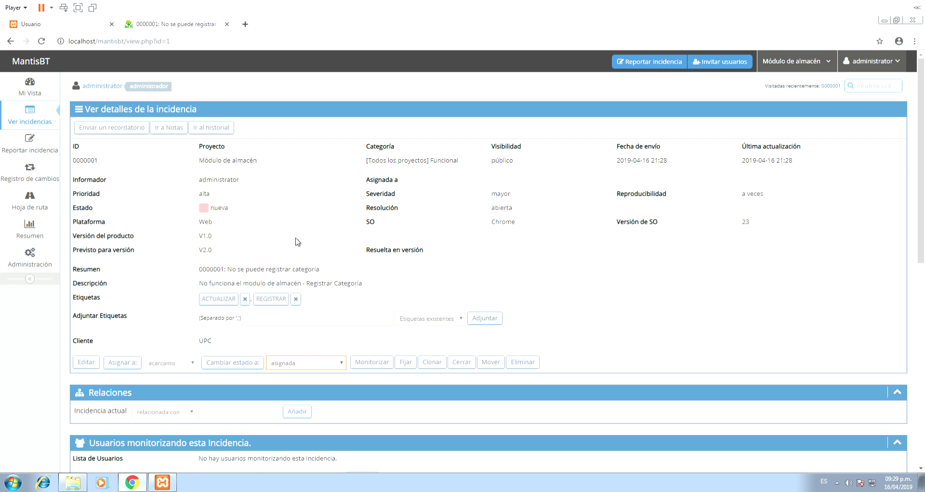
pyautogui.click(121, 364)
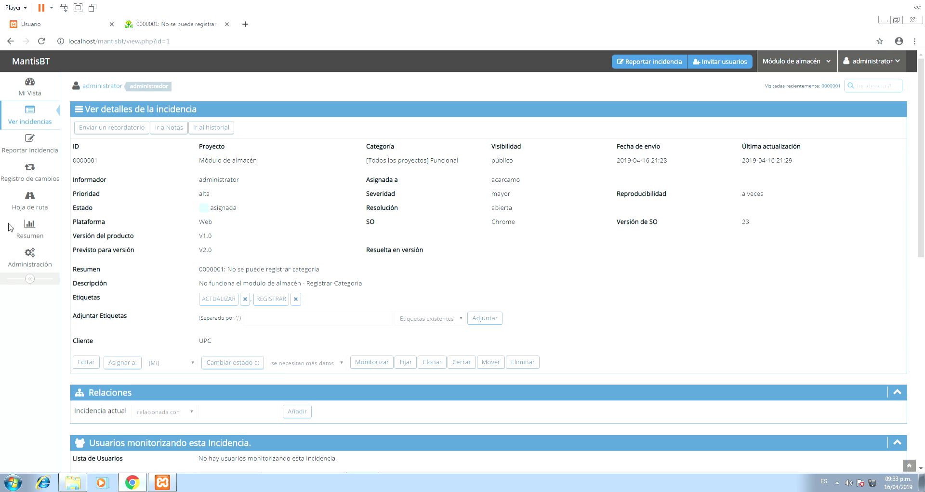
# - Scroll down issue 0000001's page to the Añadir nota section
pyautogui.scroll(-5, 400, 133)
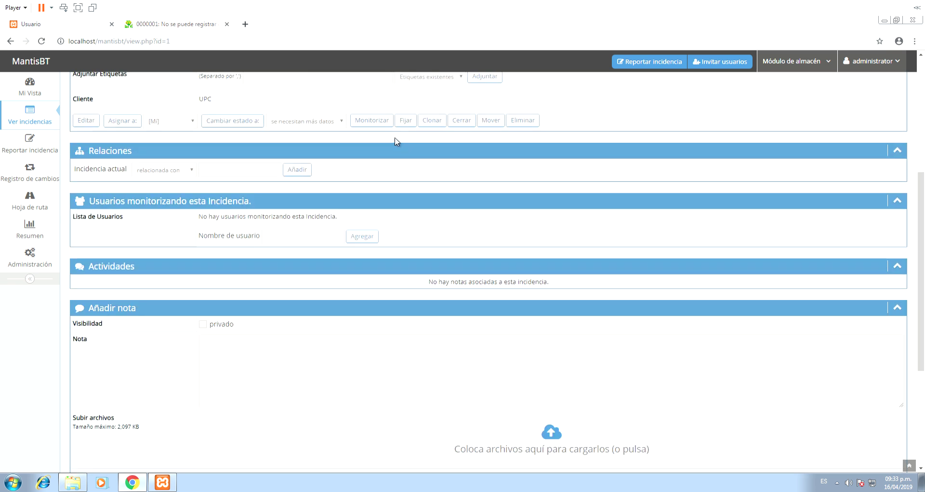
pyautogui.scroll(-4, 280, 206)
pyautogui.scroll(2, 282, 207)
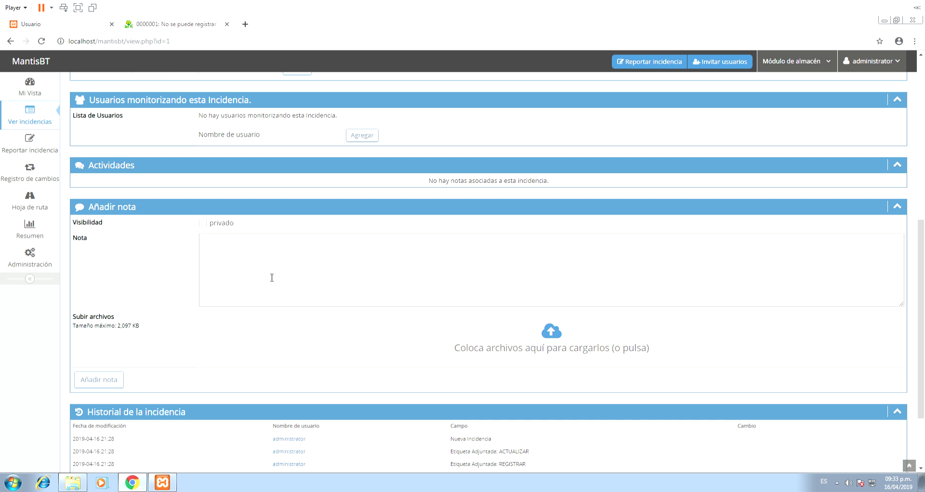
# - Write 'No reproducir la incidencia' in the Nota box and submit it
pyautogui.click(265, 295)
pyautogui.write('No reproducir la incidencia')
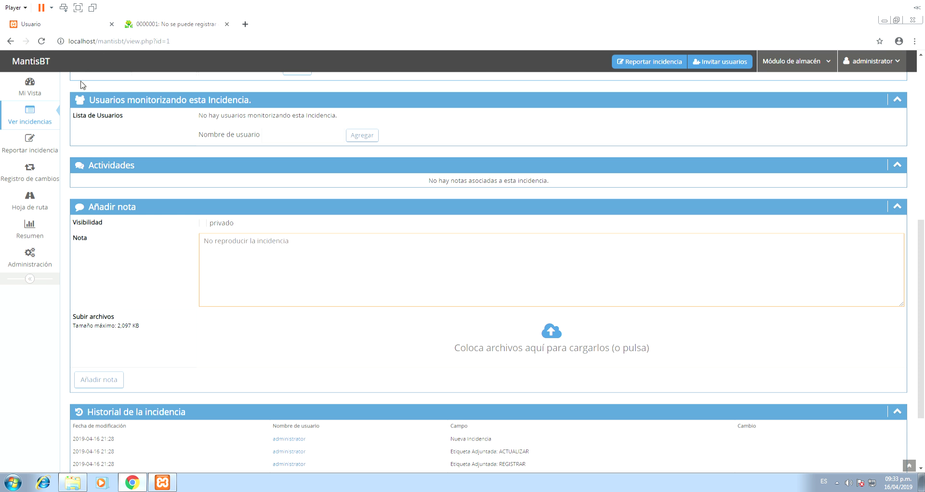
pyautogui.click(102, 381)
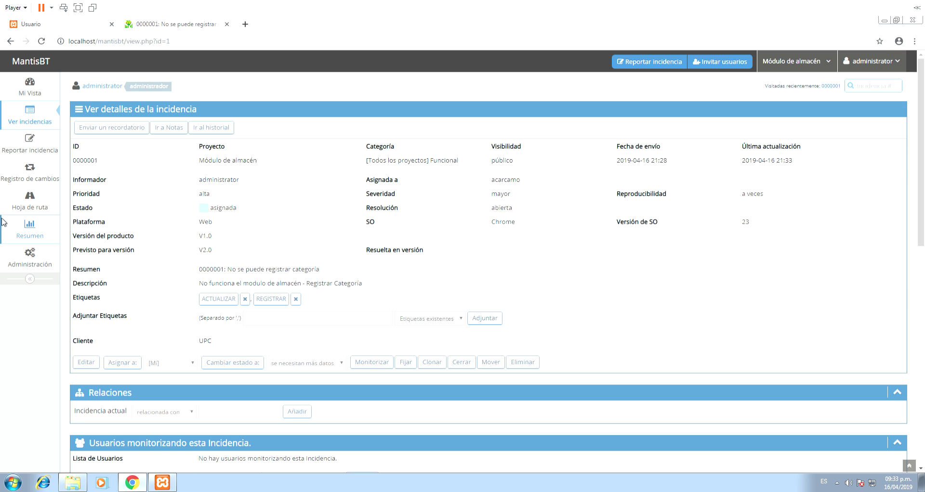
pyautogui.scroll(-4, 191, 299)
pyautogui.scroll(-4, 188, 292)
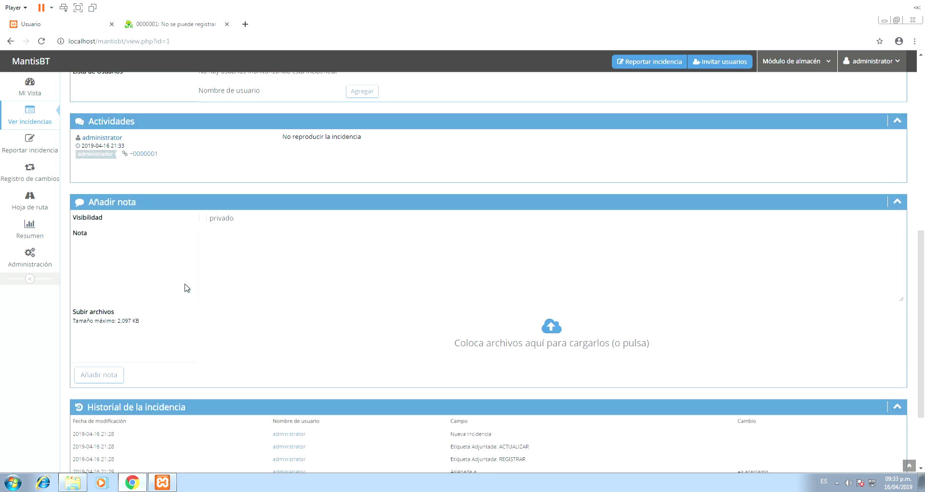
pyautogui.scroll(2, 215, 254)
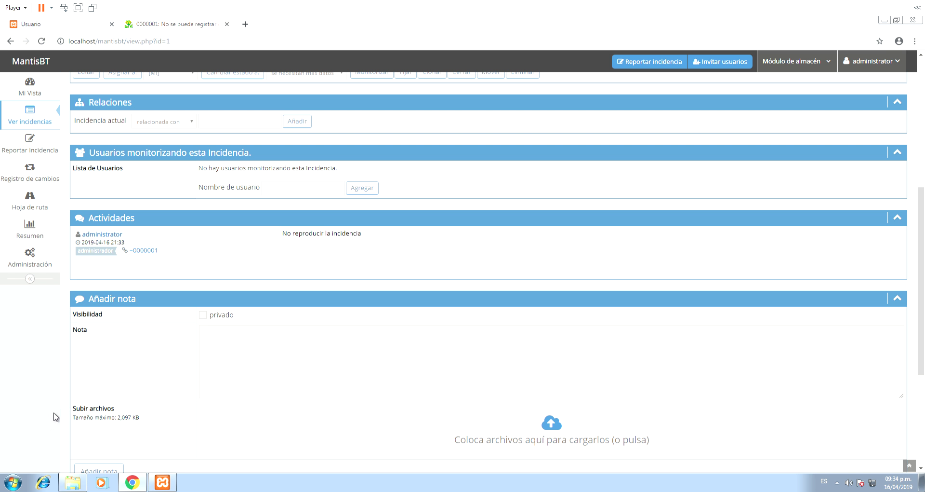
pyautogui.click(41, 226)
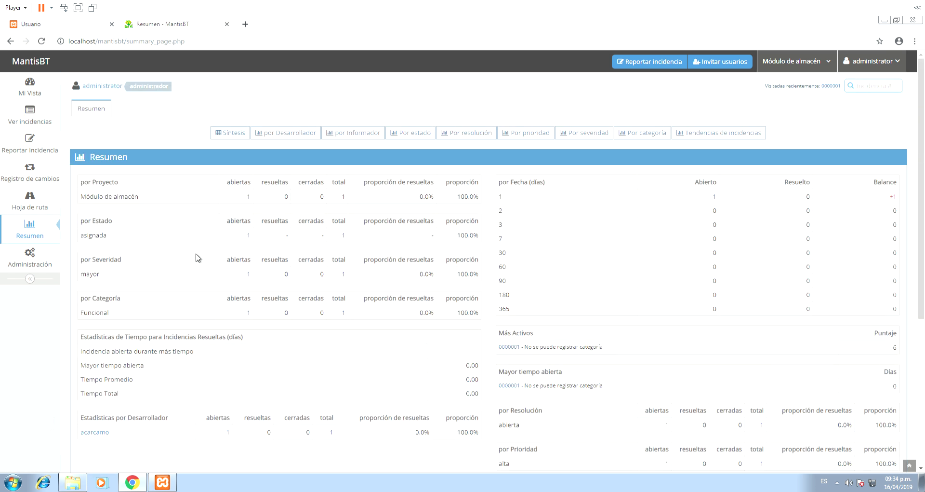
pyautogui.scroll(-1, 341, 260)
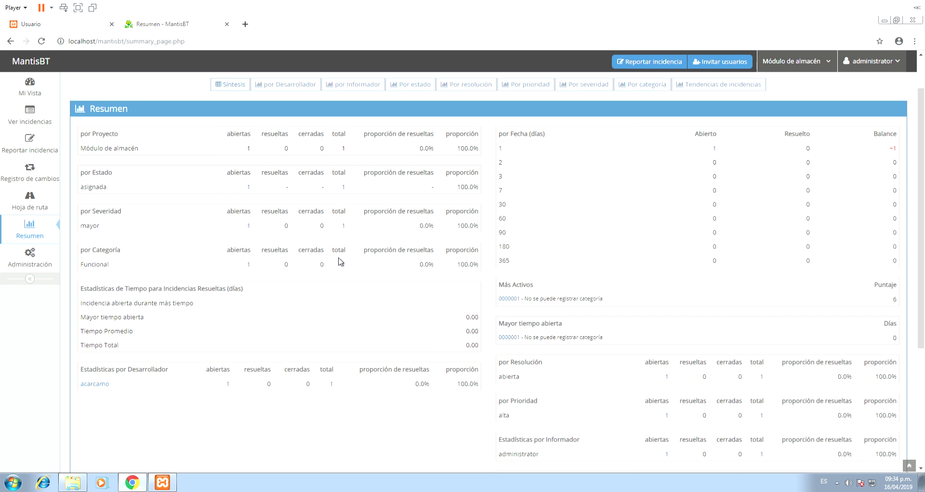
pyautogui.scroll(-4, 341, 262)
pyautogui.scroll(3, 339, 263)
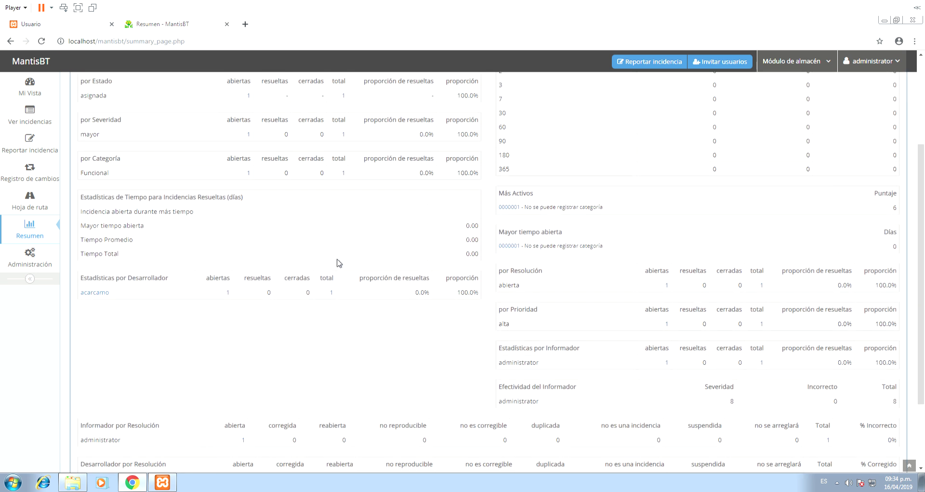
pyautogui.scroll(1, 339, 262)
pyautogui.scroll(2, 337, 261)
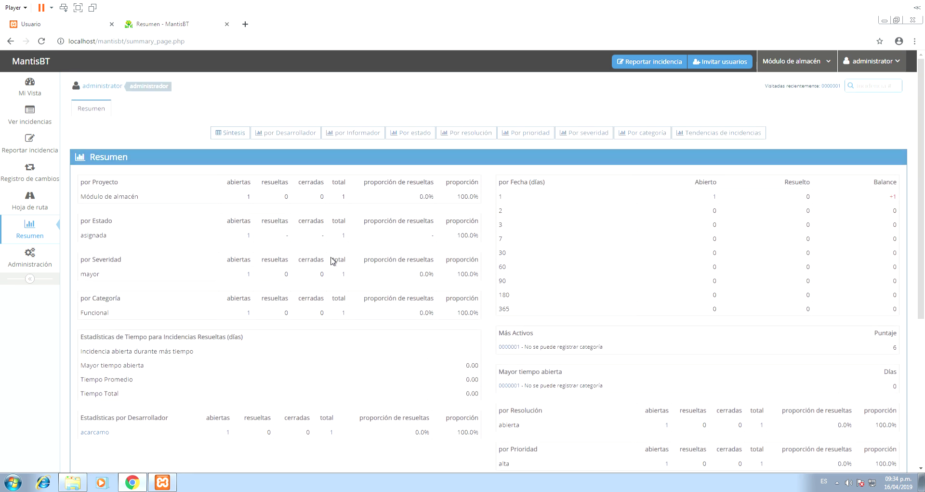
pyautogui.click(283, 135)
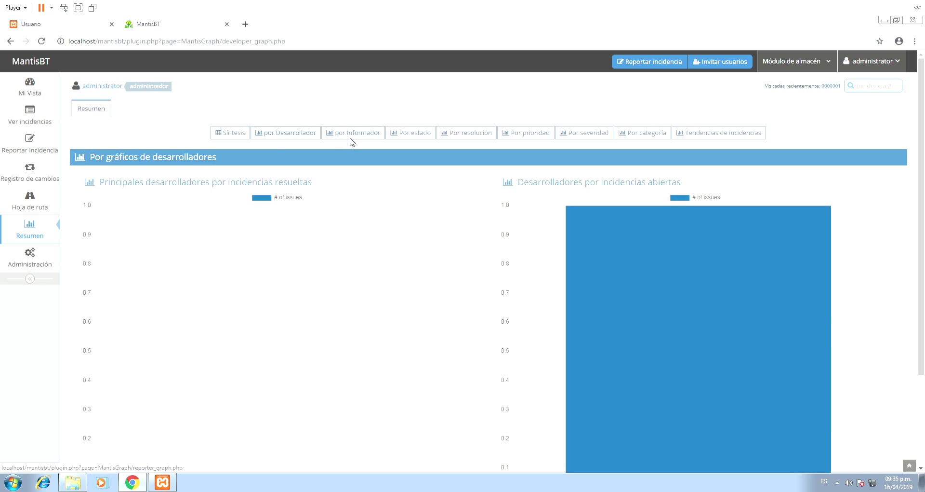
pyautogui.click(354, 142)
pyautogui.click(407, 141)
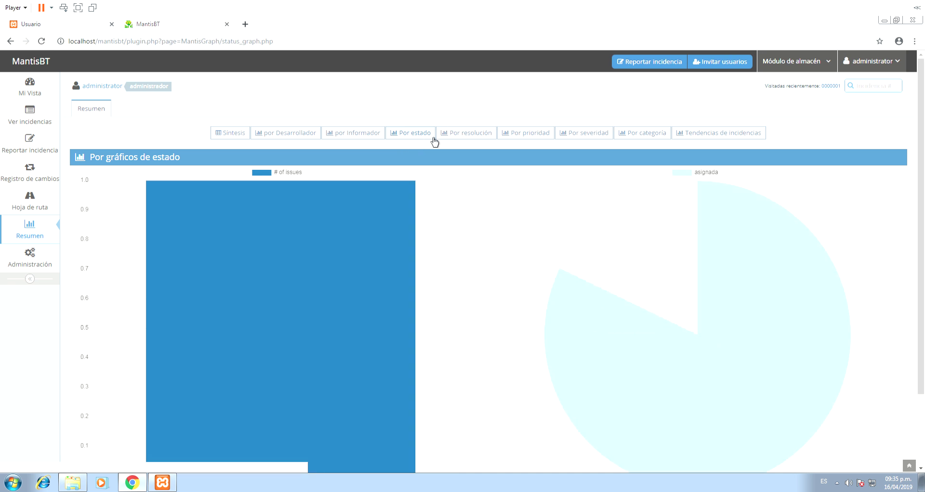
pyautogui.click(451, 136)
pyautogui.click(536, 136)
pyautogui.click(588, 138)
pyautogui.click(631, 134)
pyautogui.click(682, 135)
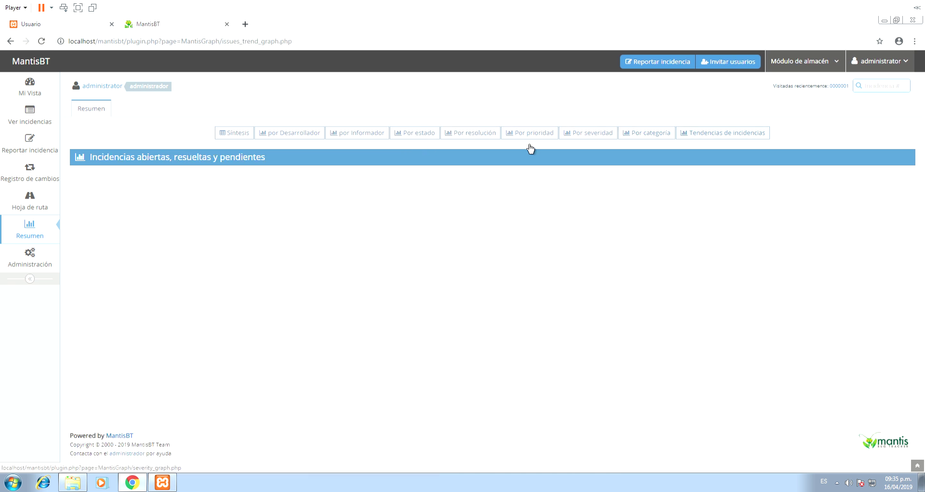
pyautogui.click(240, 133)
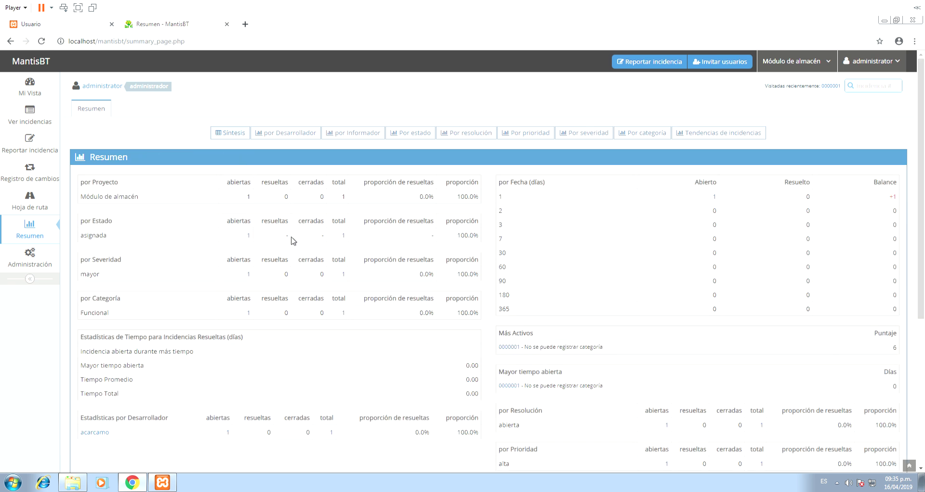
# - Go from Mi Vista through the changelog to the roadmap showing V2.0 at 0%
pyautogui.click(44, 84)
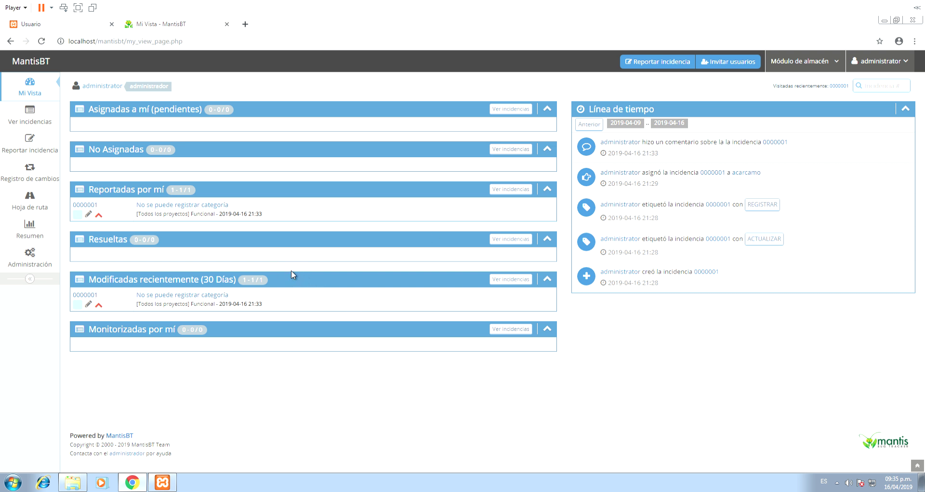
pyautogui.click(12, 176)
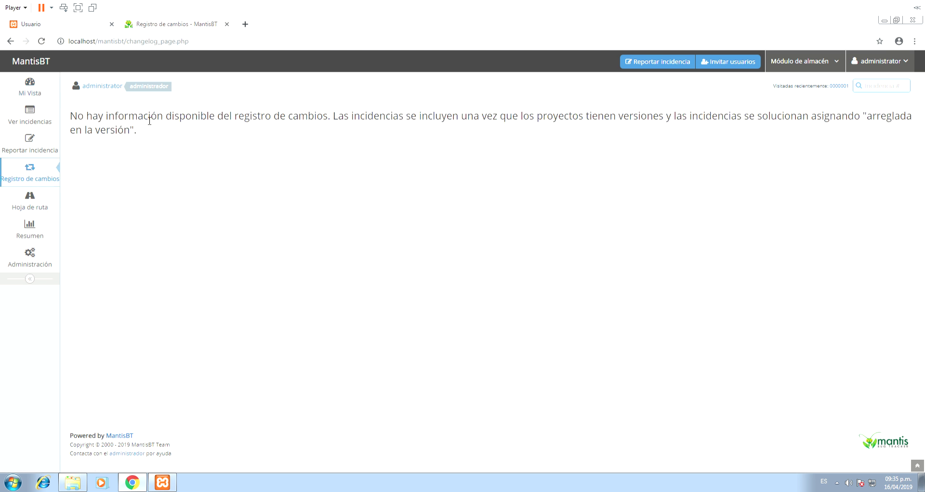
pyautogui.click(34, 205)
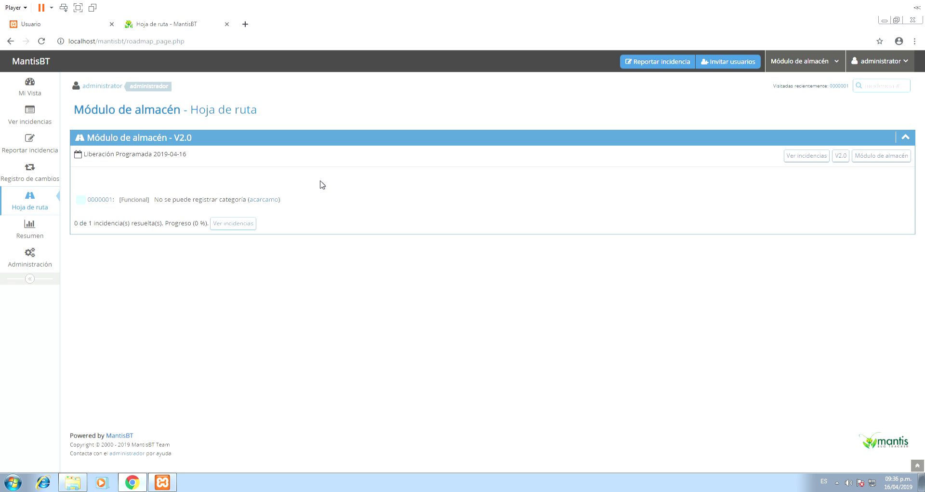
# - Open issue 0000001 from the issue list and choose resuelta as its new status
pyautogui.click(28, 111)
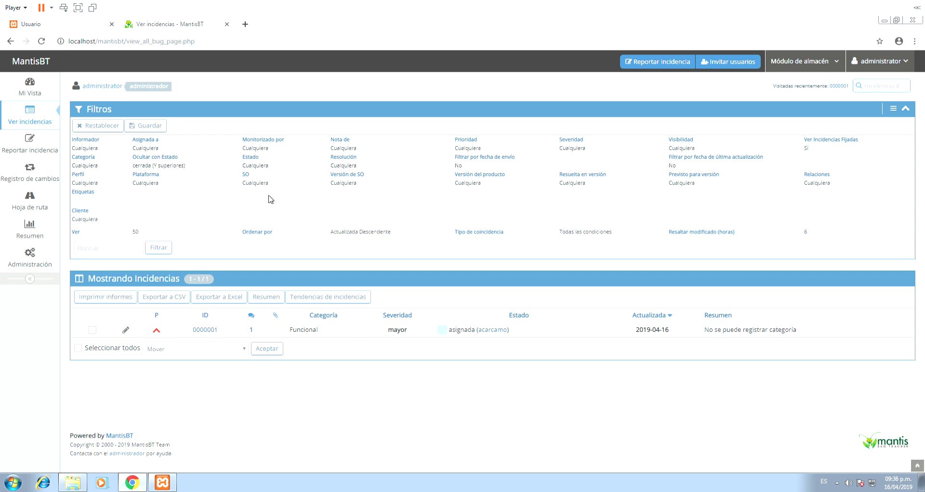
pyautogui.click(207, 329)
pyautogui.scroll(-5, 530, 316)
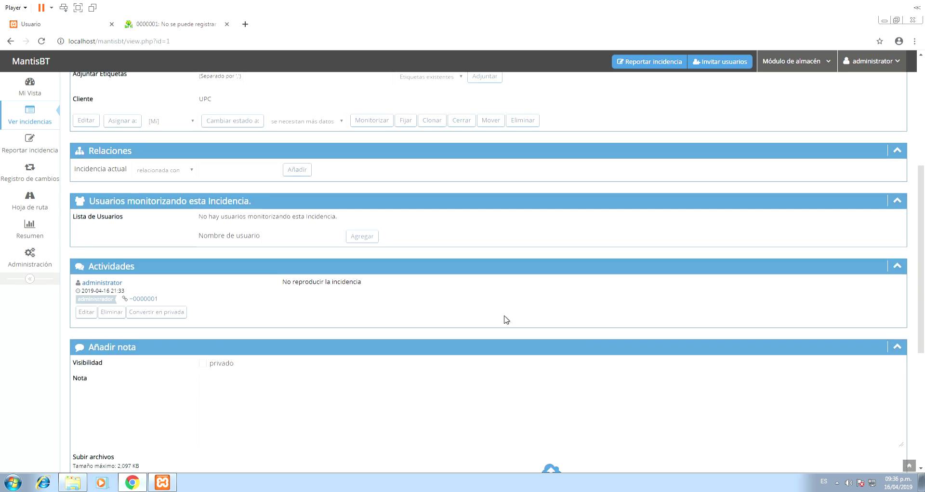
pyautogui.scroll(3, 482, 289)
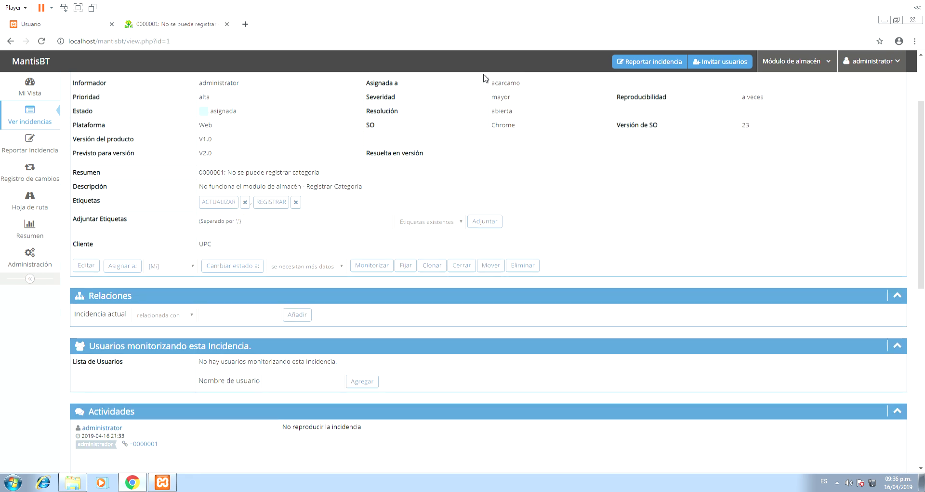
pyautogui.scroll(2, 490, 83)
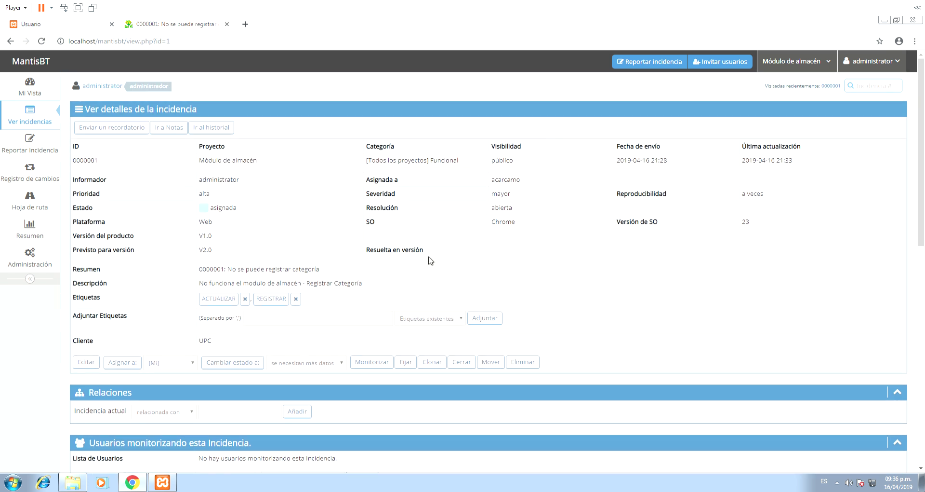
pyautogui.scroll(-2, 430, 260)
pyautogui.click(323, 270)
pyautogui.click(302, 310)
# - Resolve issue 0000001 in version V2.0 with the note 'Se solucionó la incidencia'
pyautogui.click(231, 265)
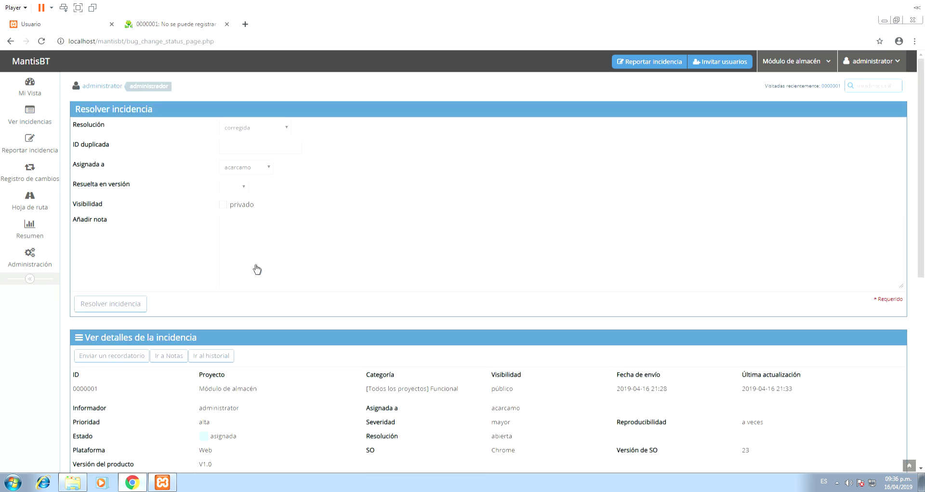
pyautogui.scroll(-8, 569, 178)
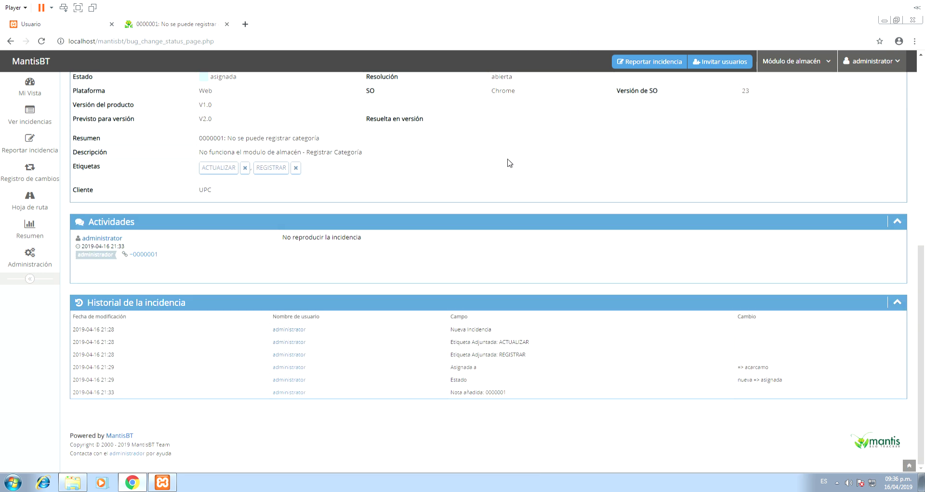
pyautogui.scroll(8, 510, 163)
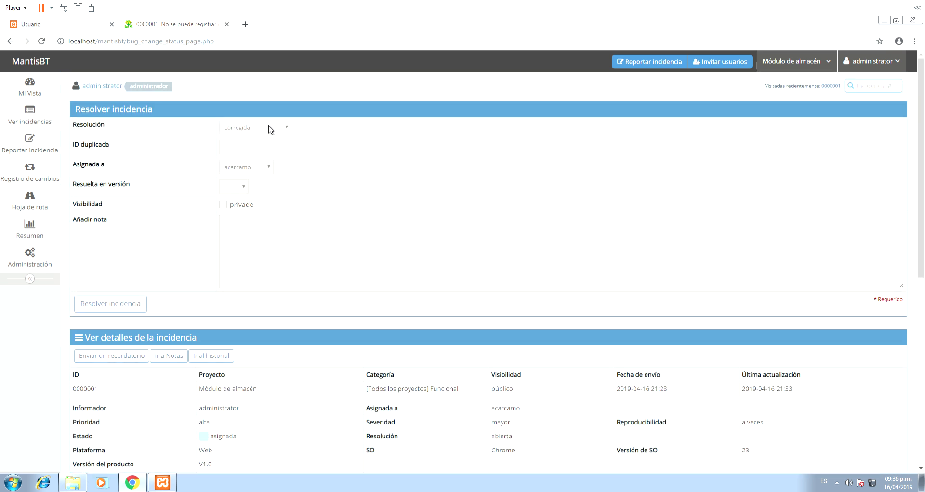
pyautogui.click(244, 187)
pyautogui.click(240, 206)
pyautogui.click(455, 239)
pyautogui.write('S')
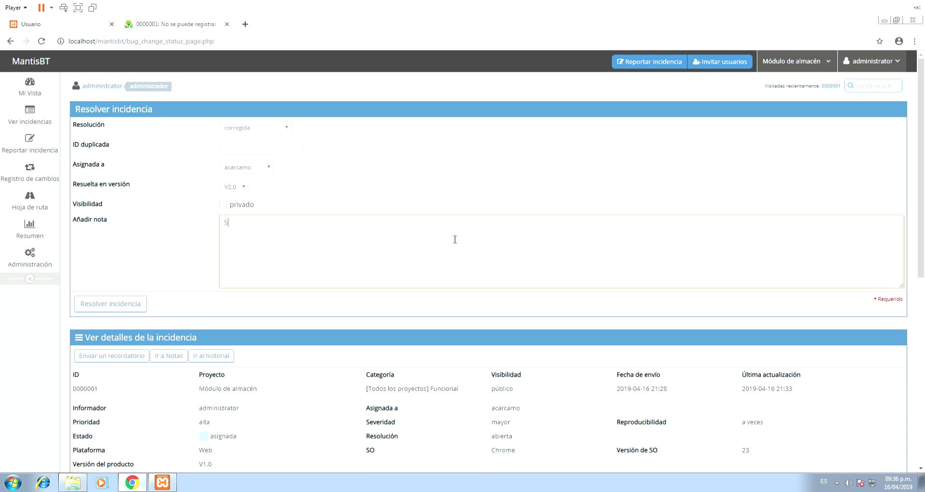
pyautogui.write('e solucionó la incidencia')
pyautogui.click(117, 307)
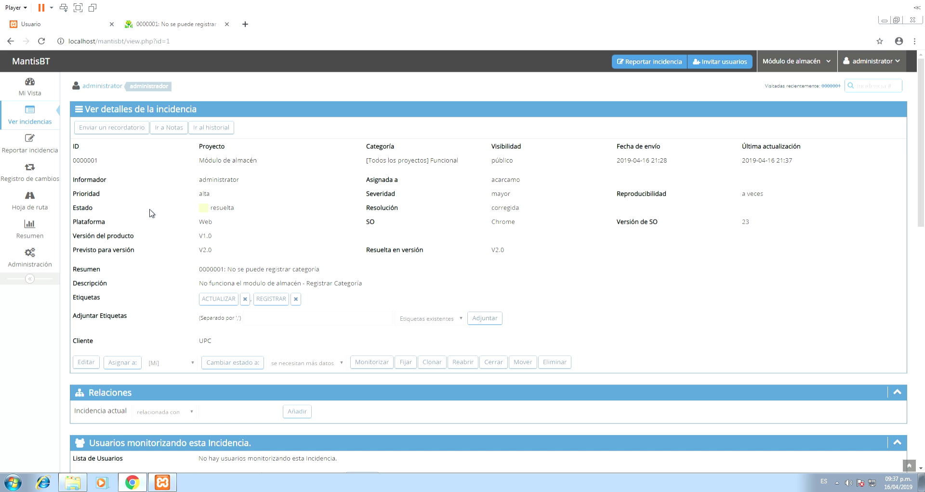
# - Show the Hoja de ruta, where V2.0 reaches 100% with 0000001 struck through
pyautogui.click(41, 207)
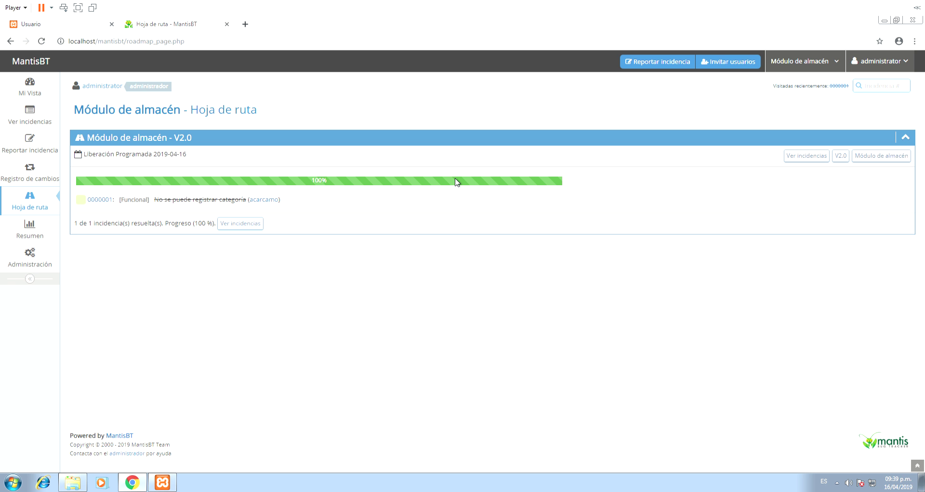
# - Open Resumen, view the developer, reporter, status, resolution, priority and trend charts, then return to Síntesis
pyautogui.click(28, 228)
pyautogui.click(289, 132)
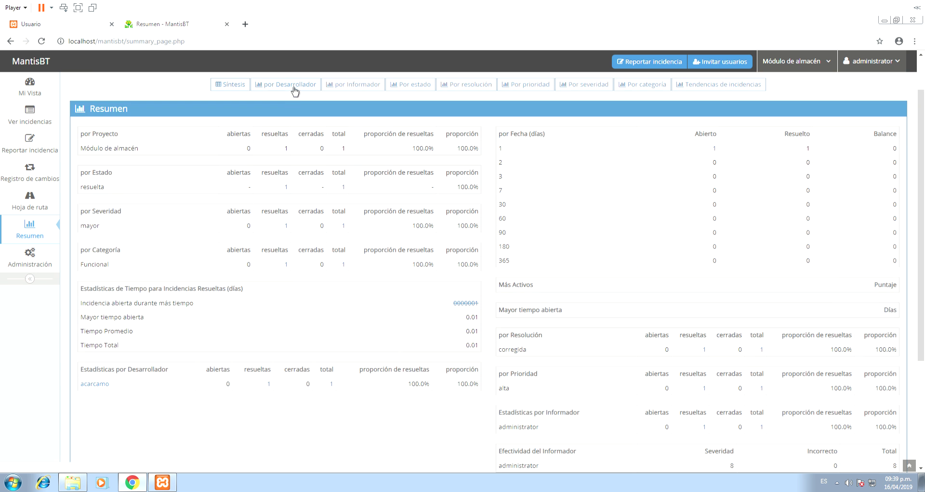
pyautogui.click(354, 133)
pyautogui.click(410, 134)
pyautogui.click(491, 132)
pyautogui.click(509, 137)
pyautogui.click(760, 132)
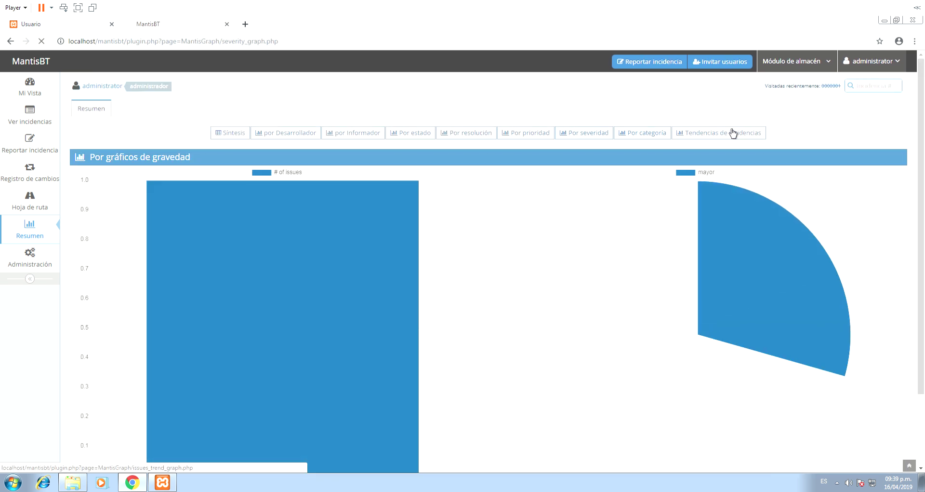
pyautogui.click(247, 135)
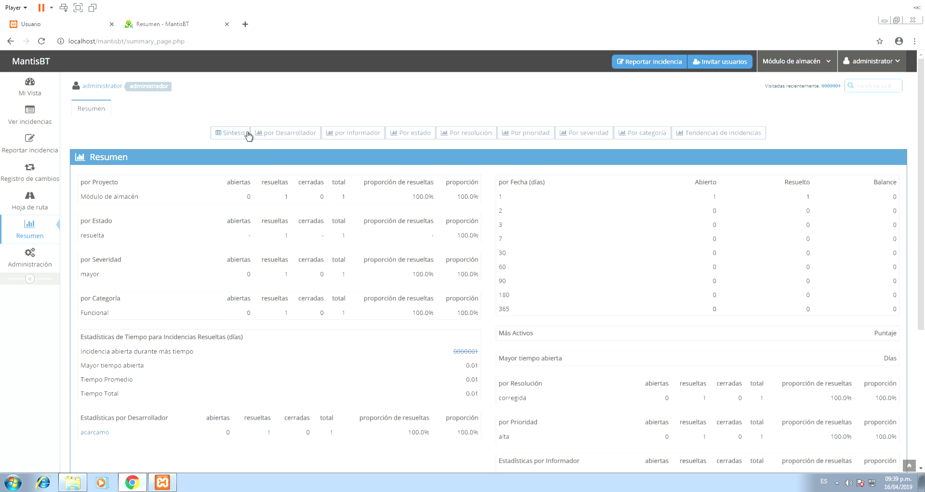